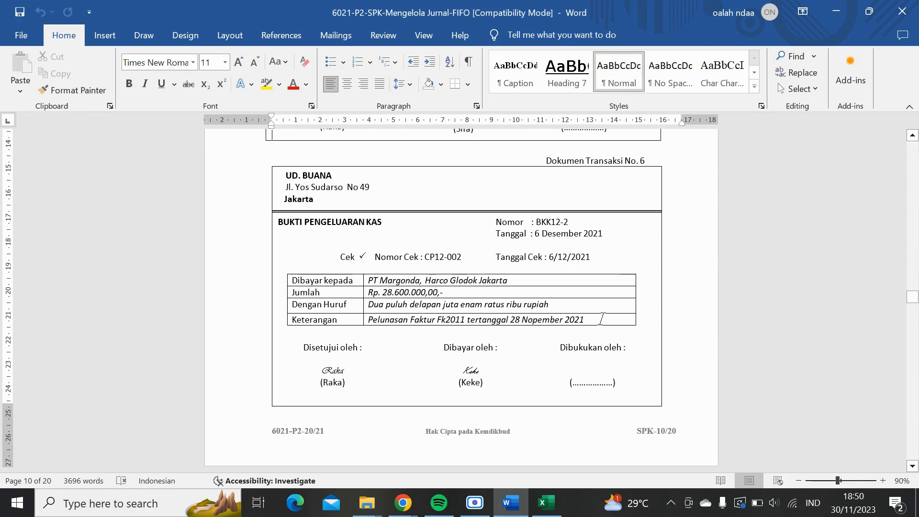
# - Switch to Excel and set the font of the row 9 date, account debited and document number in the Cash Payment Journal to black
pyautogui.click(547, 508)
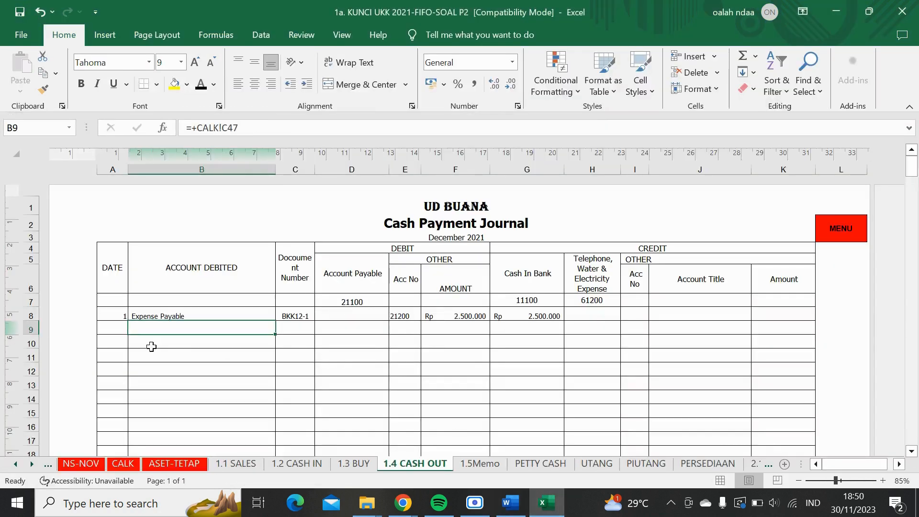
pyautogui.click(120, 329)
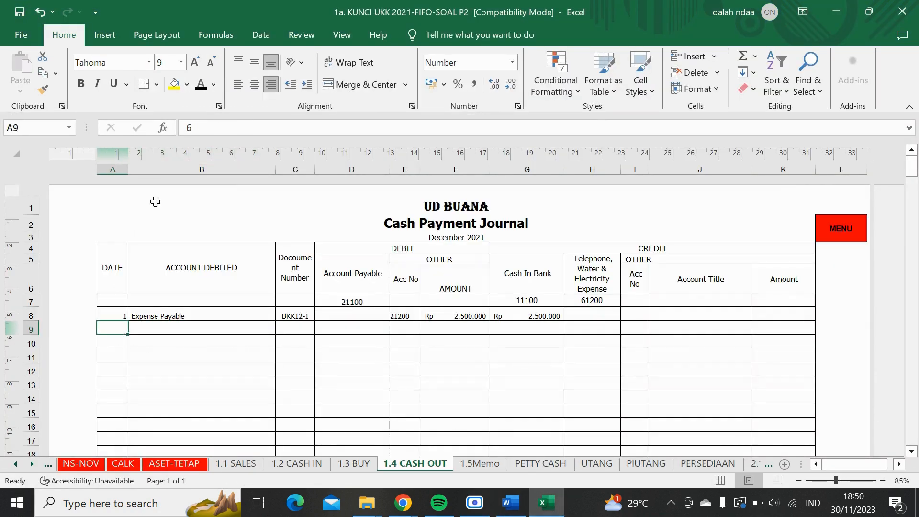
pyautogui.click(201, 86)
pyautogui.click(175, 326)
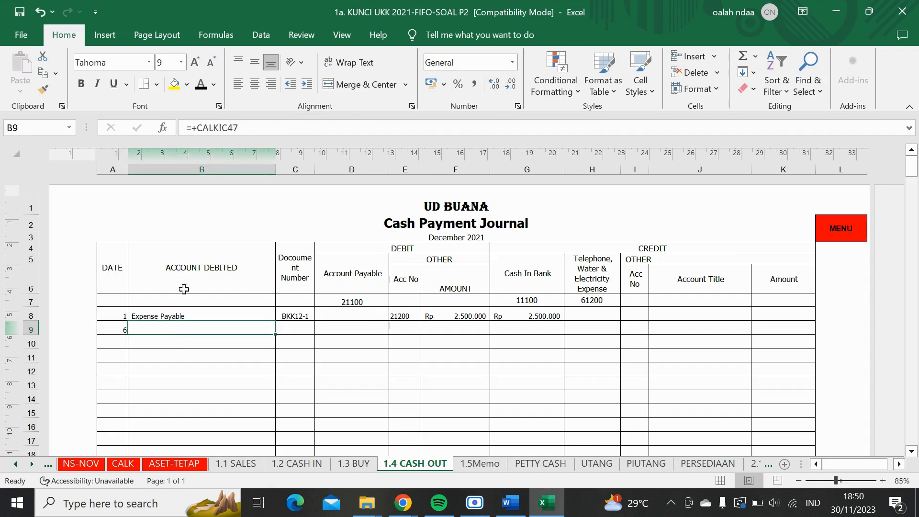
pyautogui.click(198, 84)
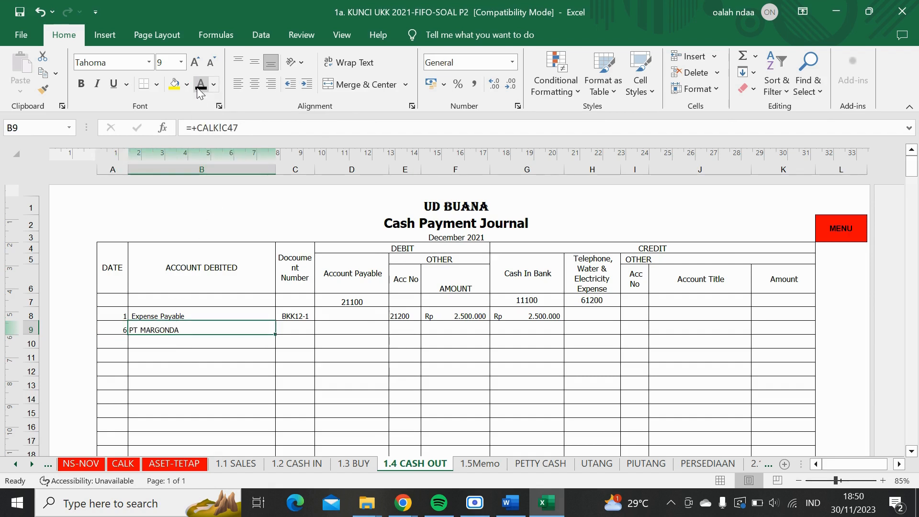
pyautogui.click(297, 330)
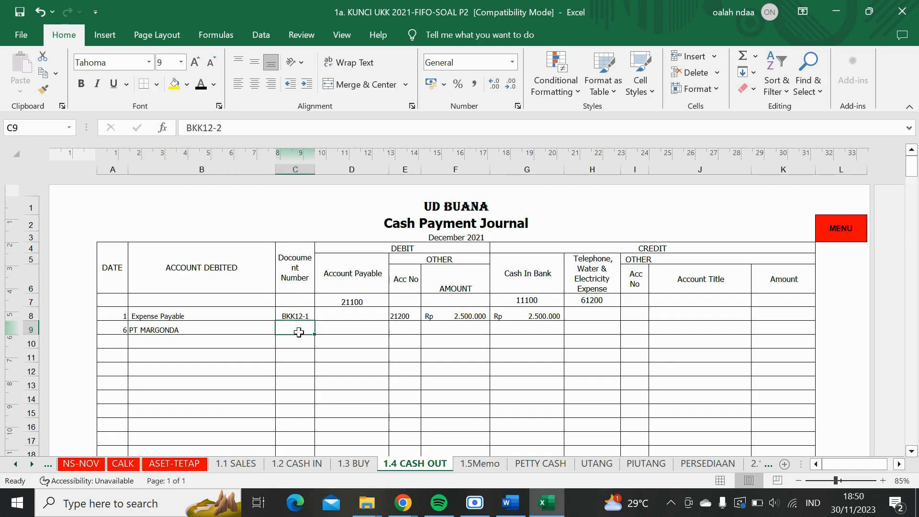
pyautogui.click(199, 86)
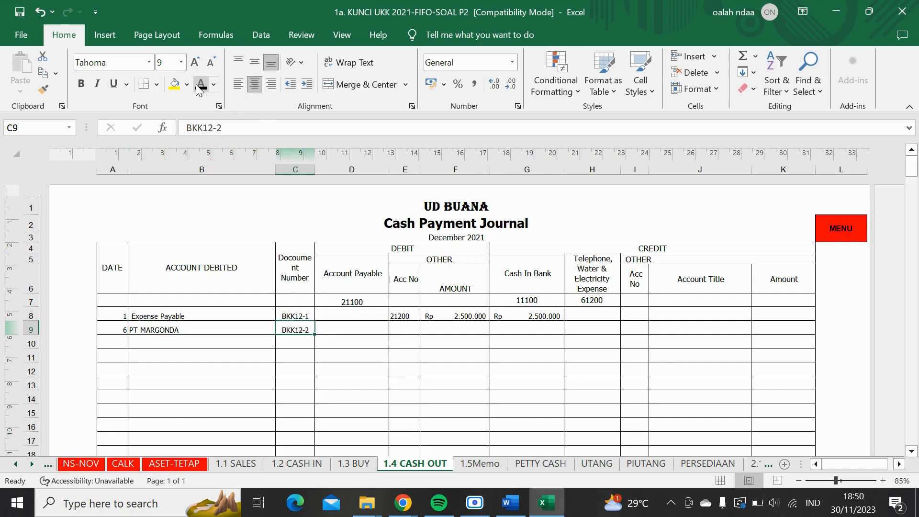
# - Set the account payable amount in D9 and the cash in bank amount in G9 to black font
pyautogui.click(357, 329)
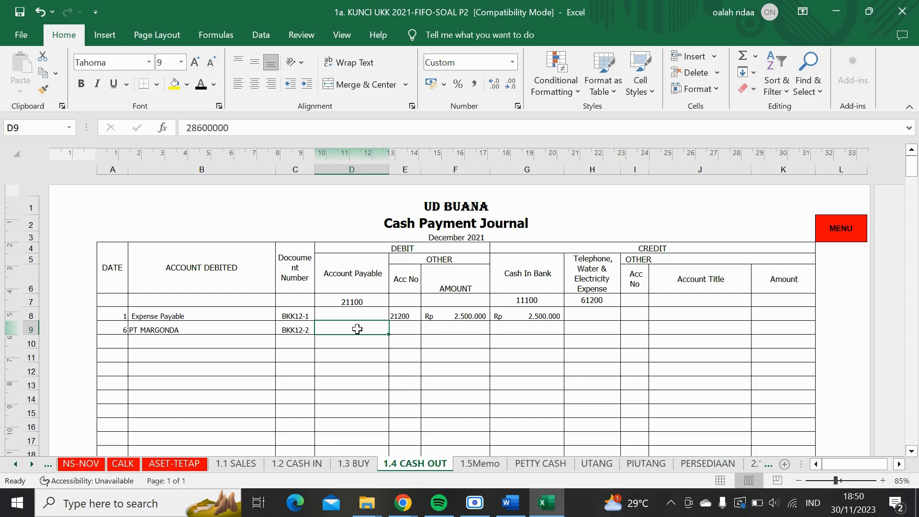
pyautogui.click(201, 85)
pyautogui.click(532, 329)
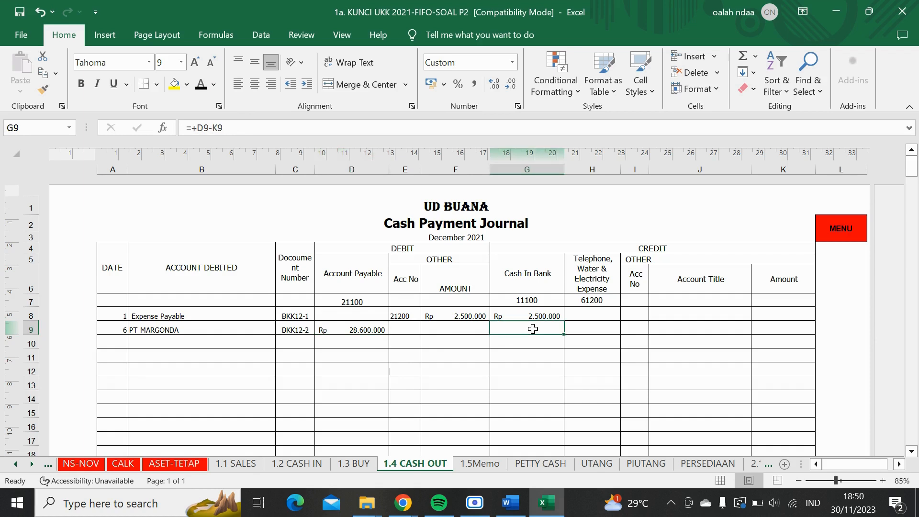
pyautogui.click(201, 89)
# - On the UTANG sheet, set the date in B37 and reference in D37 of the PT MARGONDA vendor account to black font
pyautogui.click(601, 466)
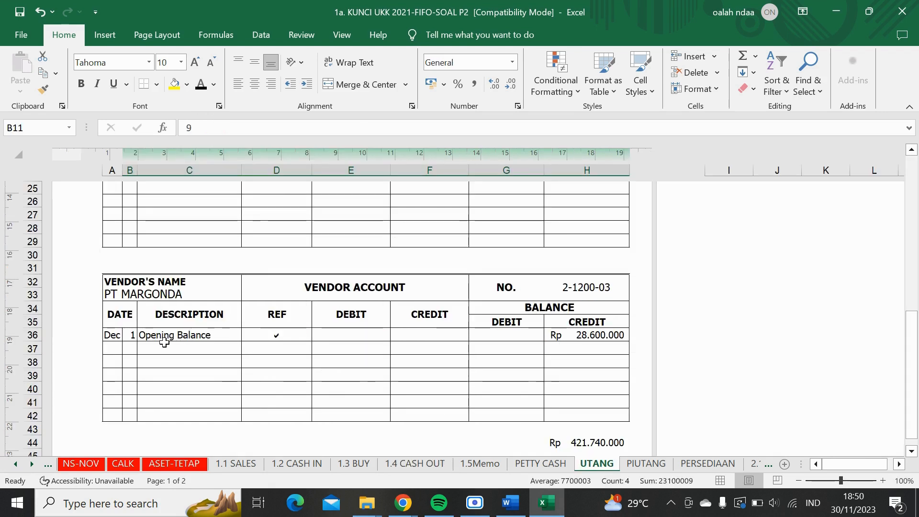
pyautogui.click(133, 348)
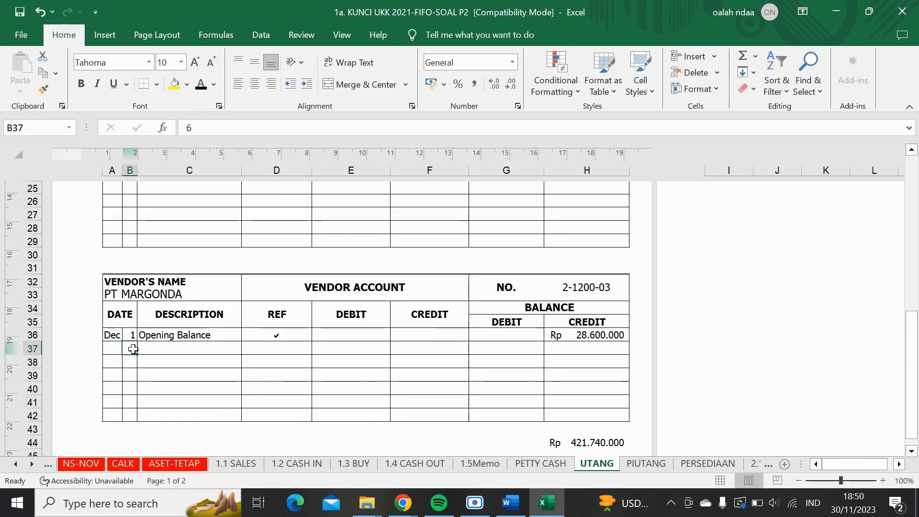
pyautogui.click(201, 89)
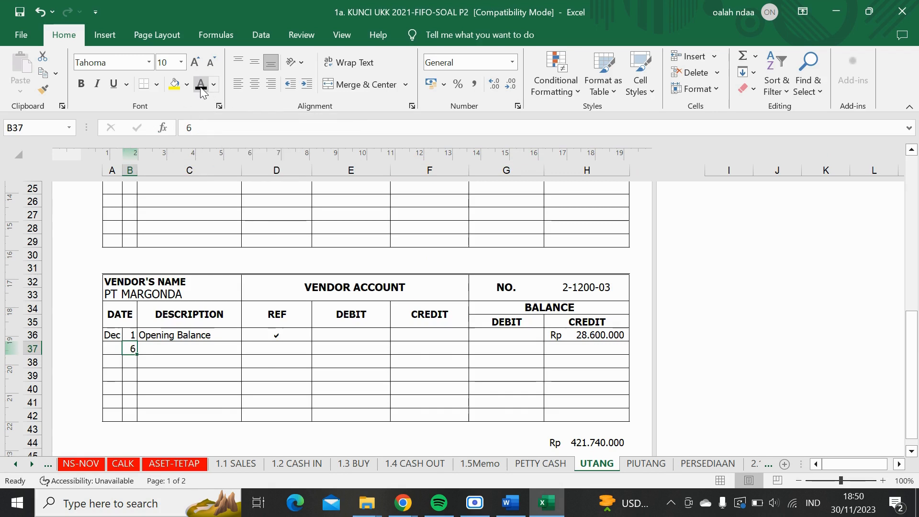
pyautogui.click(272, 350)
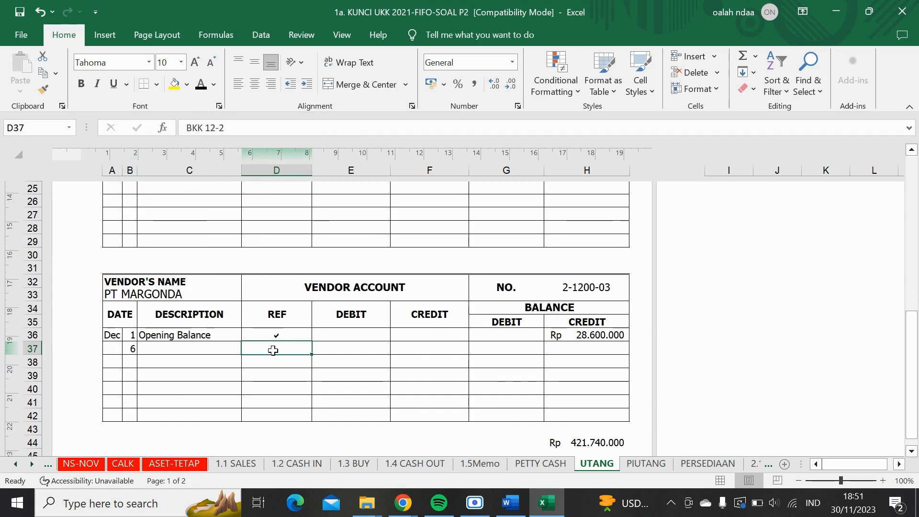
pyautogui.click(201, 86)
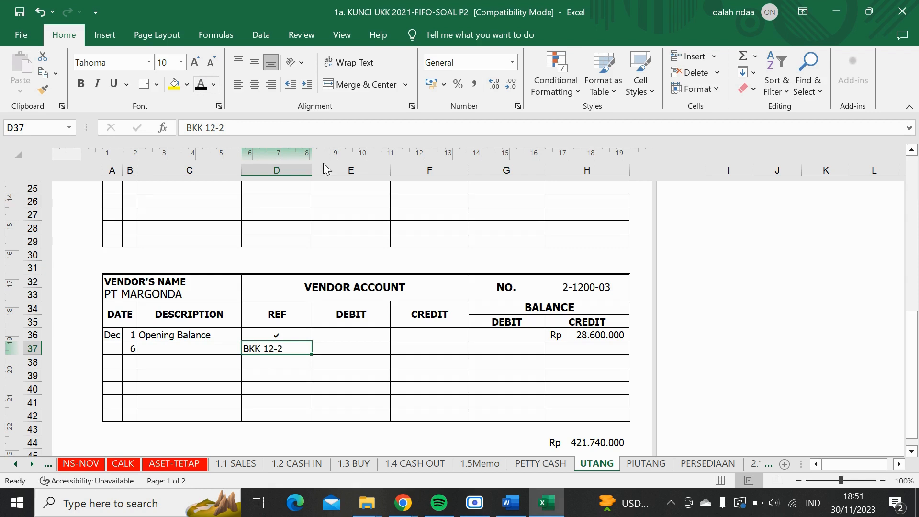
# - Set the PT MARGONDA debit amount in E37 and the credit balance in H37 to black font
pyautogui.click(361, 348)
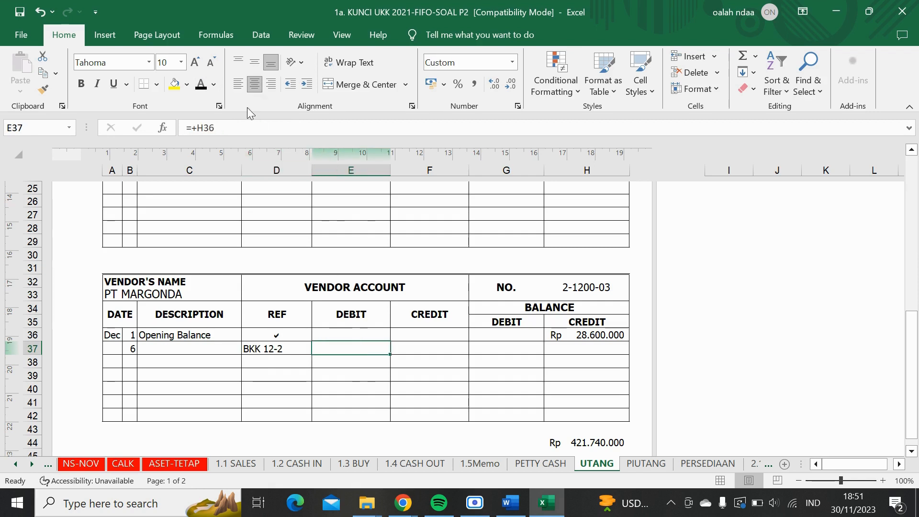
pyautogui.click(201, 85)
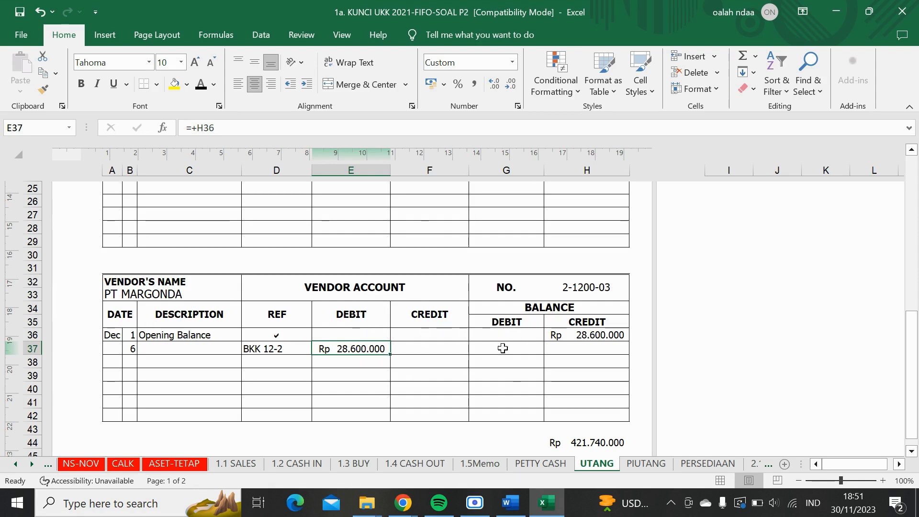
pyautogui.click(584, 353)
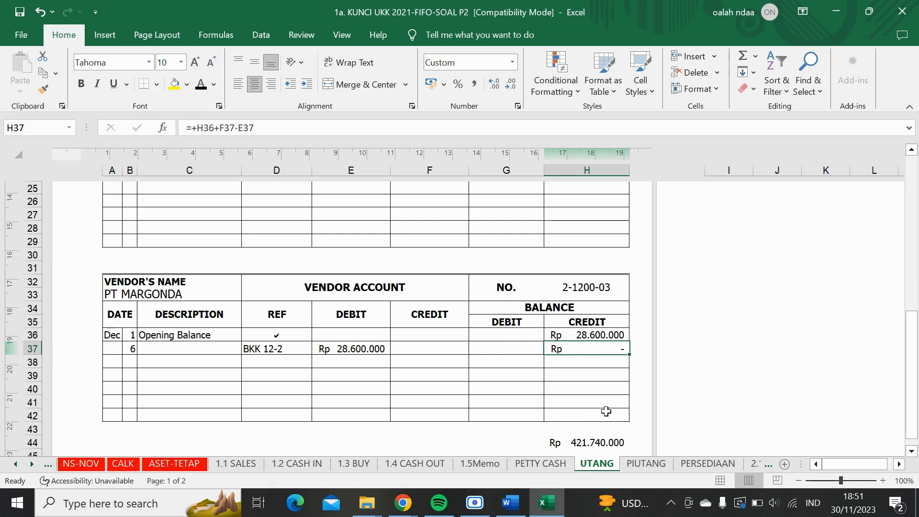
# - On the PIUTANG sheet, set the date in B21 and reference in D21 of the DIGITAK ELEX customer account to black font
pyautogui.click(645, 463)
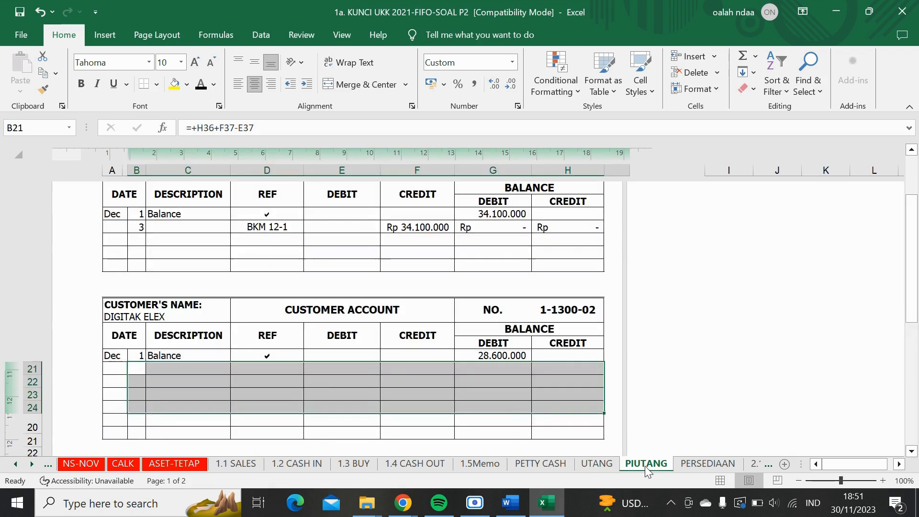
pyautogui.click(133, 367)
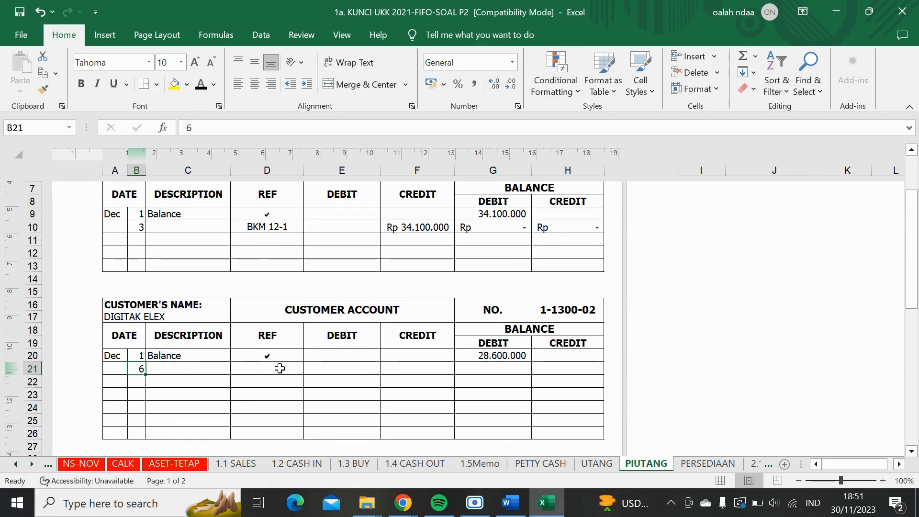
pyautogui.click(284, 367)
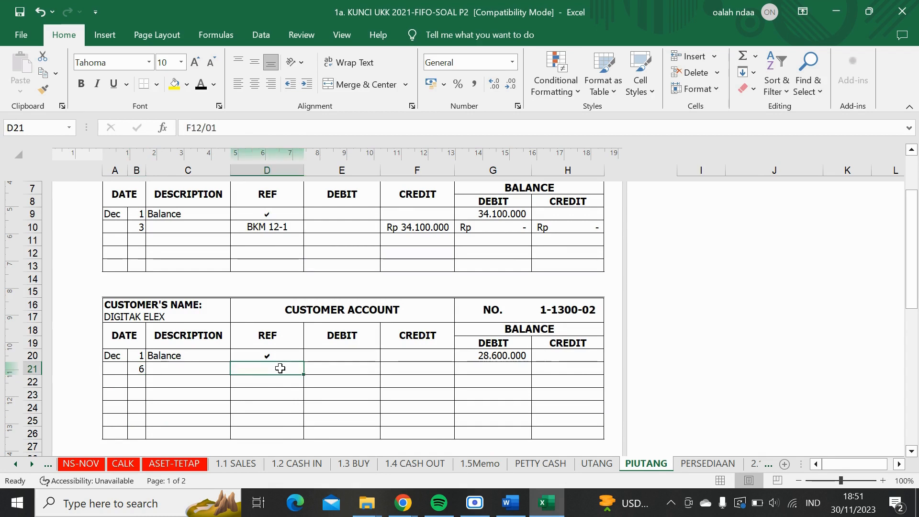
pyautogui.click(201, 85)
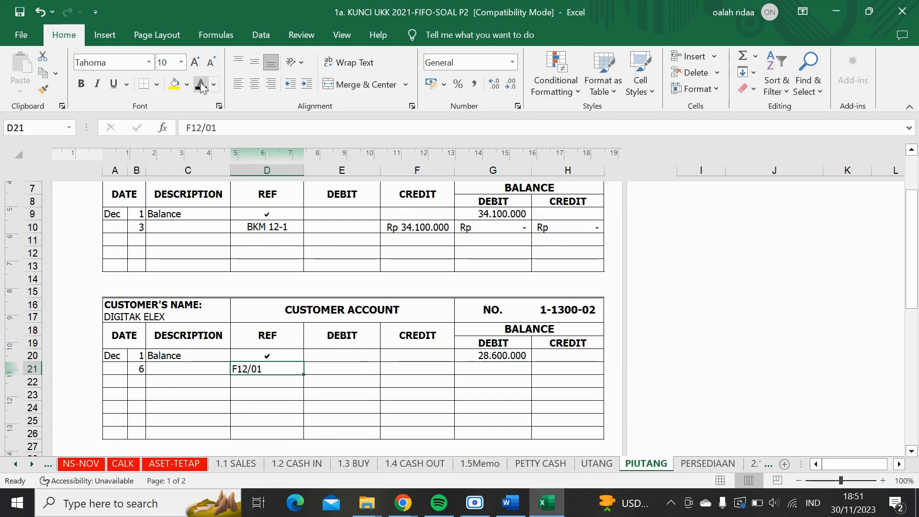
# - Set the DIGITAK ELEX debit amount in E21 and the debit balance formula in G21 to black font
pyautogui.click(397, 373)
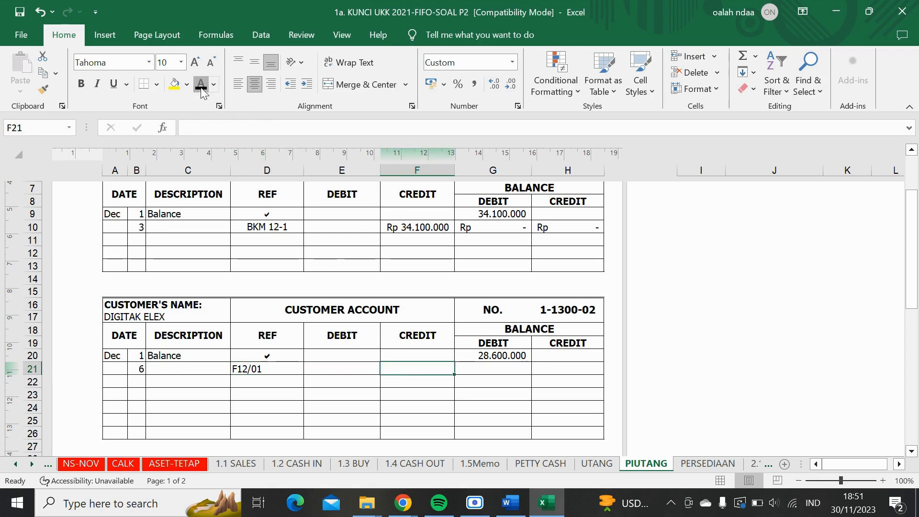
pyautogui.click(348, 372)
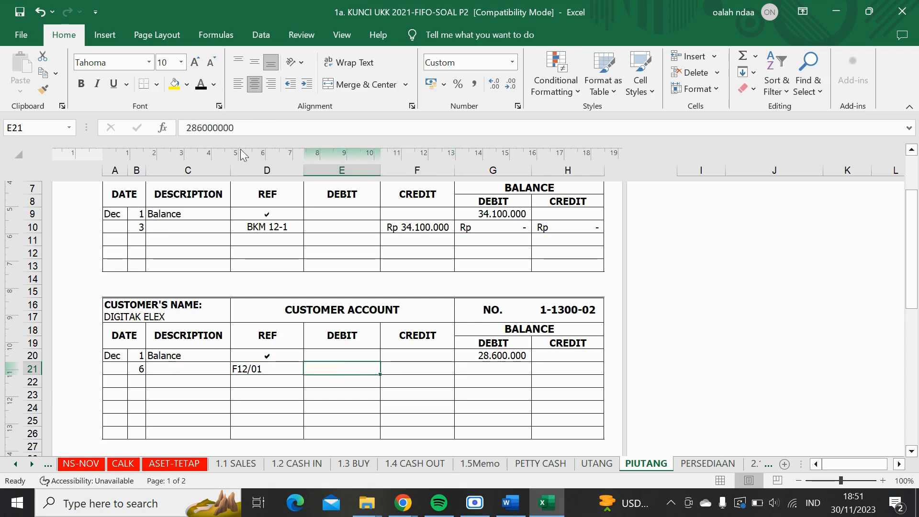
pyautogui.click(201, 86)
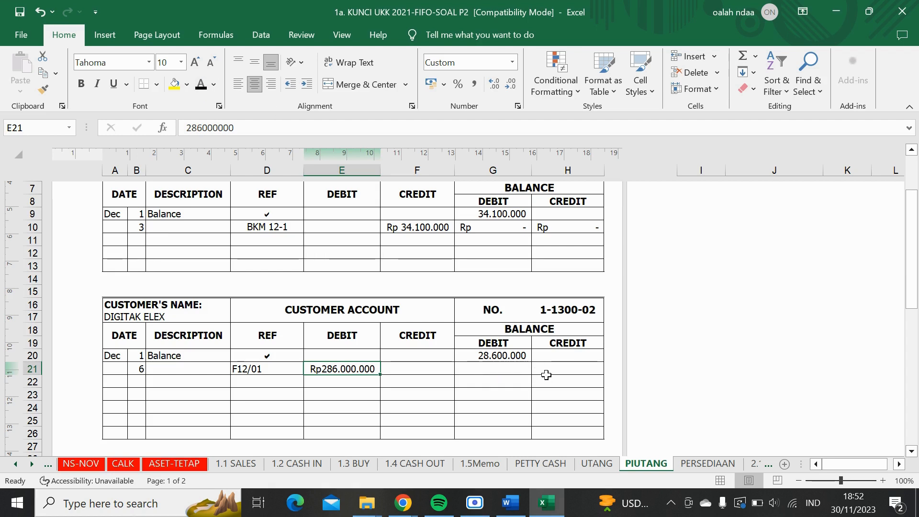
pyautogui.click(513, 368)
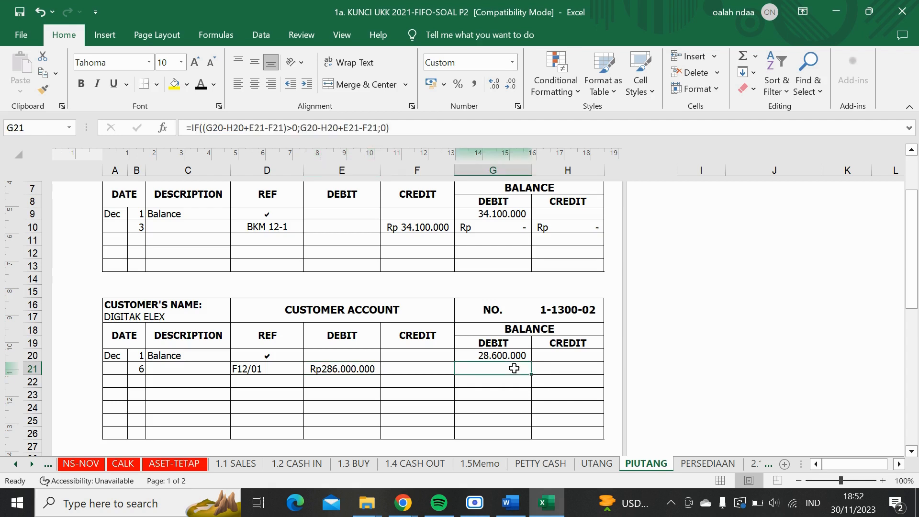
pyautogui.click(199, 86)
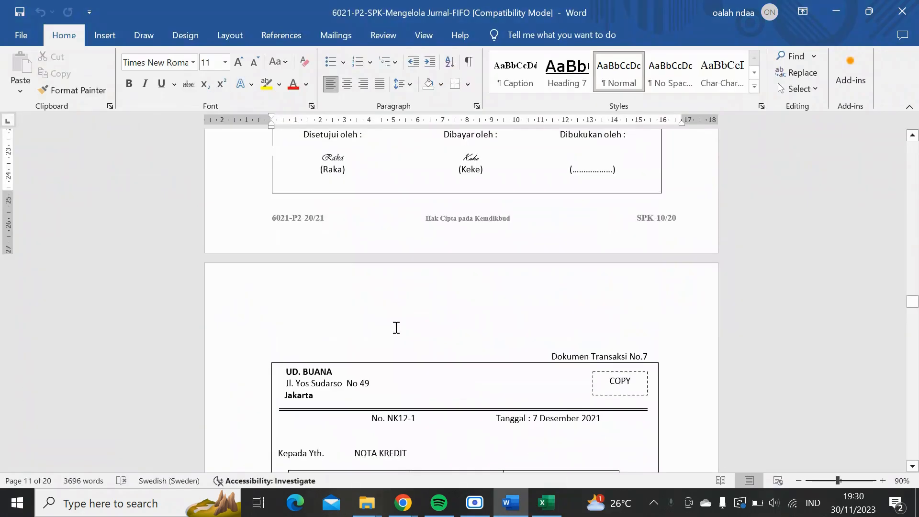
# - Read credit note NK12-1 in transaction document 7, and open the Memorial Journal on the 1.5Memo sheet in Excel
pyautogui.scroll(-5, 397, 327)
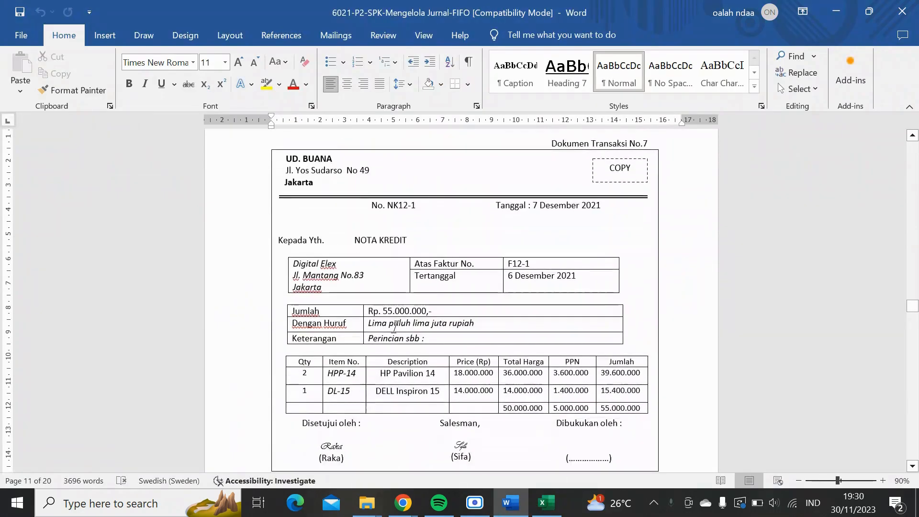
pyautogui.scroll(-1, 394, 327)
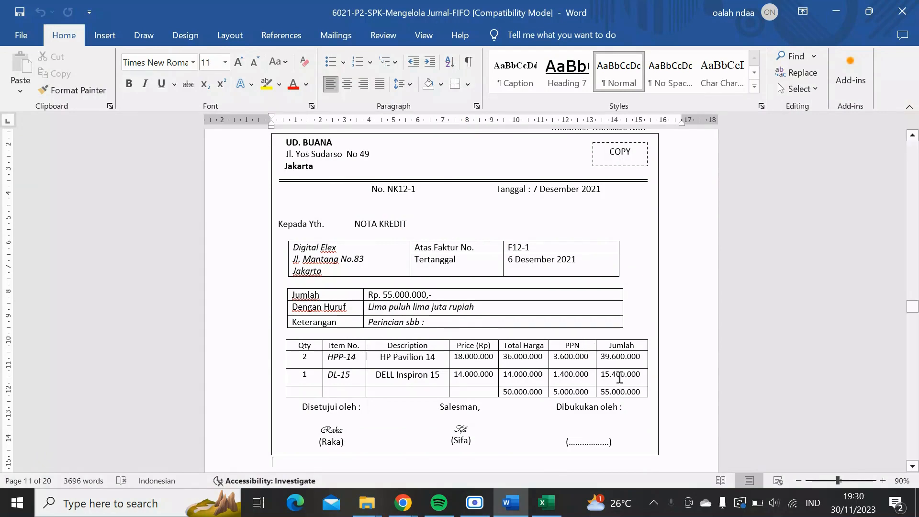
pyautogui.click(553, 502)
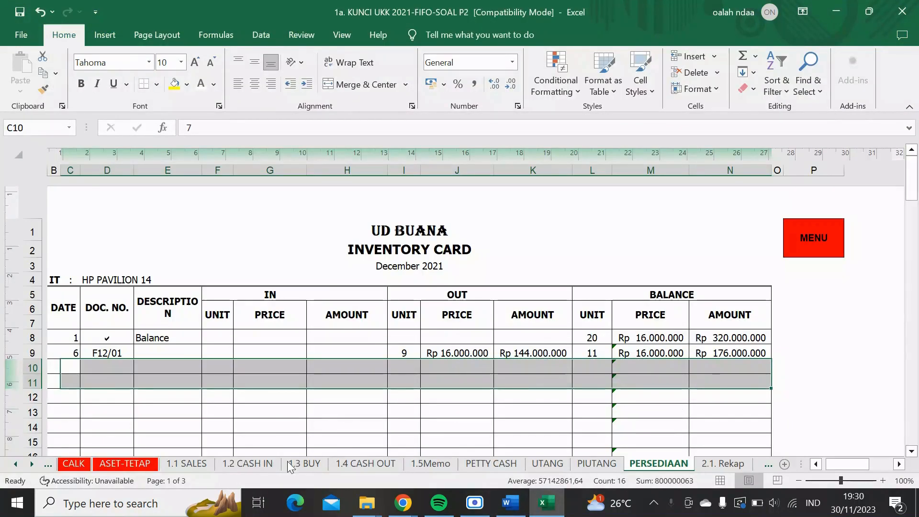
pyautogui.click(431, 458)
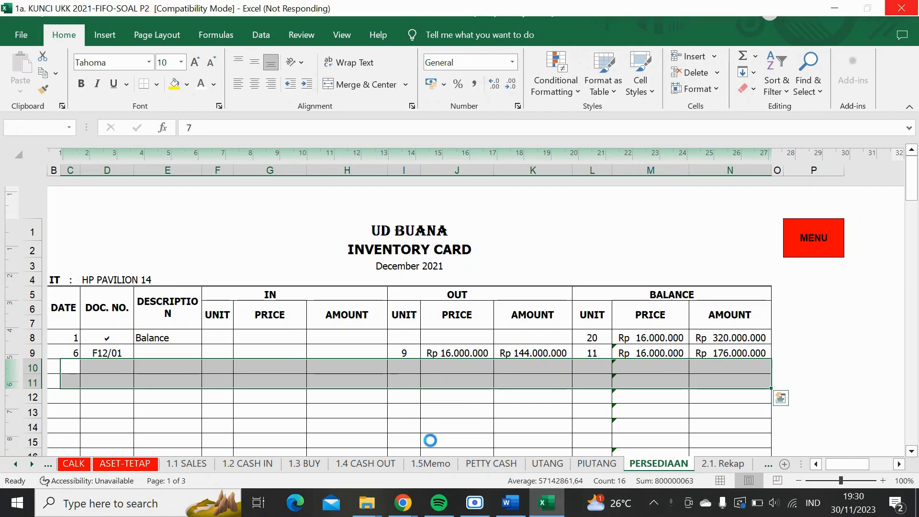
pyautogui.click(441, 466)
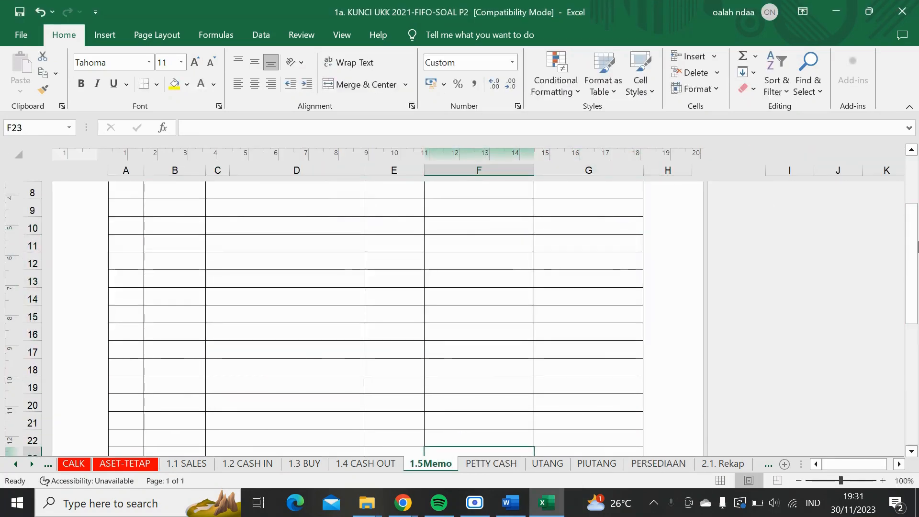
pyautogui.moveTo(914, 278); pyautogui.dragTo(915, 214)
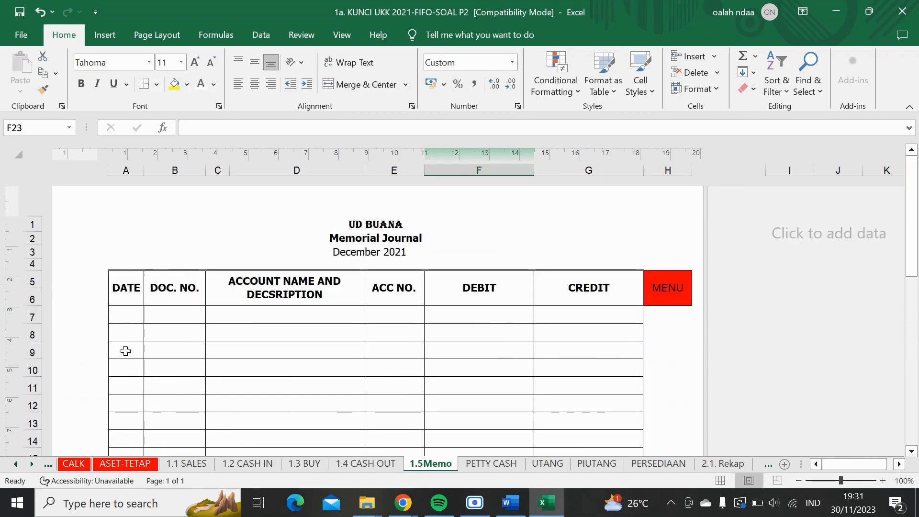
pyautogui.click(125, 369)
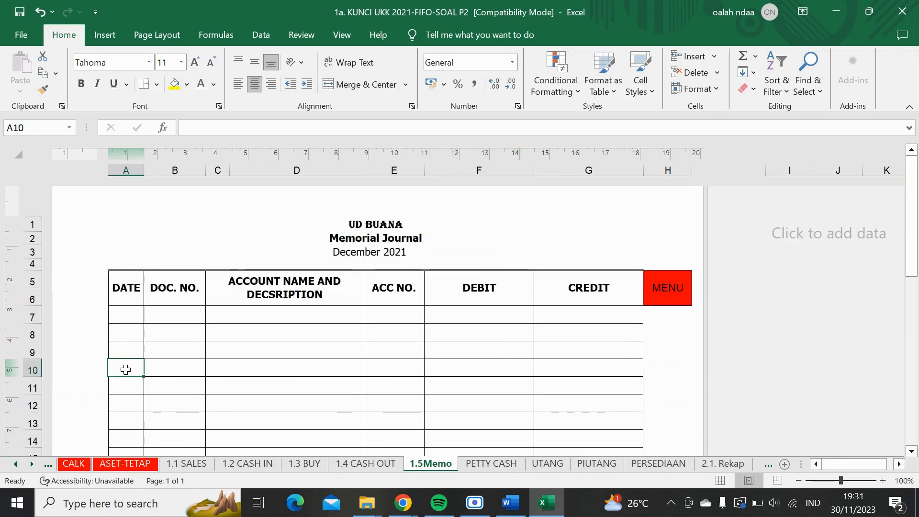
pyautogui.click(213, 82)
pyautogui.click(213, 133)
pyautogui.click(213, 133)
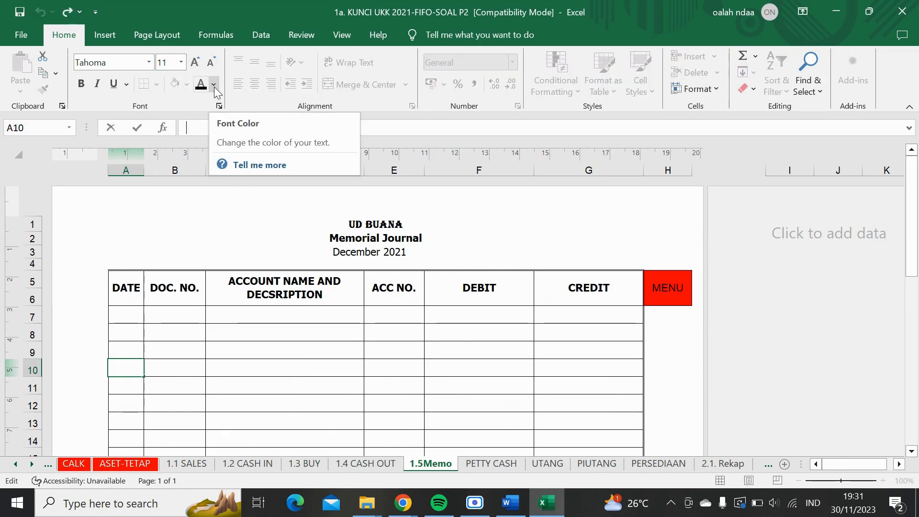
# - Set the date in cell A11 of the Memorial Journal to black font
pyautogui.click(127, 386)
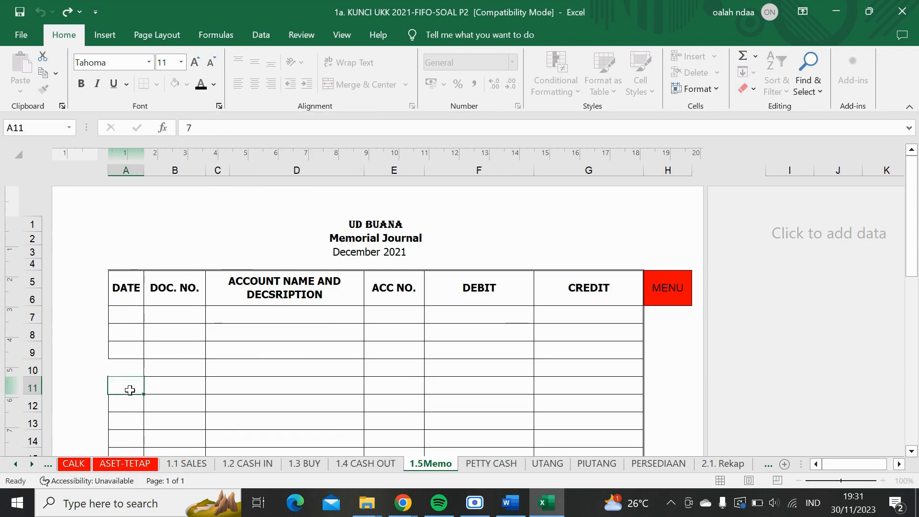
pyautogui.click(201, 84)
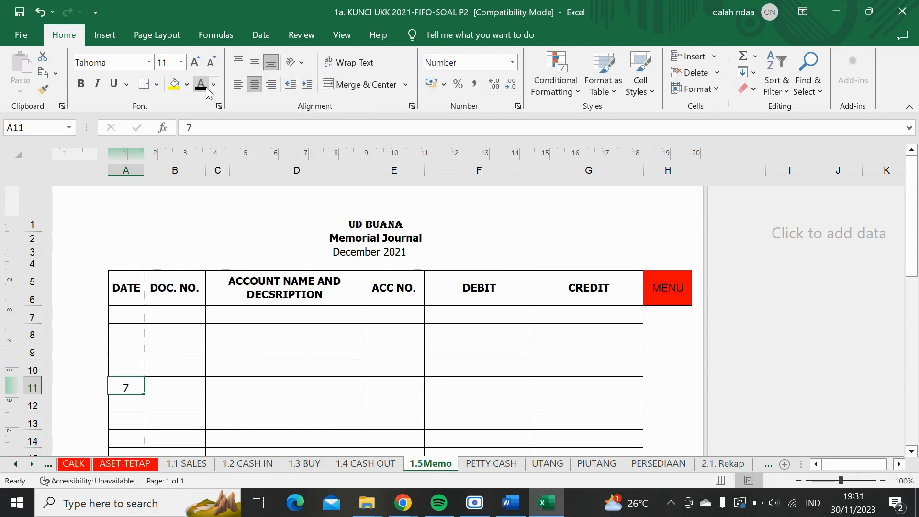
# - Set the document number in B11 and the Sales Return account name in C11 of the Memorial Journal to black font
pyautogui.click(174, 386)
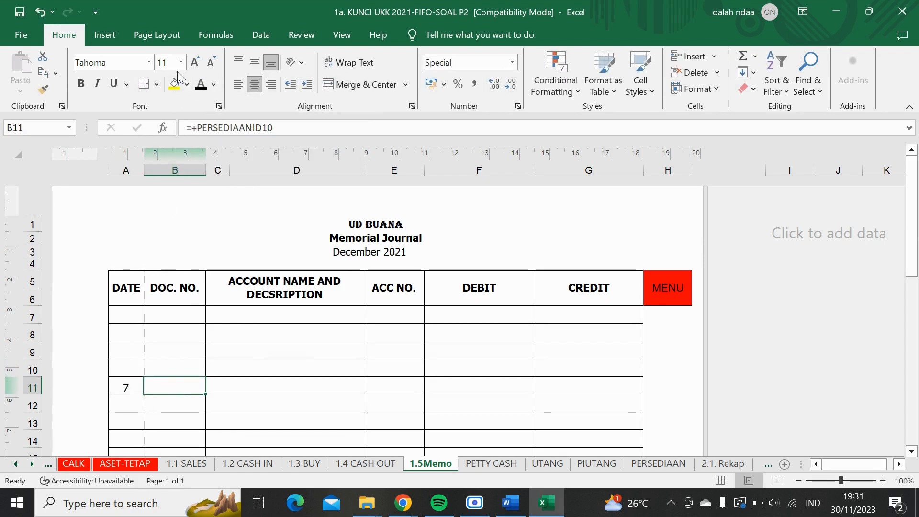
pyautogui.click(201, 85)
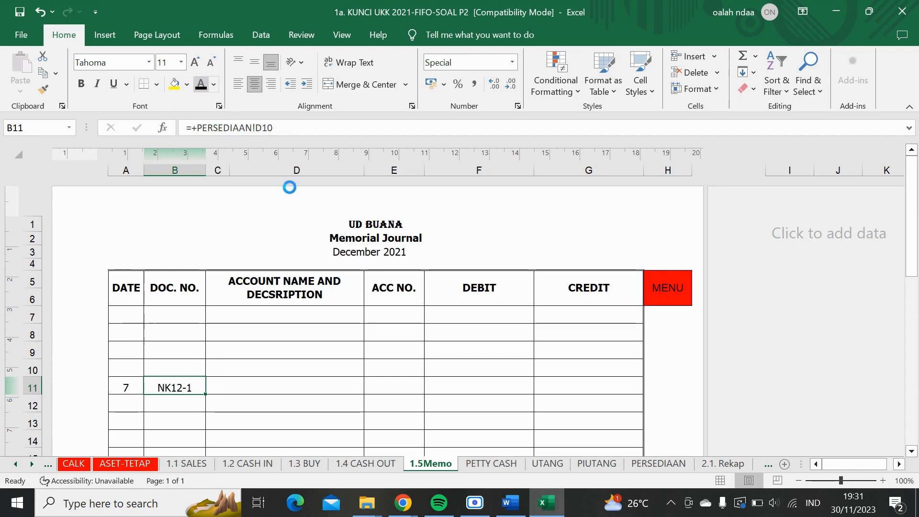
pyautogui.click(265, 390)
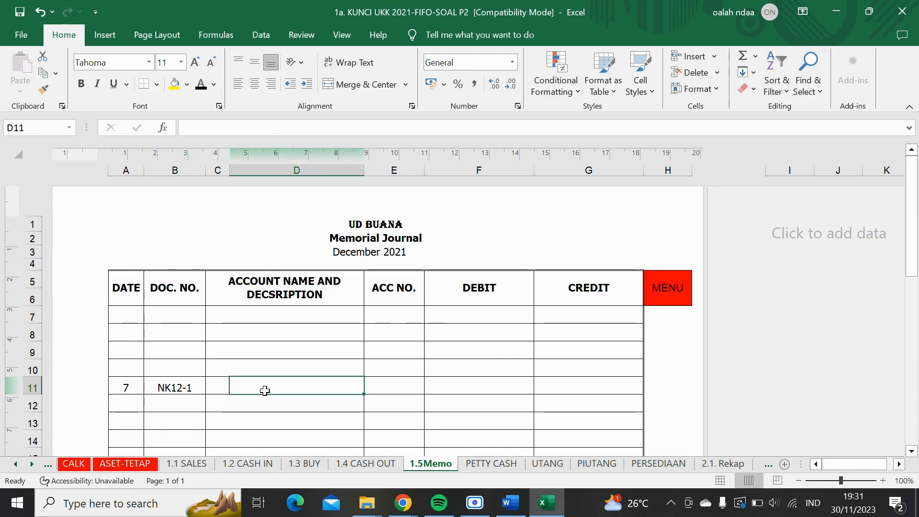
pyautogui.click(227, 387)
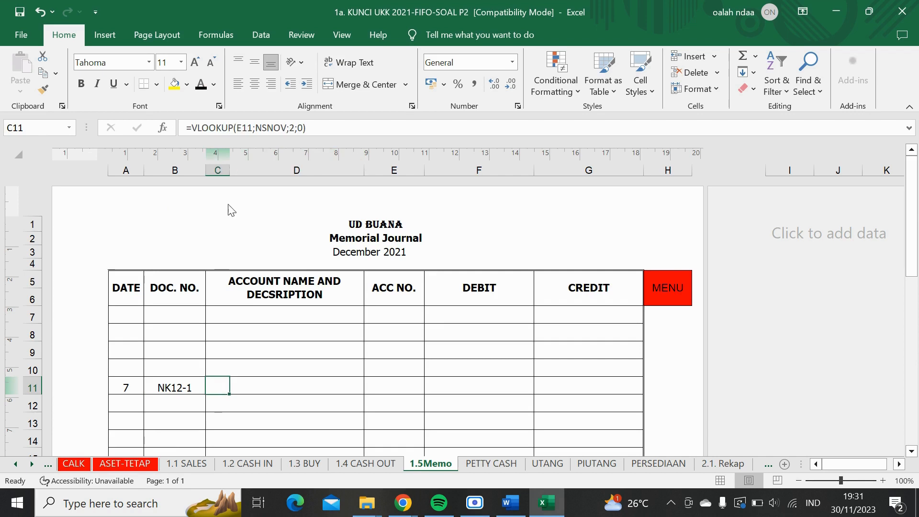
pyautogui.click(201, 85)
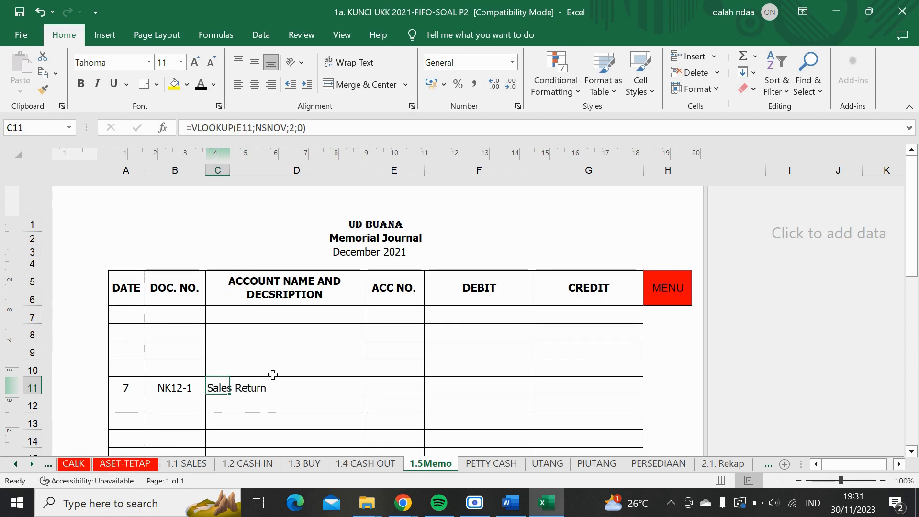
# - Set the VAT Out account name in C12 and the Account Receivable name in D13 to black font
pyautogui.click(217, 406)
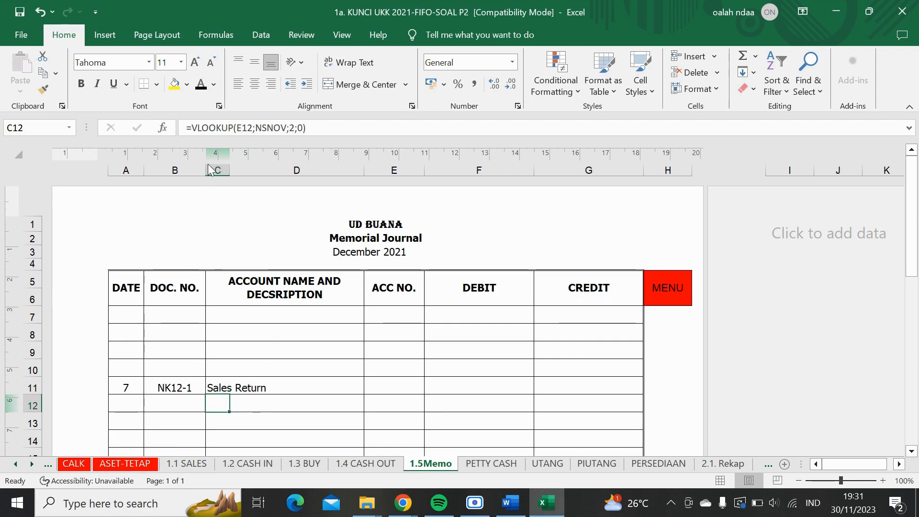
pyautogui.click(201, 85)
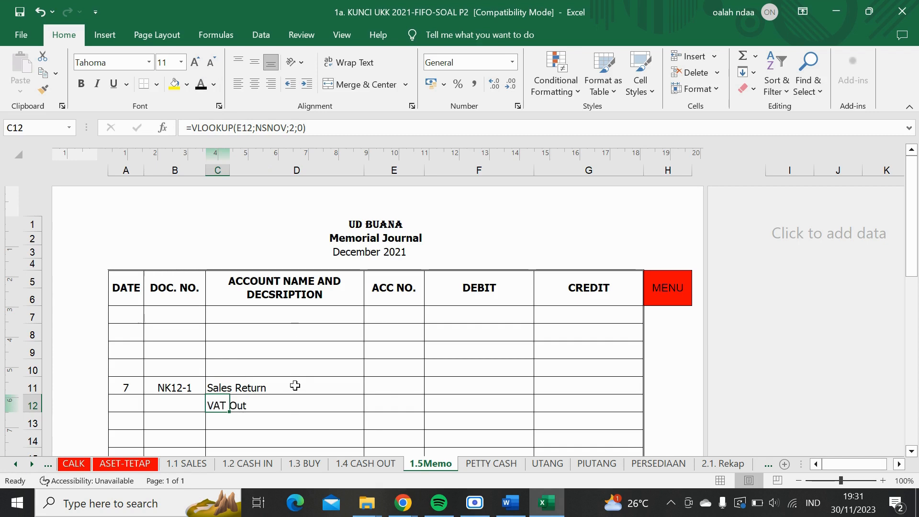
pyautogui.click(256, 423)
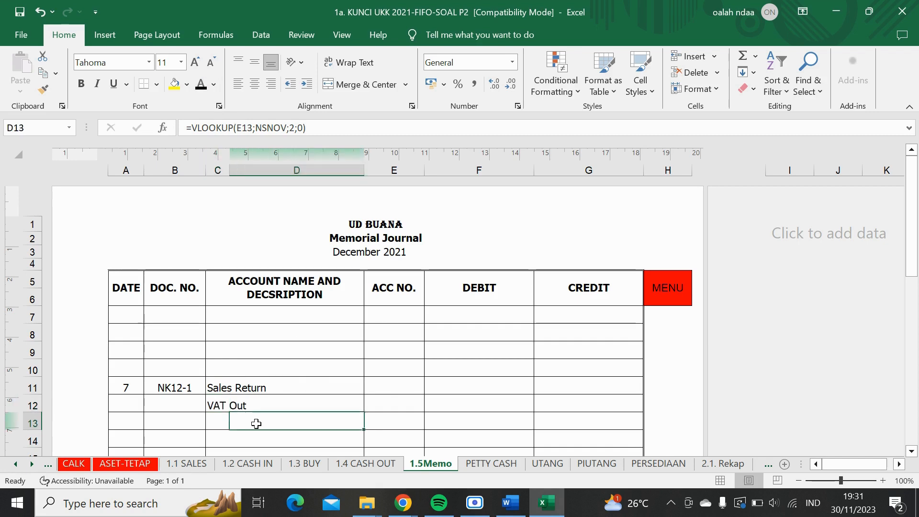
pyautogui.click(198, 87)
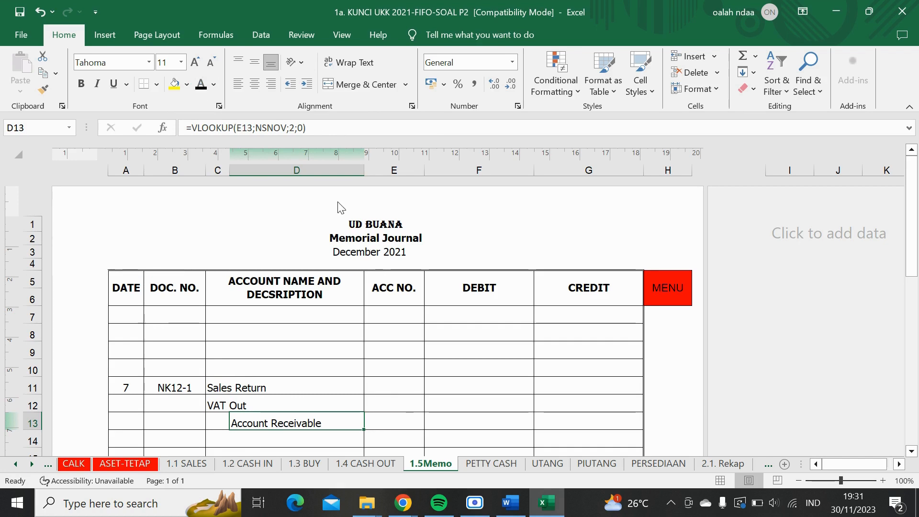
# - Set the account numbers in E11, E12 and E13 of the sales return entry to black font
pyautogui.click(384, 390)
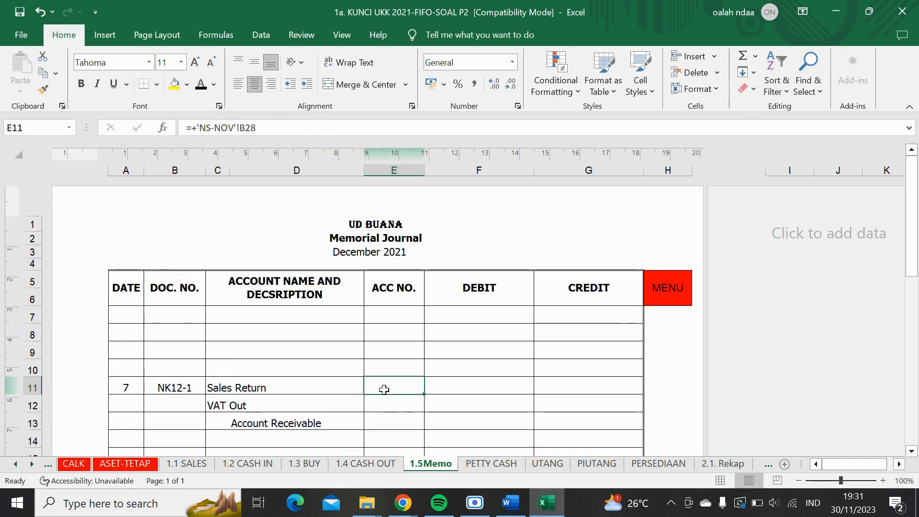
pyautogui.click(202, 85)
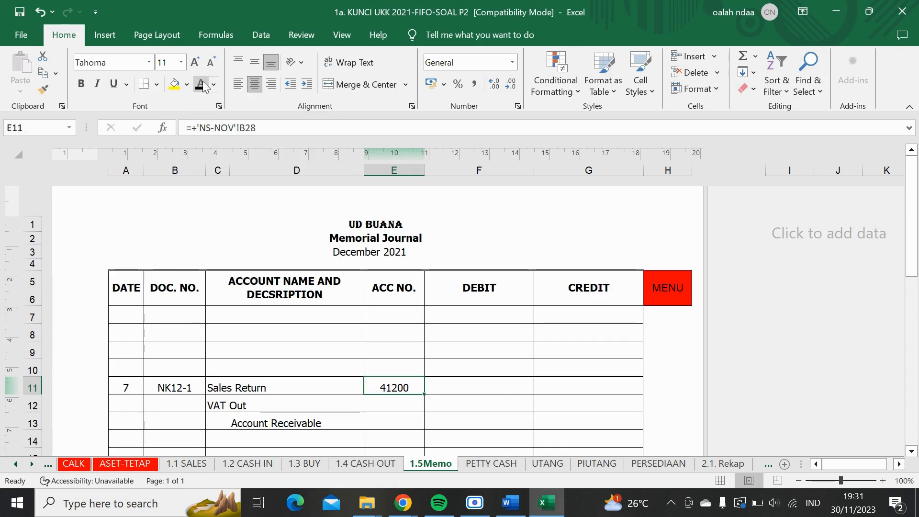
pyautogui.click(382, 406)
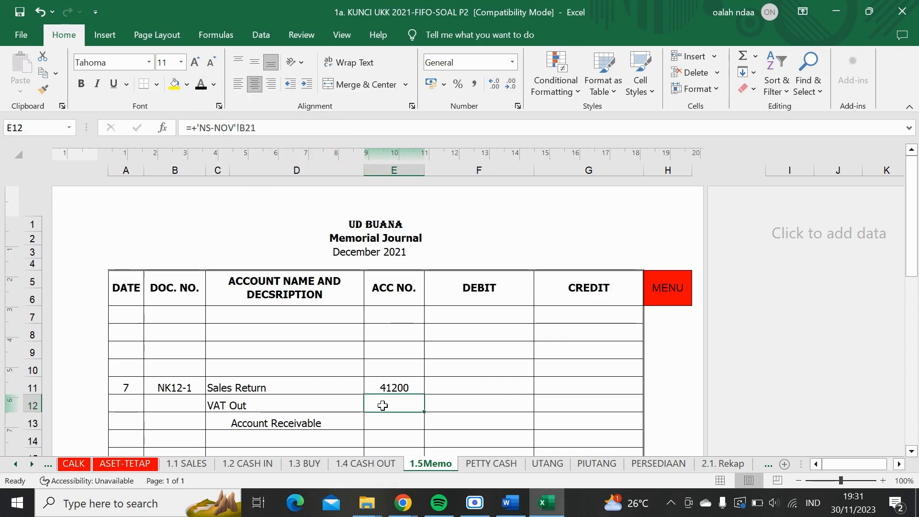
pyautogui.click(201, 85)
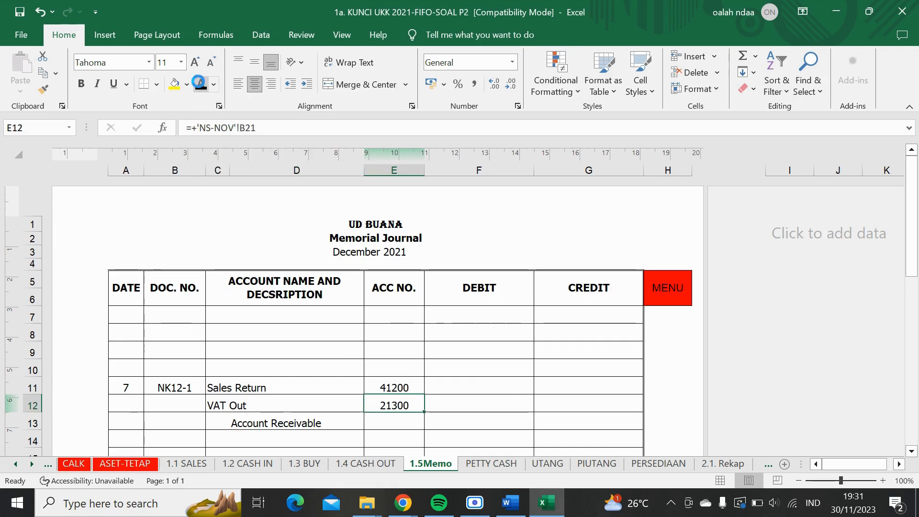
pyautogui.click(389, 424)
pyautogui.click(201, 85)
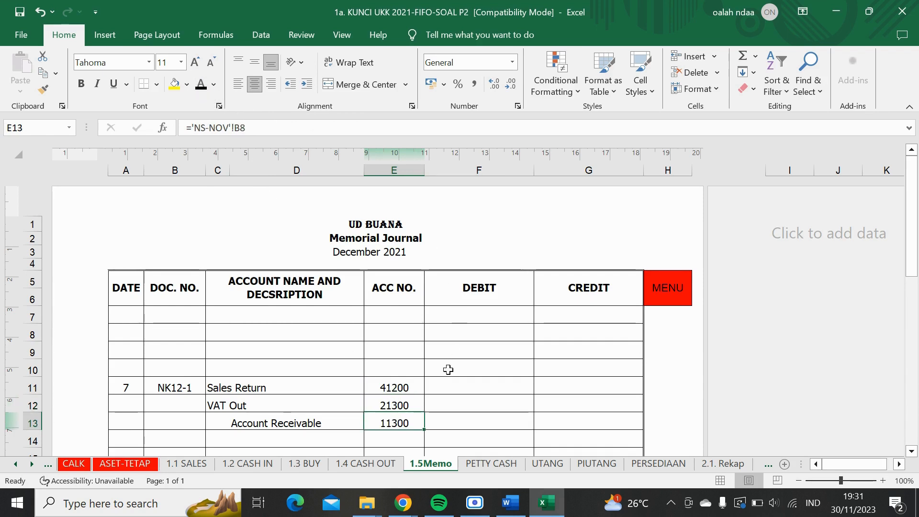
# - Set the sales return entry's debit amounts in F11 and F12 and its credit total in G13 to black font
pyautogui.click(450, 389)
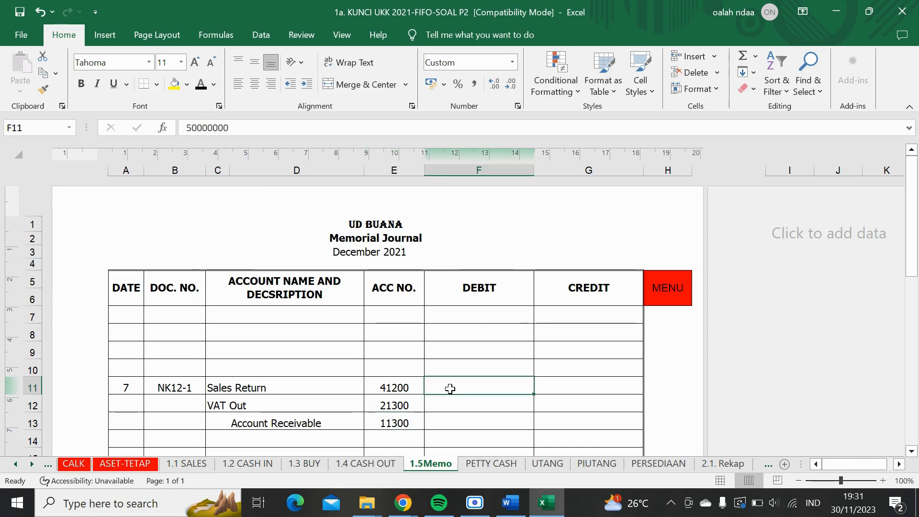
pyautogui.click(201, 83)
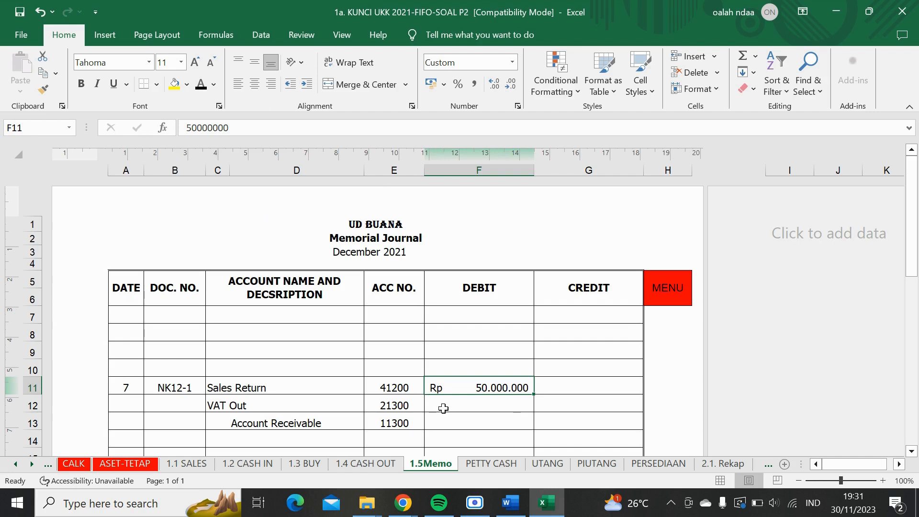
pyautogui.click(440, 405)
pyautogui.click(201, 84)
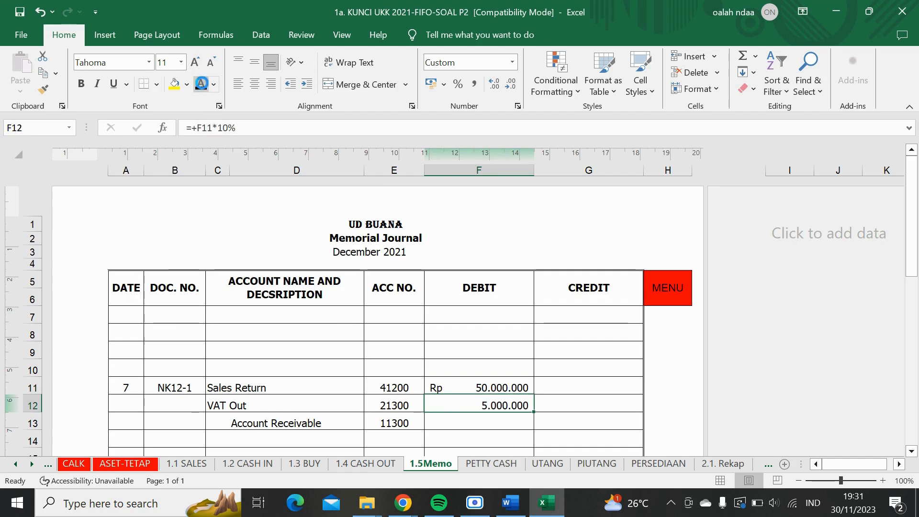
pyautogui.click(571, 418)
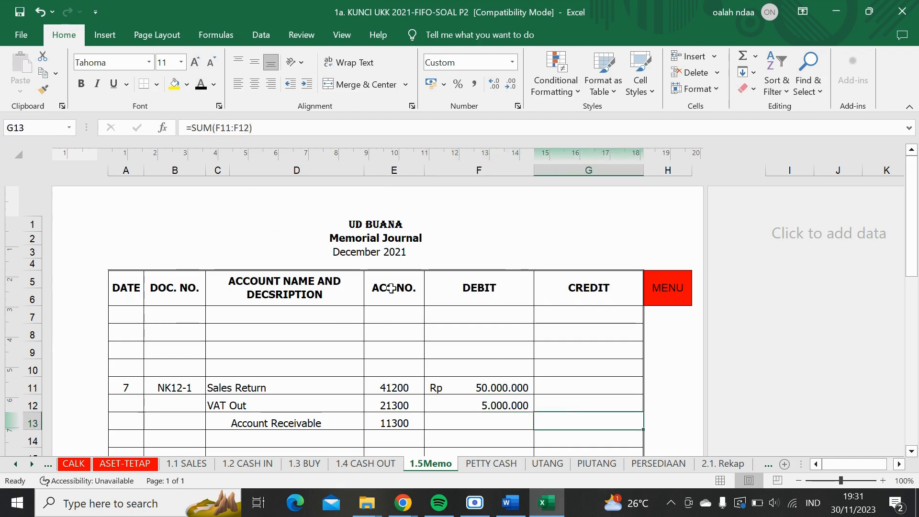
pyautogui.click(200, 91)
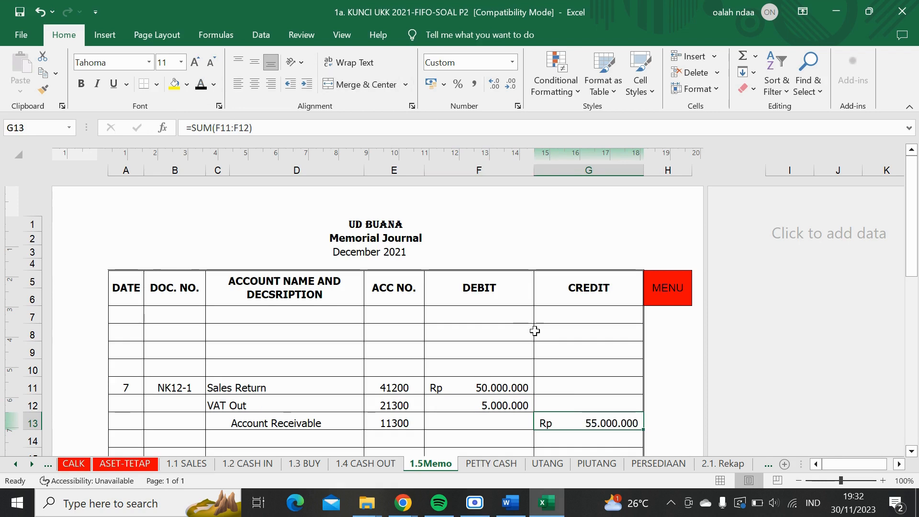
# - Set document number NK12-1 in cell B15 of the Memorial Journal to black font
pyautogui.press('Down')
pyautogui.press('Down')
pyautogui.press('Down')
pyautogui.press('Down')
pyautogui.press('Down')
pyautogui.press('Down')
pyautogui.press('Down')
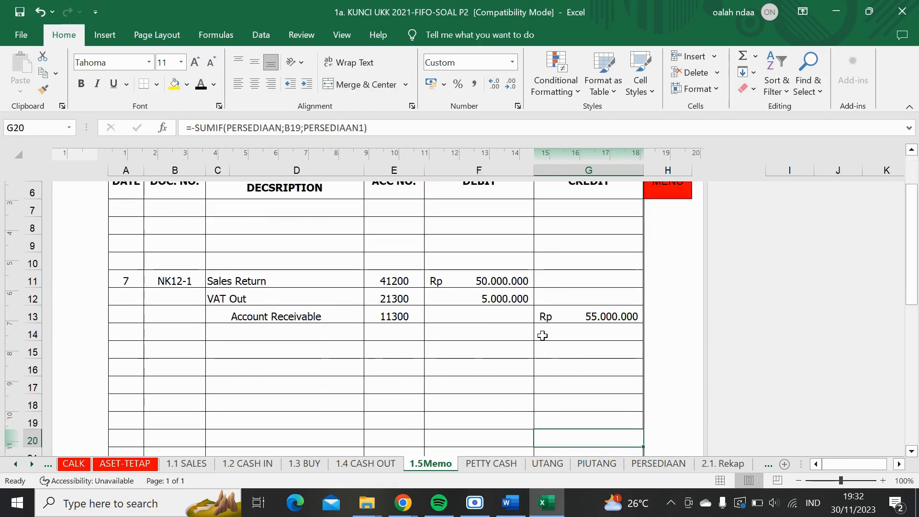
pyautogui.click(168, 348)
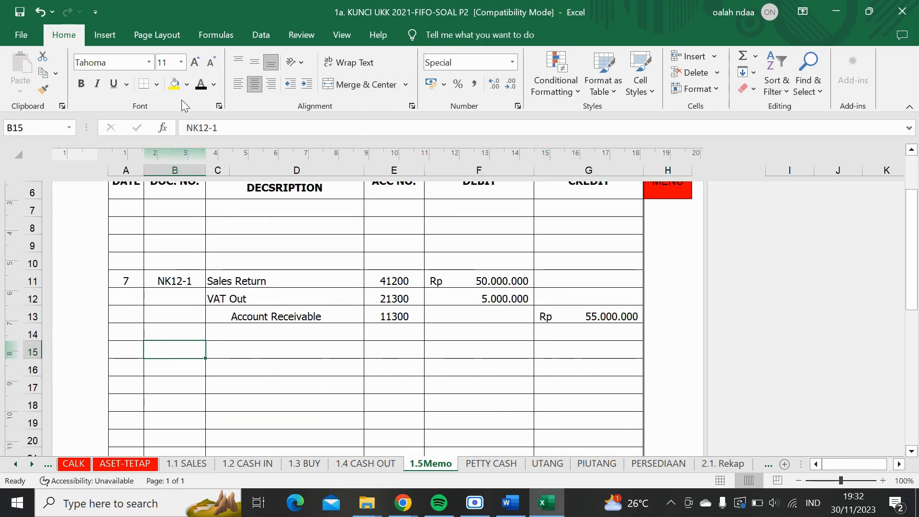
pyautogui.click(200, 84)
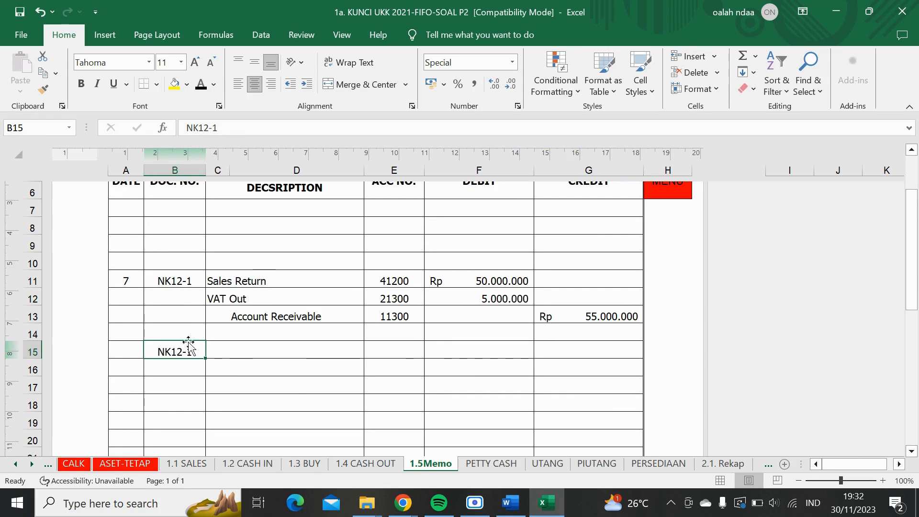
# - Set the Merchandise Inventory account name in C15 and the Cost Of Goods Sold name in D16 to black font
pyautogui.click(217, 352)
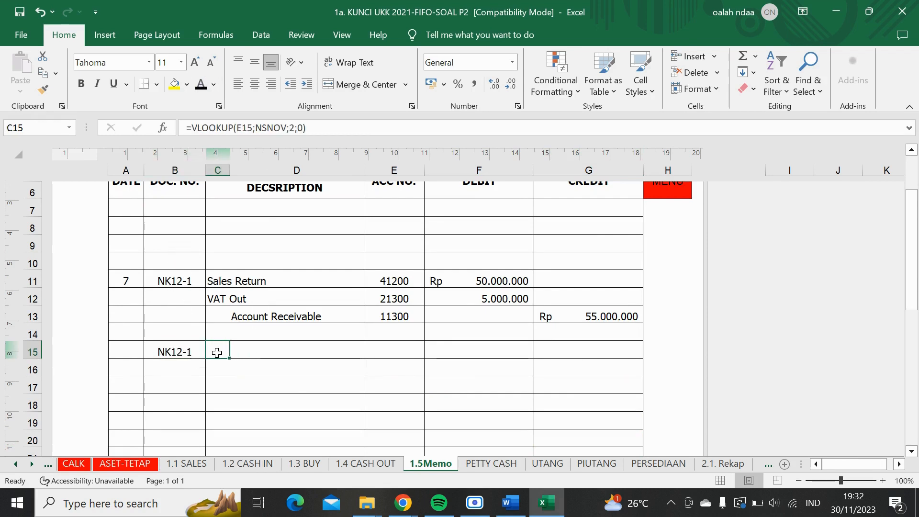
pyautogui.click(202, 91)
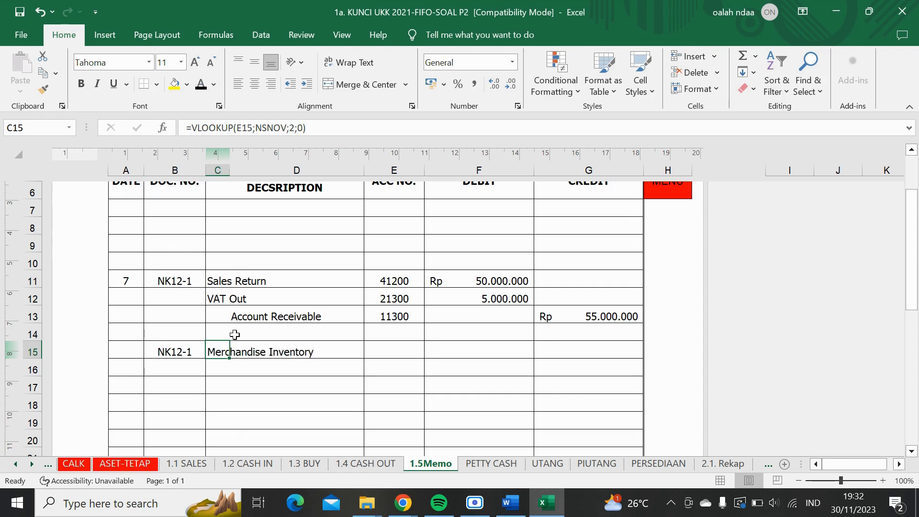
pyautogui.click(245, 369)
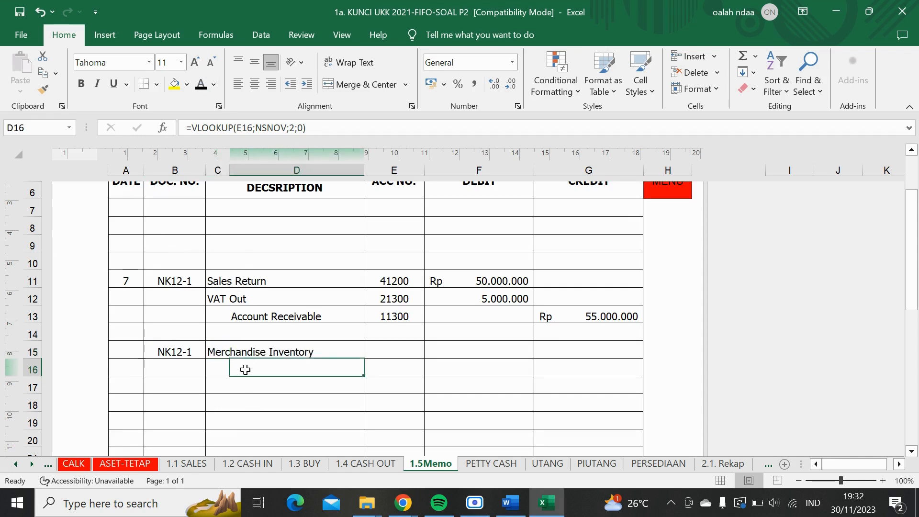
pyautogui.click(205, 84)
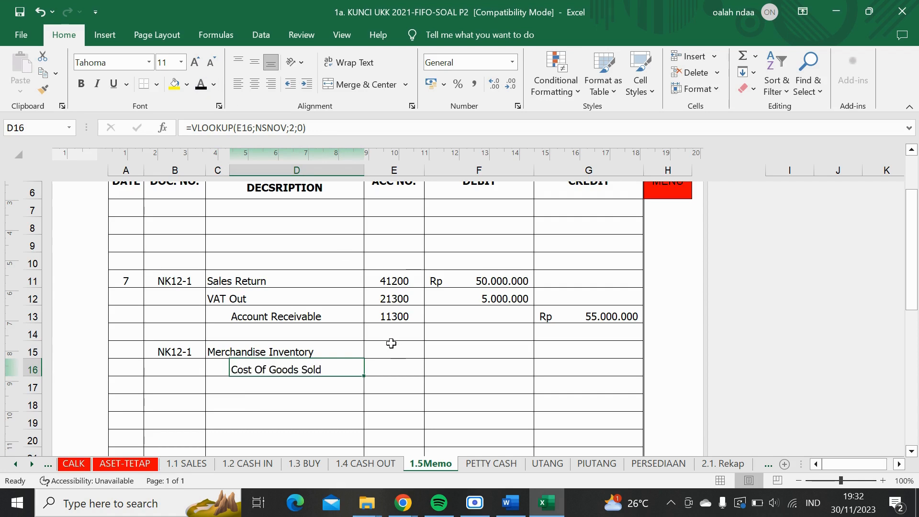
# - Set the account numbers in E15 and E16 of the inventory return entry to black font
pyautogui.click(391, 343)
pyautogui.click(203, 88)
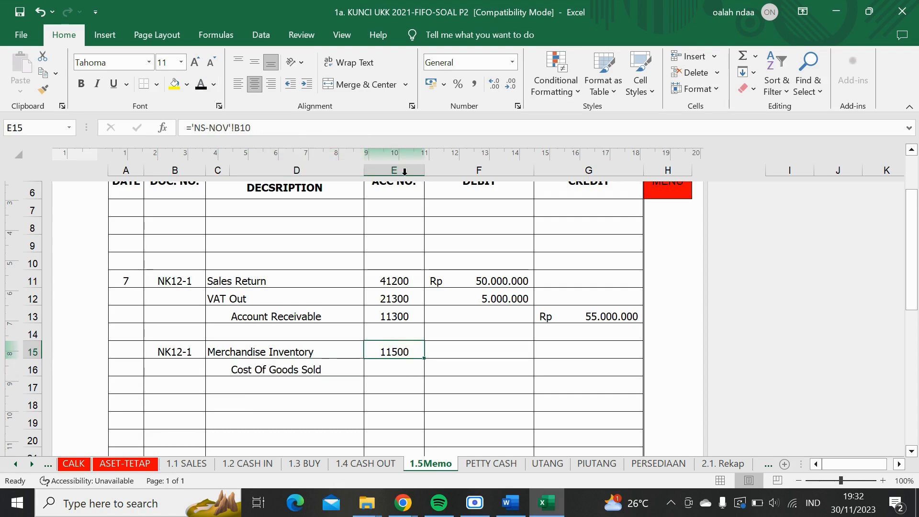
pyautogui.click(394, 371)
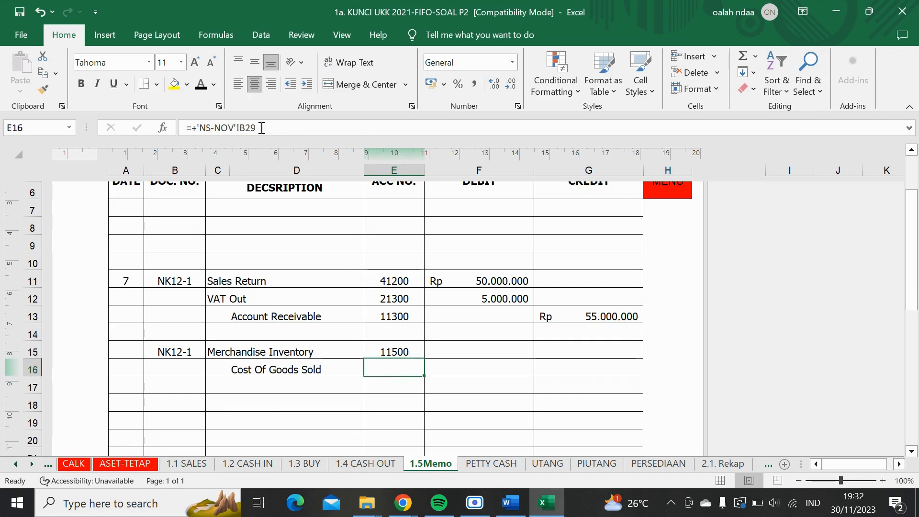
pyautogui.click(201, 85)
# - Set the Merchandise Inventory debit in F15 and the Cost Of Goods Sold credit in G16 to black font
pyautogui.click(457, 352)
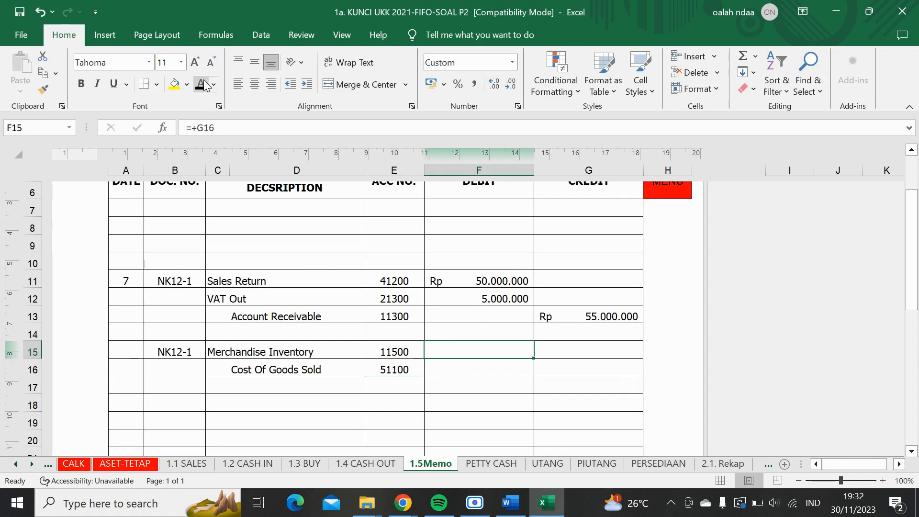
pyautogui.click(562, 367)
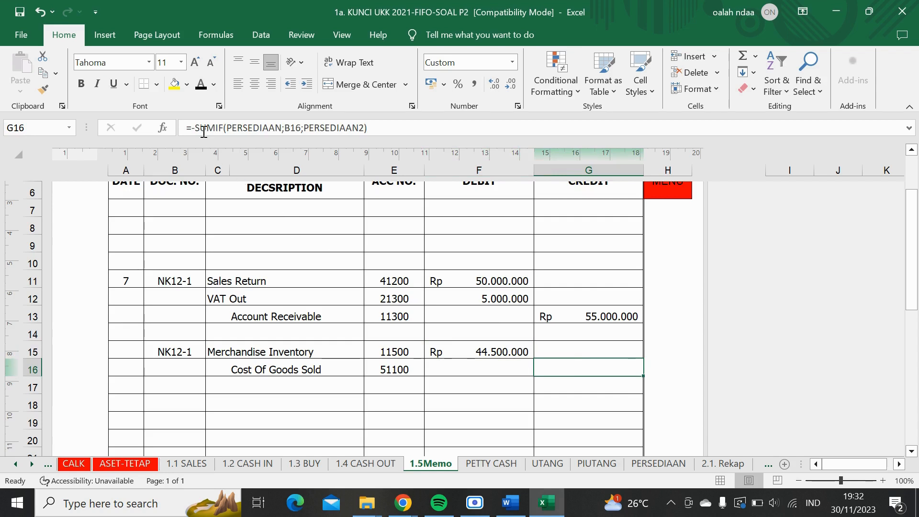
pyautogui.click(200, 83)
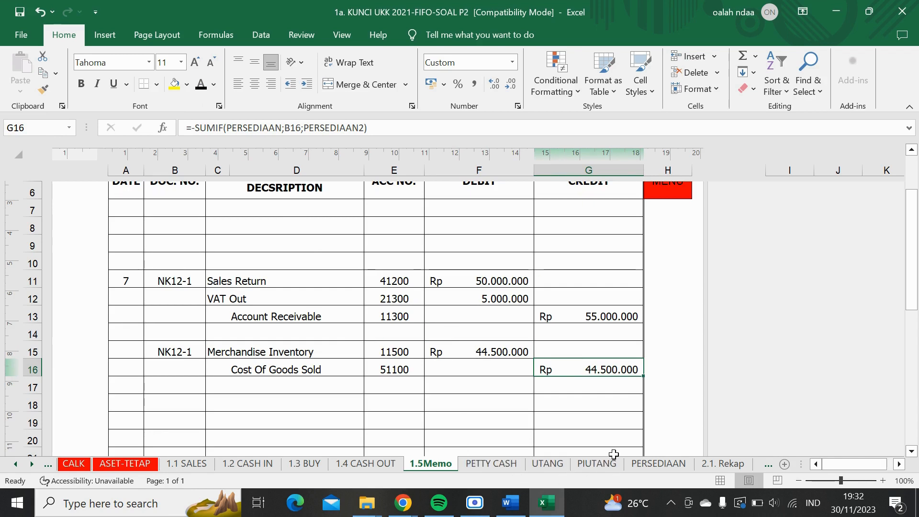
# - On the PIUTANG sheet, set date 7 in cell B22 of the DIGITAK ELEX receivable account to black font
pyautogui.click(597, 465)
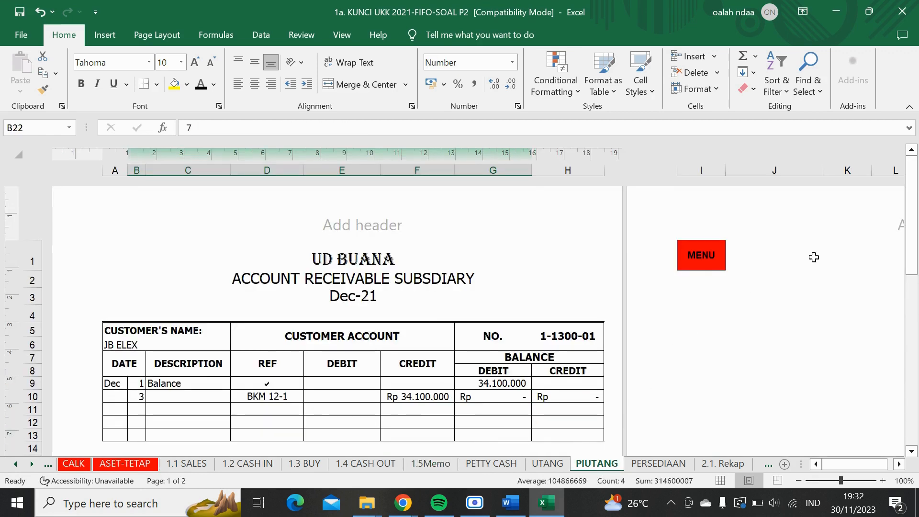
pyautogui.moveTo(913, 194); pyautogui.dragTo(914, 324)
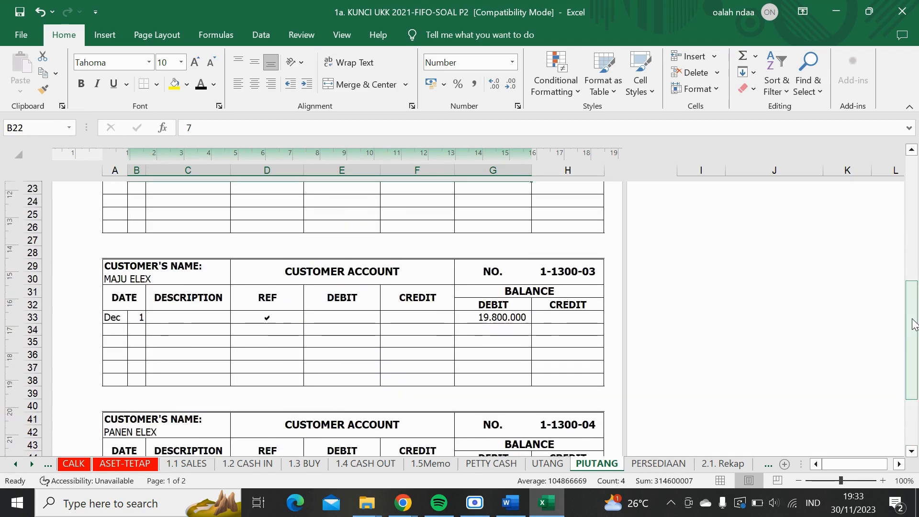
pyautogui.click(914, 324)
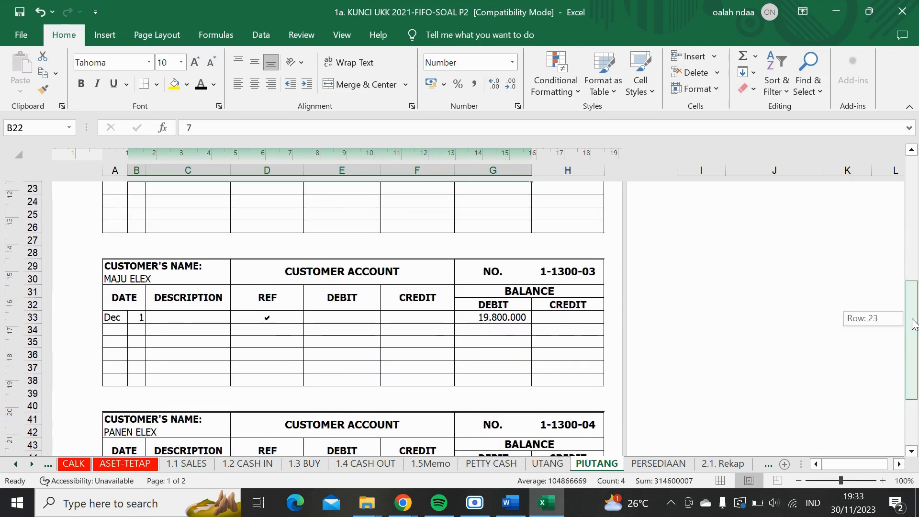
pyautogui.moveTo(914, 325); pyautogui.dragTo(917, 272)
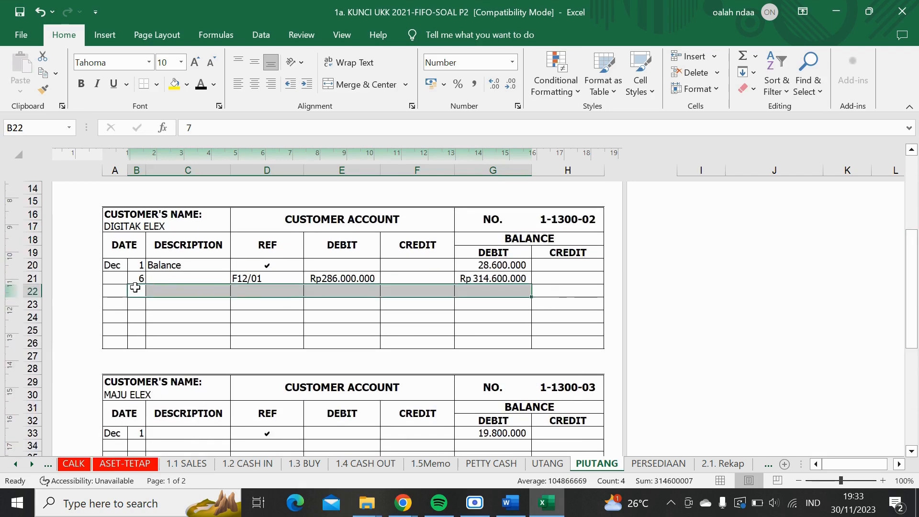
pyautogui.click(135, 289)
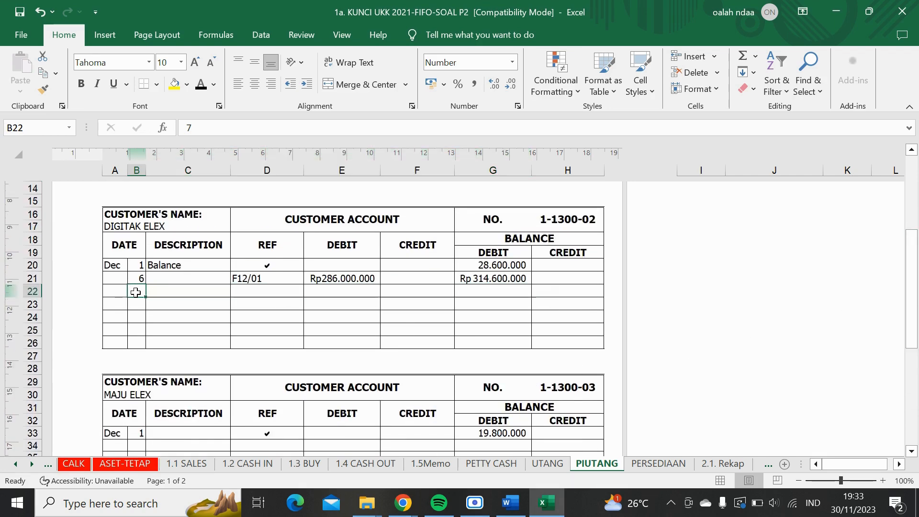
pyautogui.click(200, 84)
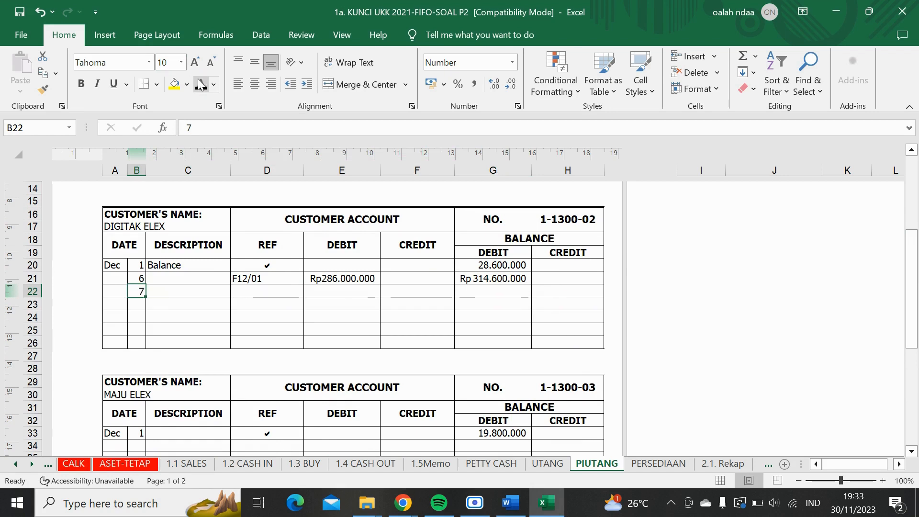
# - Set the reference NK12-1 in cell D22 of the DIGITAK ELEX account to black font
pyautogui.click(155, 296)
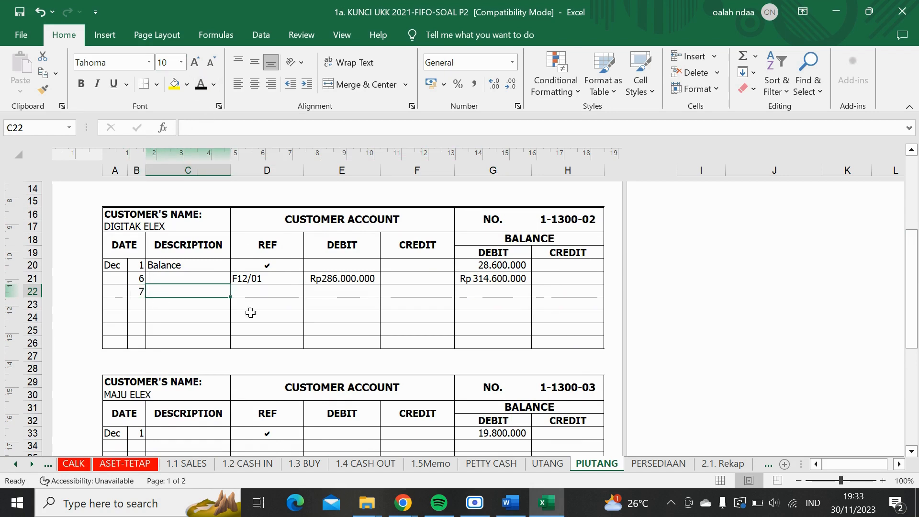
pyautogui.click(256, 294)
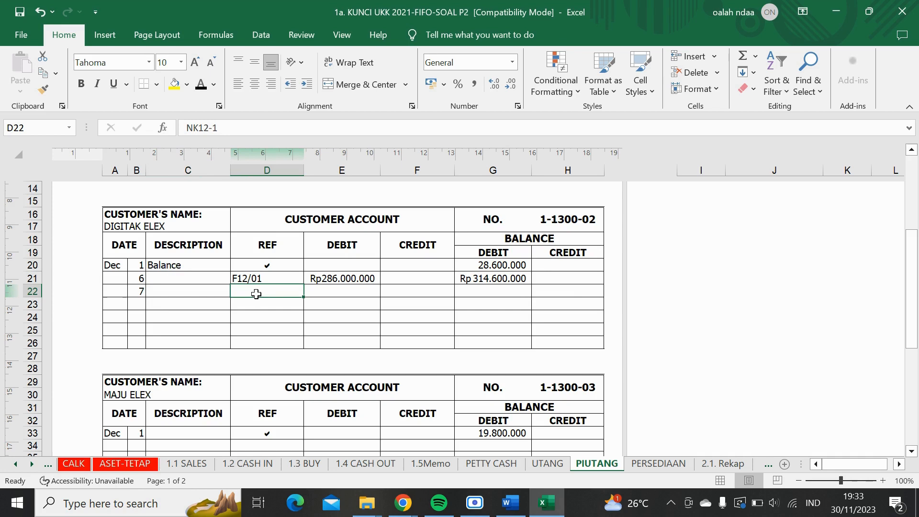
pyautogui.click(201, 87)
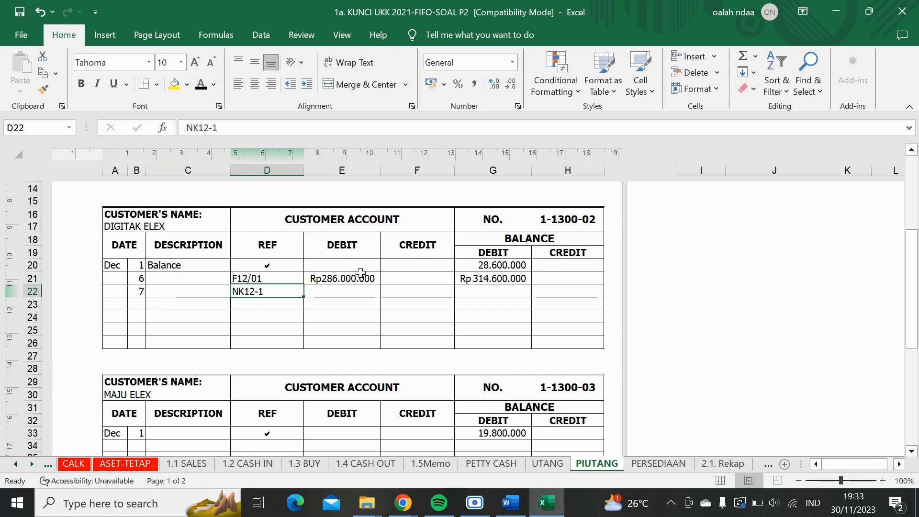
# - Set the debit, credit and debit-balance cells E22, F22 and G22 of the DIGITAK ELEX account to black font
pyautogui.click(347, 292)
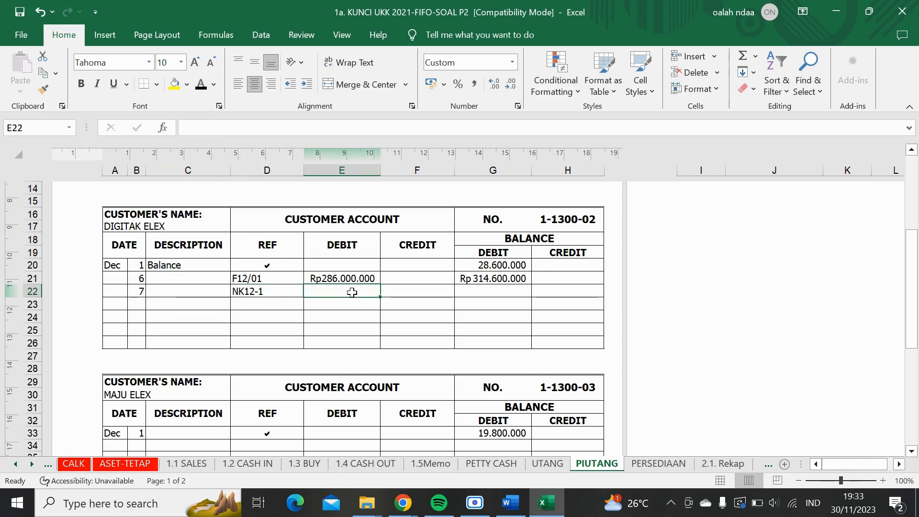
pyautogui.click(201, 86)
pyautogui.click(410, 286)
pyautogui.click(201, 84)
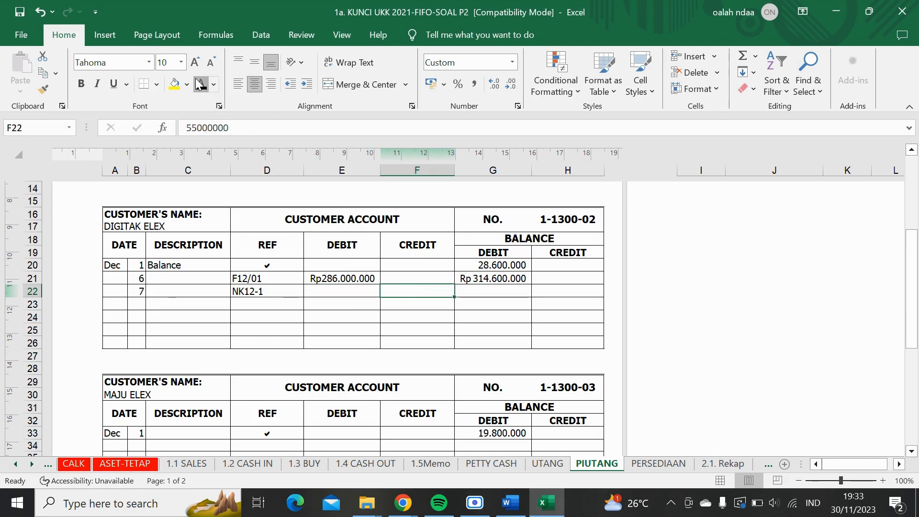
pyautogui.click(510, 294)
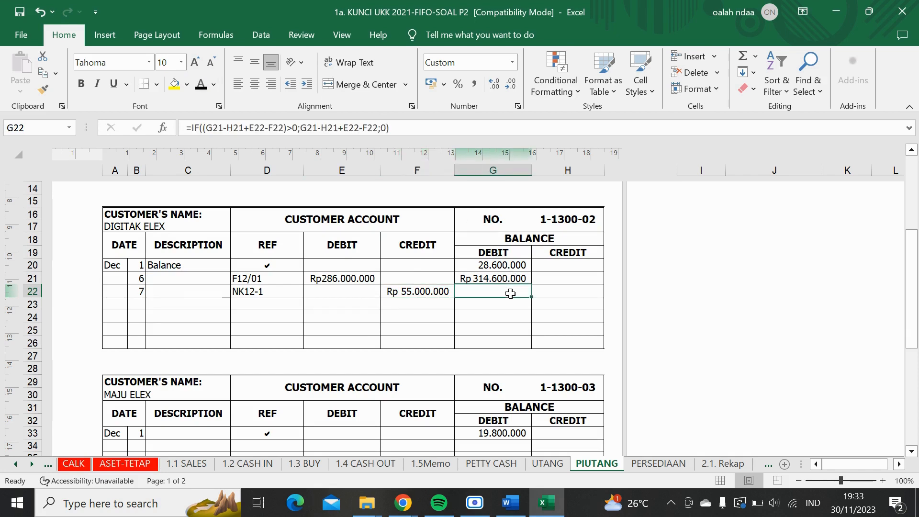
pyautogui.click(203, 88)
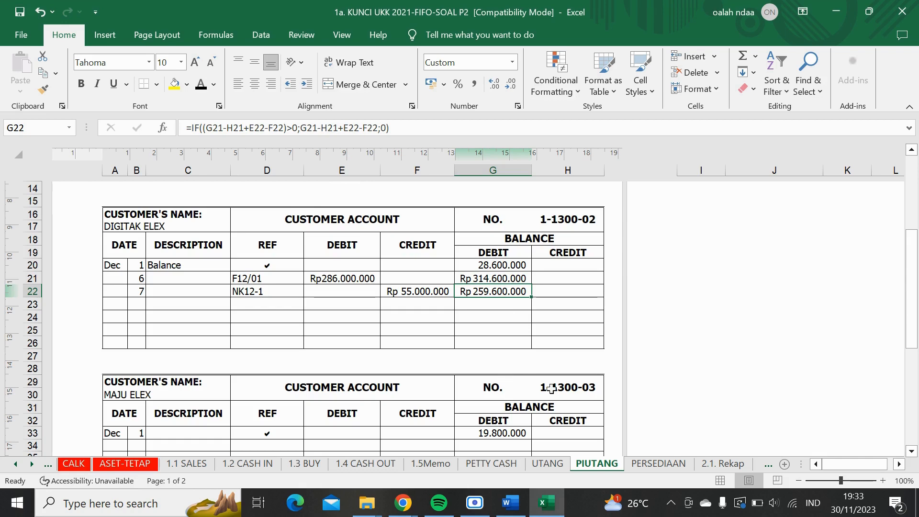
# - On the PERSEDIAAN sheet, set date 7 in C10 and document number NK12-1 in D10 of the HP PAVILION 14 card to black font
pyautogui.click(664, 464)
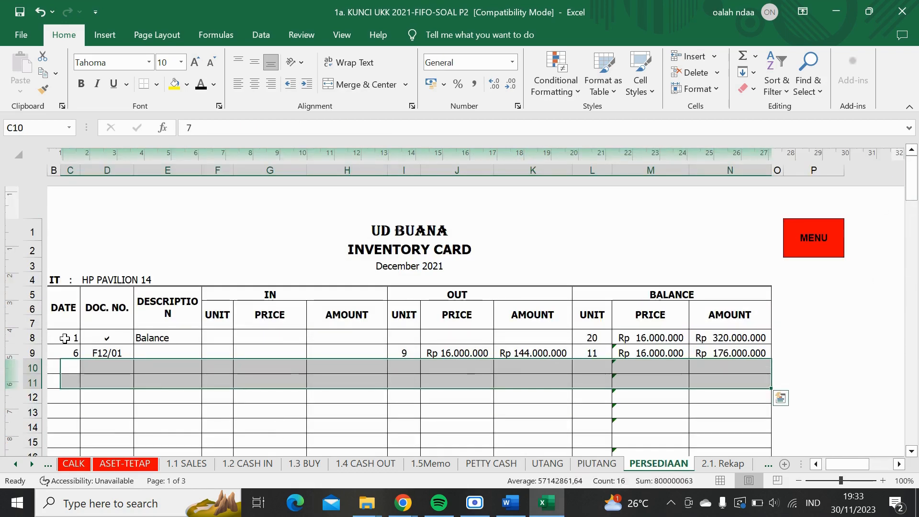
pyautogui.click(75, 365)
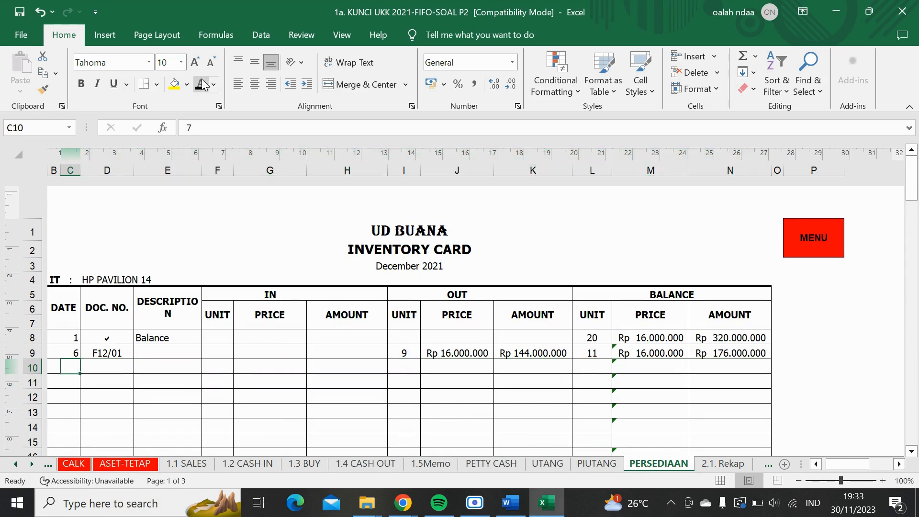
pyautogui.click(106, 370)
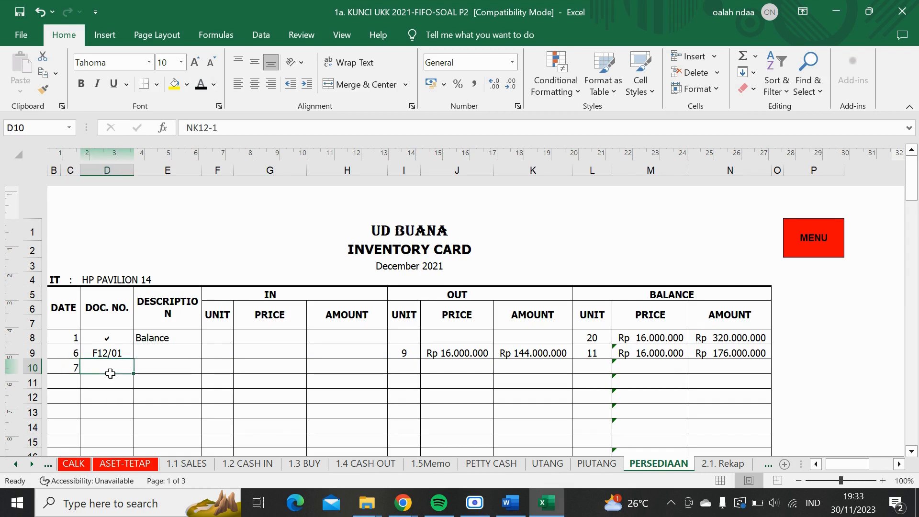
pyautogui.click(201, 82)
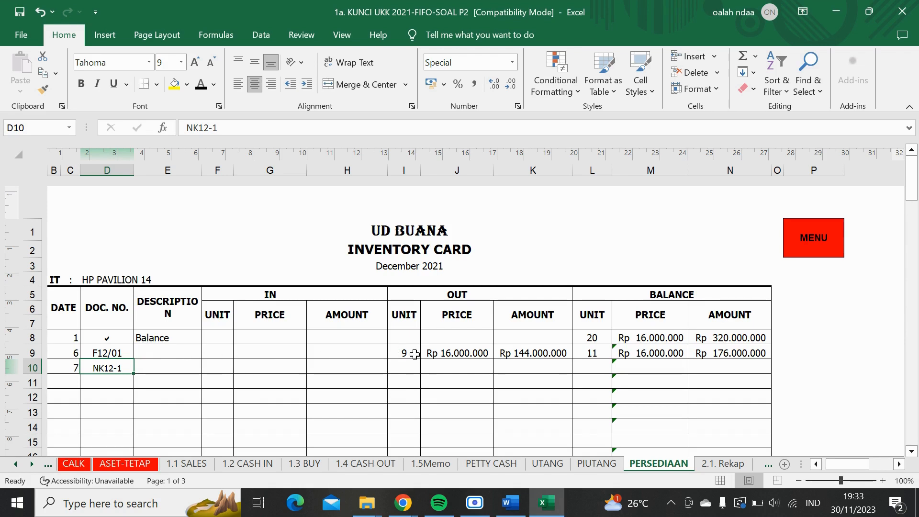
# - Set the OUT unit, price and amount in I10, J10 and K10 of the HP PAVILION 14 card to black font
pyautogui.click(402, 367)
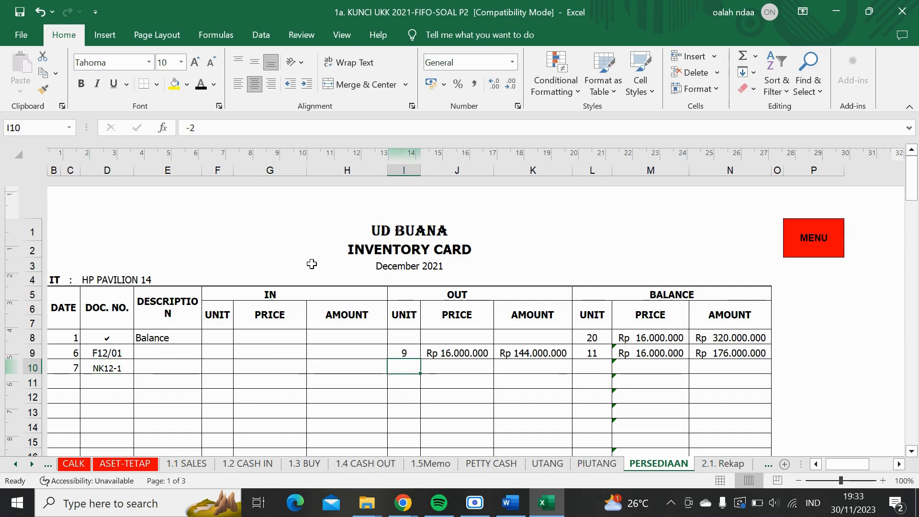
pyautogui.click(201, 84)
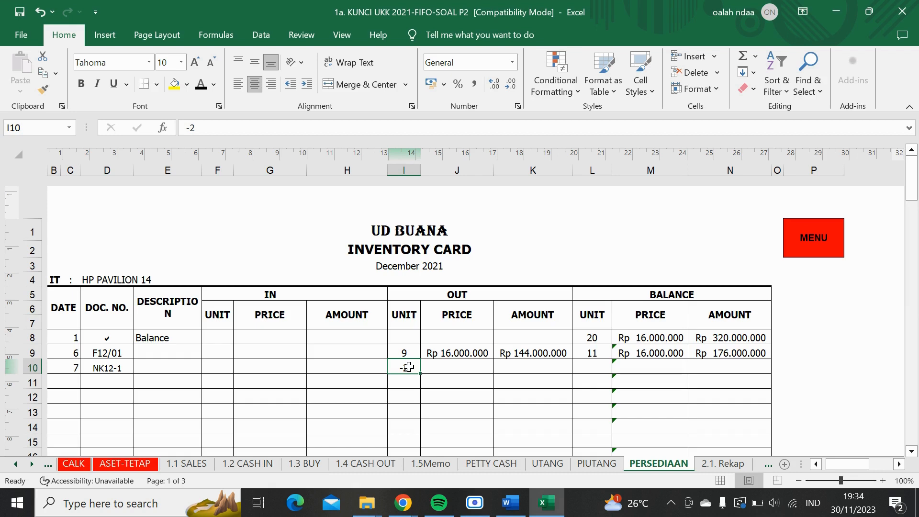
pyautogui.click(453, 368)
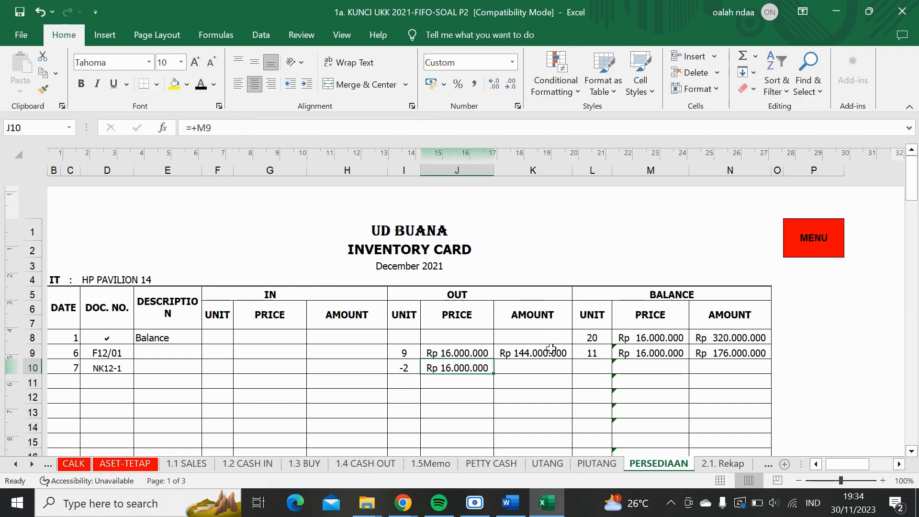
pyautogui.click(551, 365)
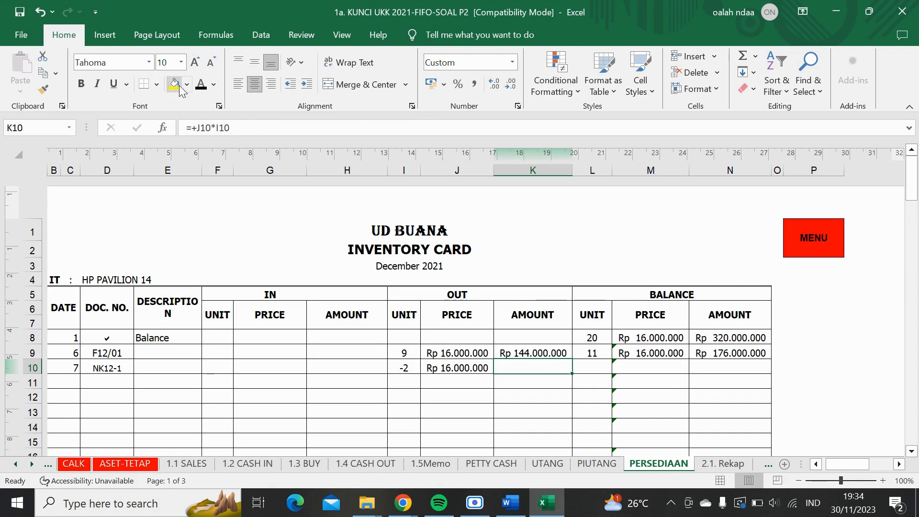
pyautogui.click(200, 86)
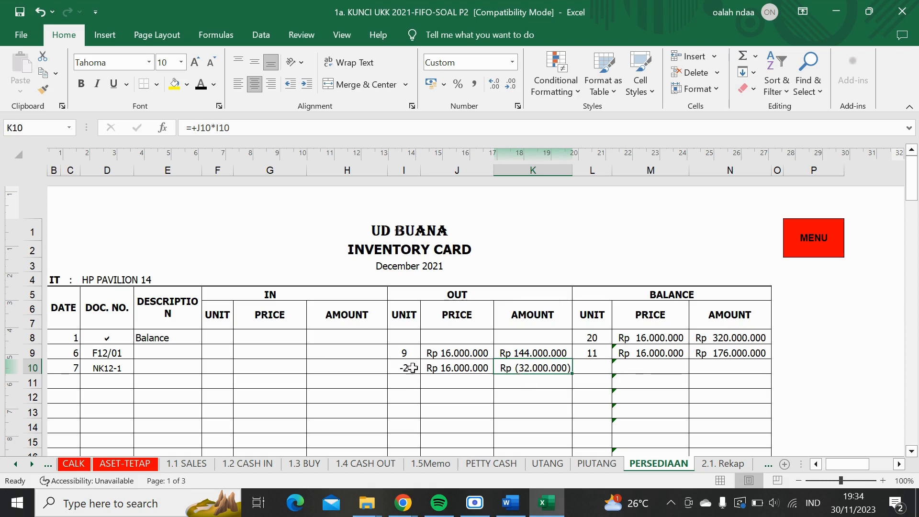
# - Set the balance unit, price and amount in L10, M10 and N10 of the HP PAVILION 14 card to black font
pyautogui.click(591, 367)
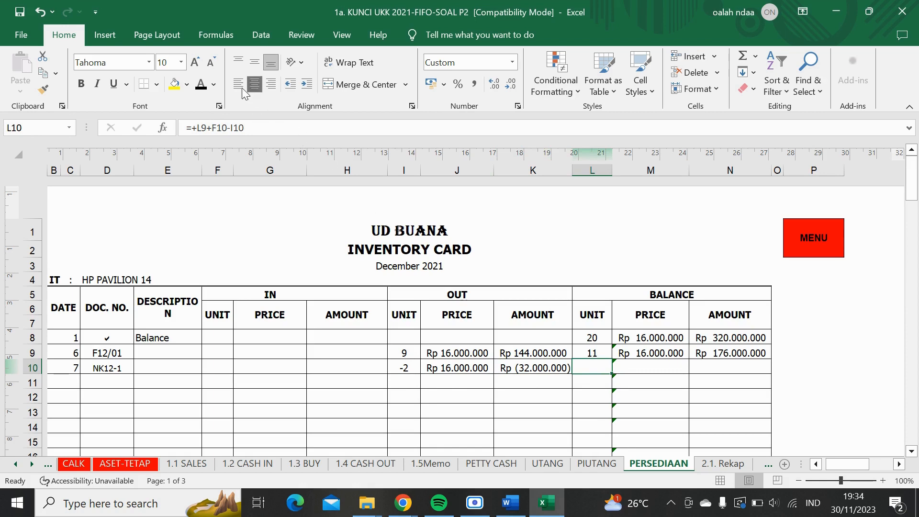
pyautogui.click(201, 85)
pyautogui.click(660, 368)
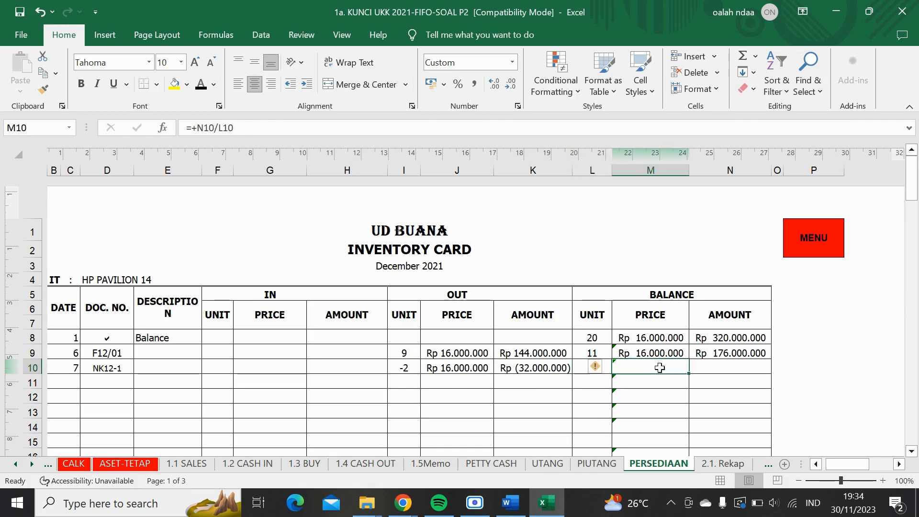
pyautogui.click(201, 85)
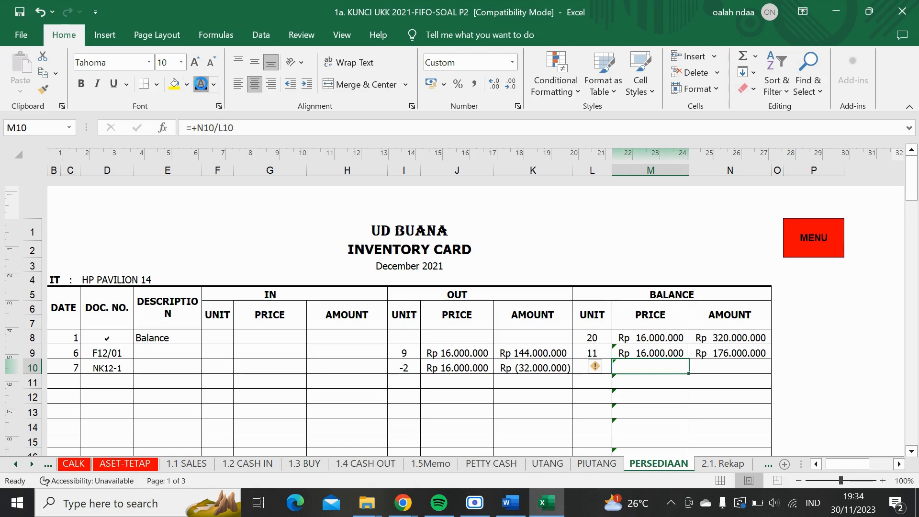
pyautogui.click(721, 365)
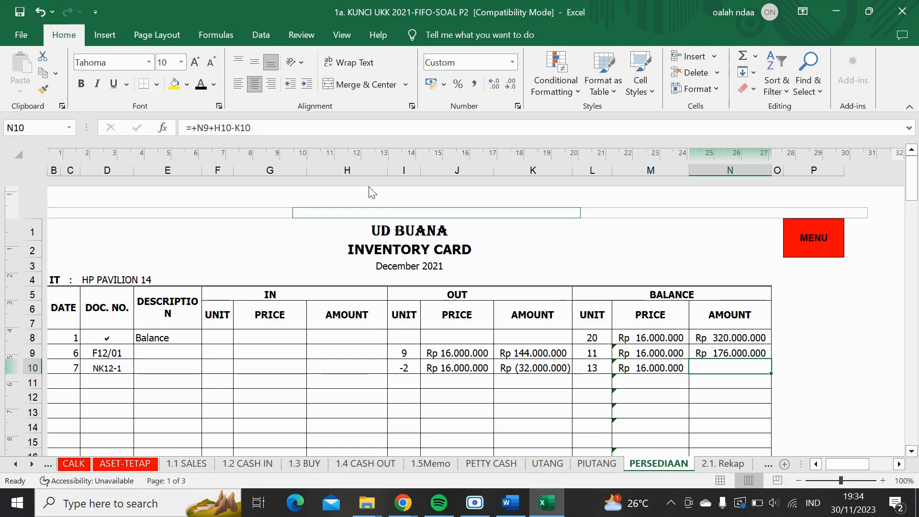
pyautogui.click(200, 85)
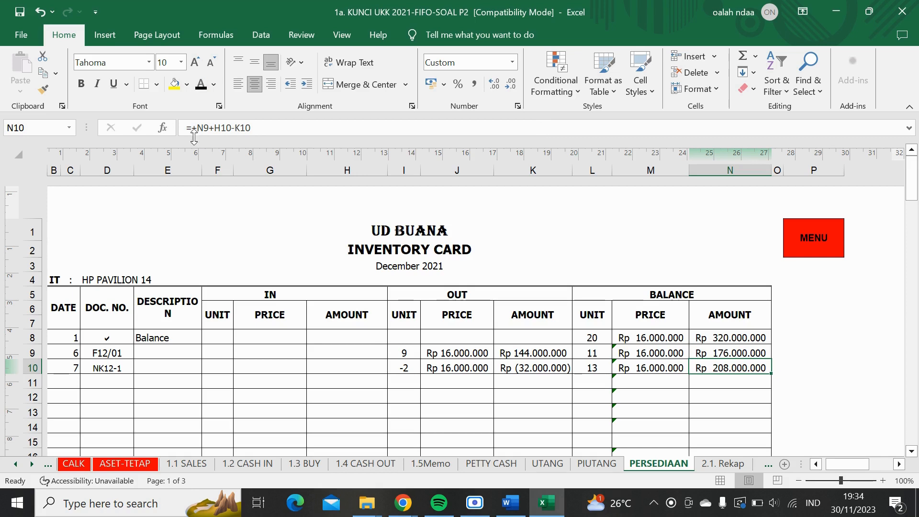
pyautogui.press('Down')
pyautogui.press('Down')
pyautogui.press('Down')
pyautogui.press('Down')
pyautogui.press('Down')
pyautogui.press('Down')
pyautogui.press('Down')
pyautogui.press('Down')
pyautogui.press('Down')
pyautogui.press('Down')
pyautogui.press('Down')
pyautogui.press('Down')
pyautogui.press('Down')
pyautogui.press('Down')
pyautogui.press('Down')
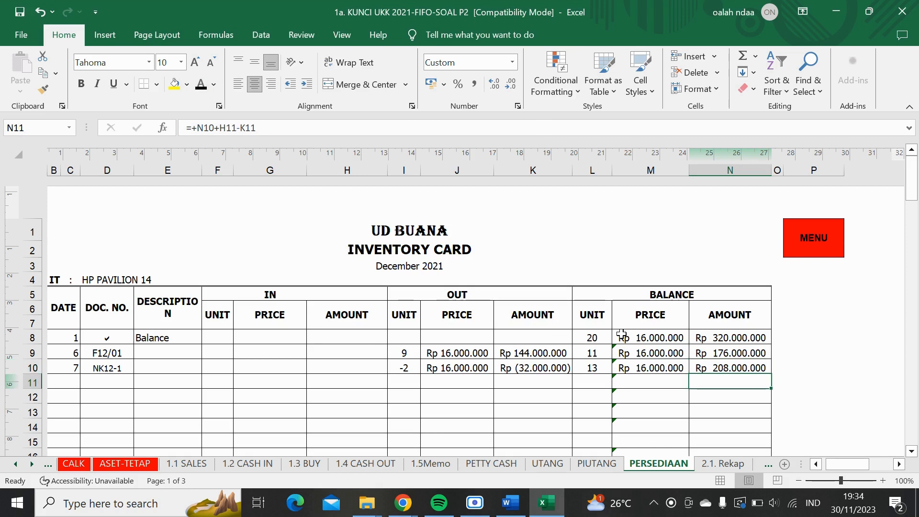
pyautogui.press('Down')
pyautogui.press('Down')
pyautogui.press('Down')
pyautogui.press('Down')
pyautogui.press('Down')
pyautogui.press('Down')
pyautogui.press('Down')
pyautogui.press('Down')
pyautogui.press('Down')
pyautogui.press('Down')
pyautogui.press('Down')
pyautogui.press('Down')
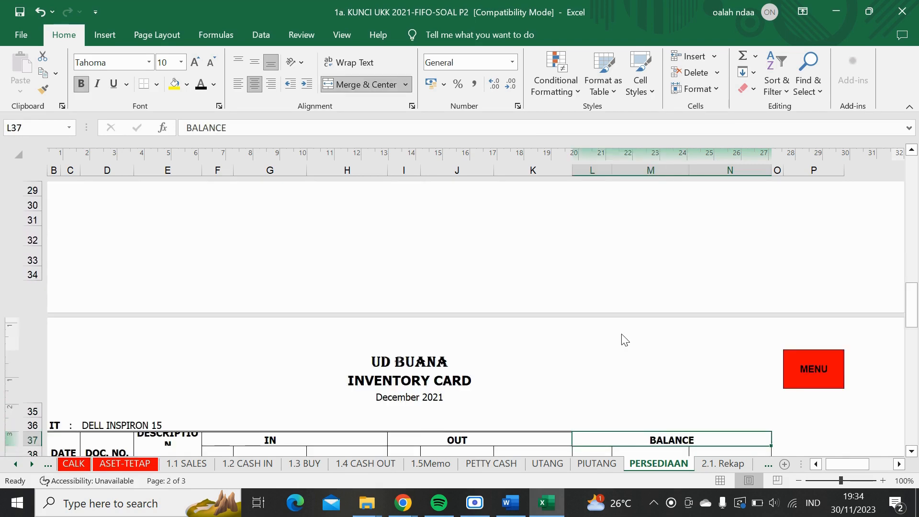
pyautogui.press('Down')
pyautogui.press('Up')
pyautogui.press('Up')
pyautogui.press('Up')
pyautogui.press('Up')
pyautogui.press('Up')
pyautogui.press('Up')
pyautogui.press('Up')
pyautogui.press('Up')
pyautogui.press('Up')
pyautogui.press('Up')
pyautogui.press('Up')
pyautogui.press('Up')
pyautogui.press('Up')
pyautogui.press('Up')
pyautogui.press('Up')
pyautogui.press('Up')
pyautogui.press('Up')
pyautogui.press('Up')
pyautogui.press('Up')
pyautogui.press('Up')
pyautogui.press('Up')
pyautogui.press('Up')
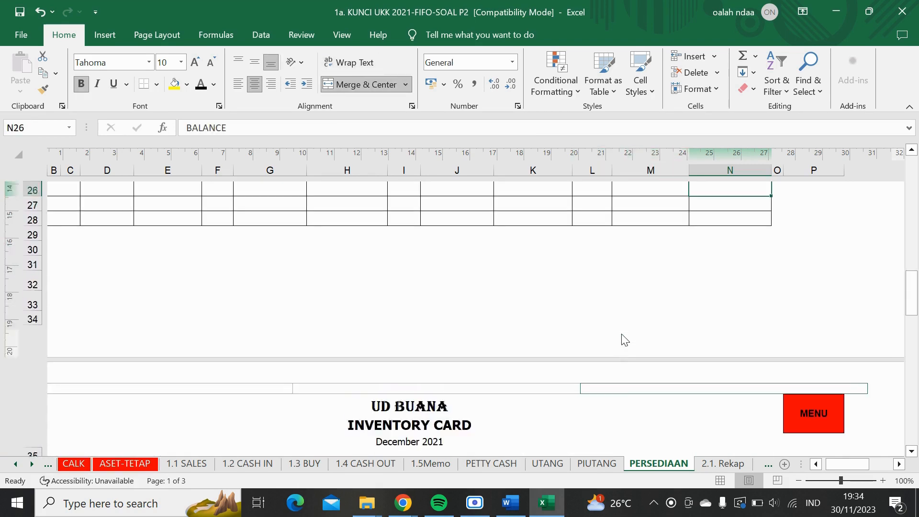
pyautogui.press('Up')
pyautogui.press('Up')
pyautogui.press('Up')
pyautogui.press('Up')
pyautogui.press('Up')
pyautogui.press('Up')
pyautogui.press('Up')
pyautogui.press('Up')
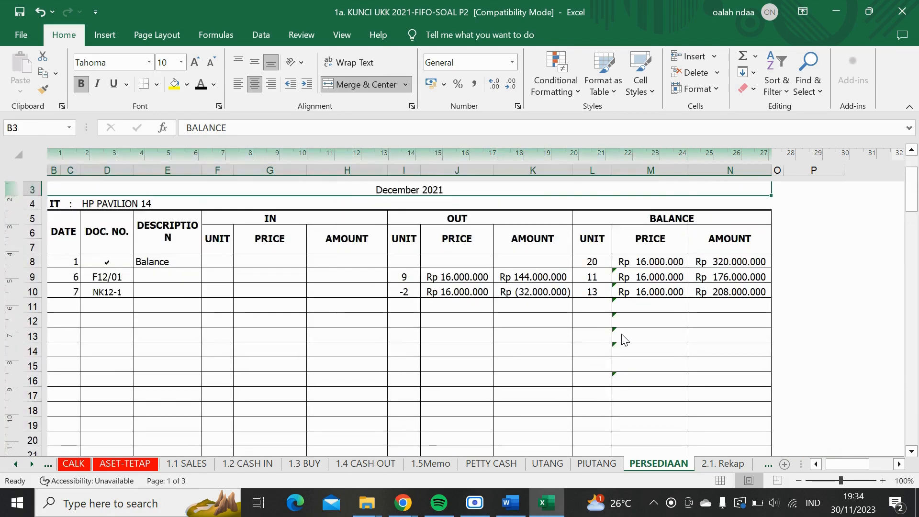
# - Set date 7 in cell C42 of the DELL INSPIRON 15 inventory card to black font
pyautogui.press('Down')
pyautogui.press('Down')
pyautogui.press('Down')
pyautogui.press('Down')
pyautogui.press('Down')
pyautogui.press('Down')
pyautogui.press('Down')
pyautogui.press('Down')
pyautogui.press('Down')
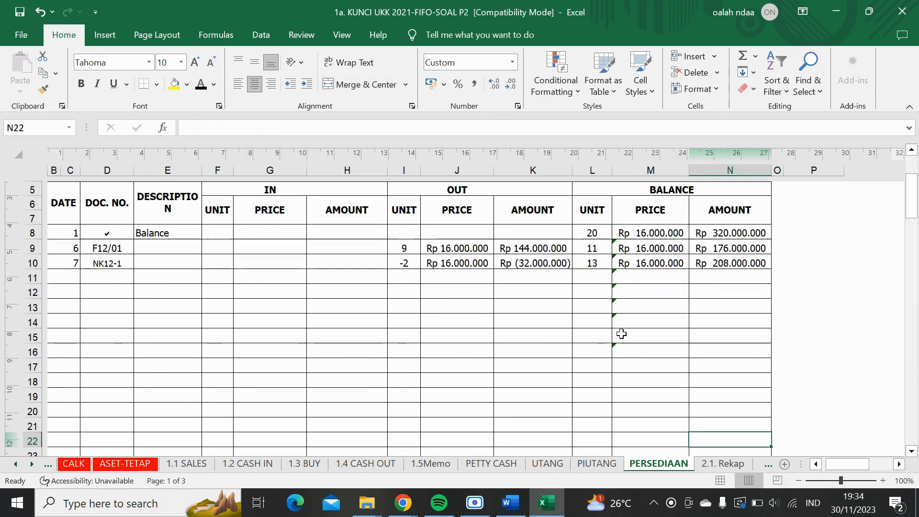
pyautogui.press('Down')
pyautogui.press('Down')
pyautogui.press('Down')
pyautogui.press('Down')
pyautogui.press('Down')
pyautogui.press('Down')
pyautogui.press('Down')
pyautogui.press('Down')
pyautogui.press('Down')
pyautogui.press('Down')
pyautogui.press('Down')
pyautogui.press('Down')
pyautogui.press('Down')
pyautogui.press('Down')
pyautogui.press('Down')
pyautogui.press('Down')
pyautogui.press('Down')
pyautogui.press('Down')
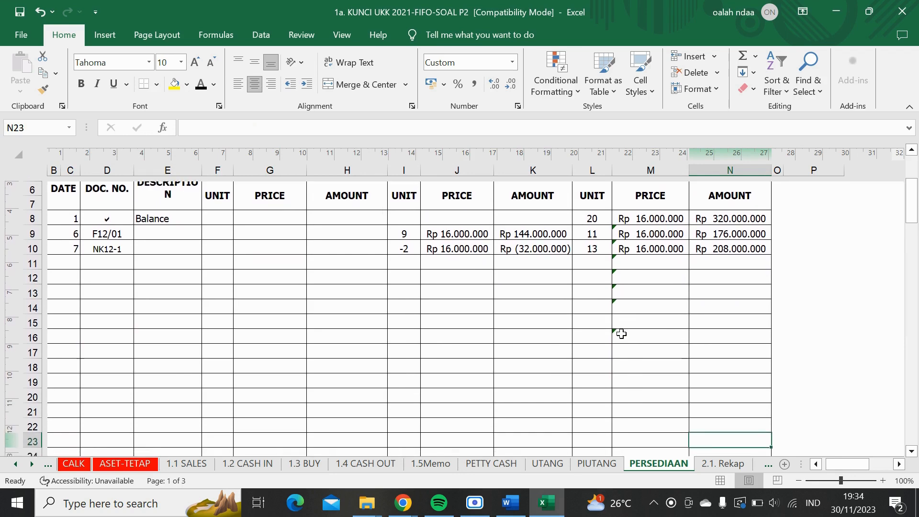
pyautogui.press('Down')
pyautogui.press('Down')
pyautogui.press('Down')
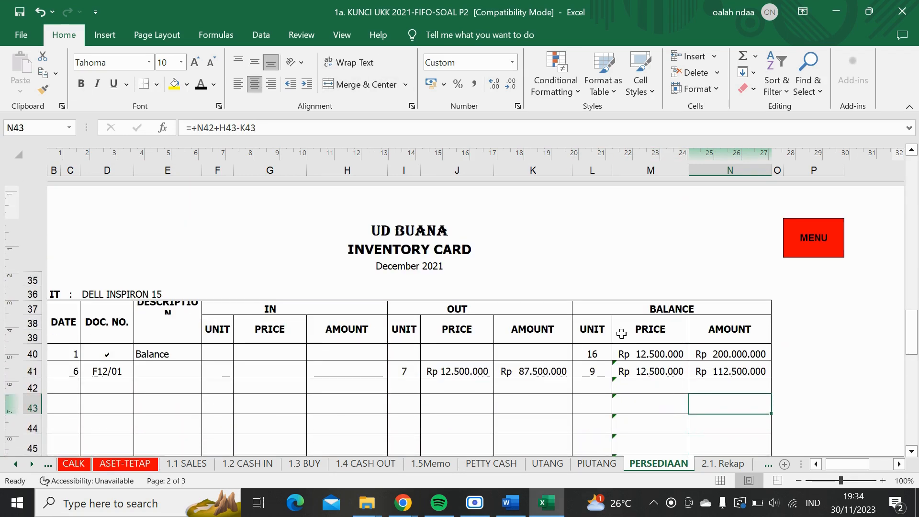
pyautogui.click(70, 385)
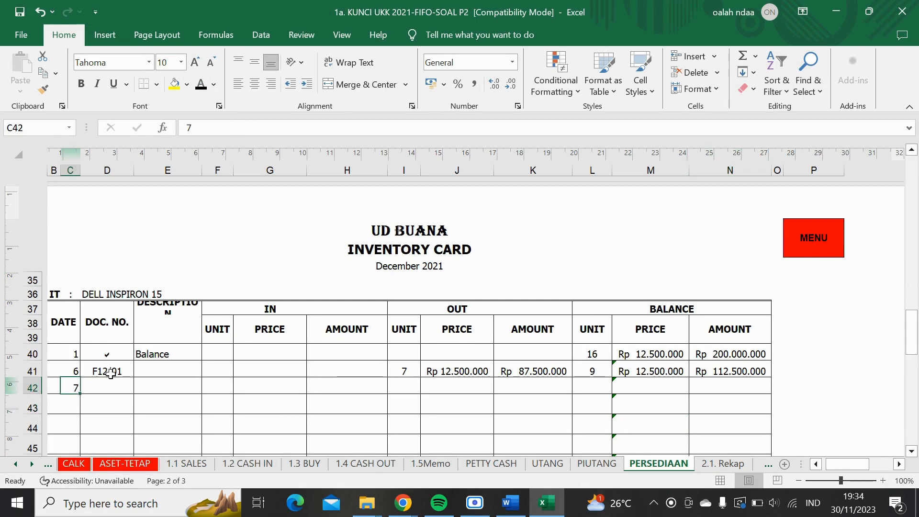
# - Set document number NK12-1 in cell D42 of the DELL INSPIRON 15 inventory card to black font
pyautogui.click(108, 385)
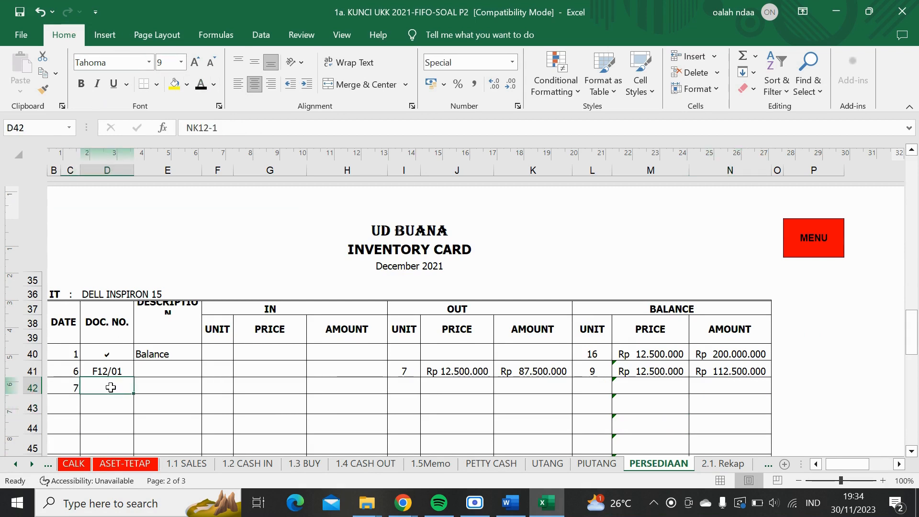
pyautogui.click(201, 85)
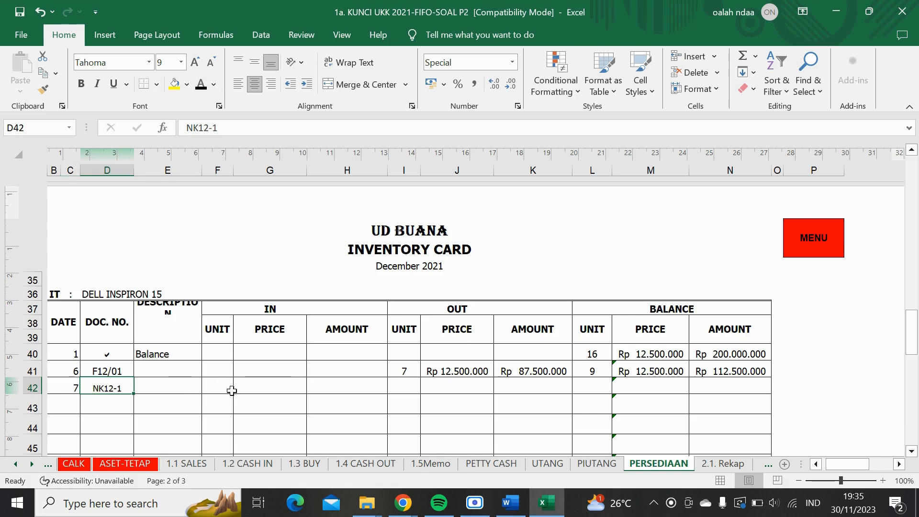
pyautogui.click(219, 379)
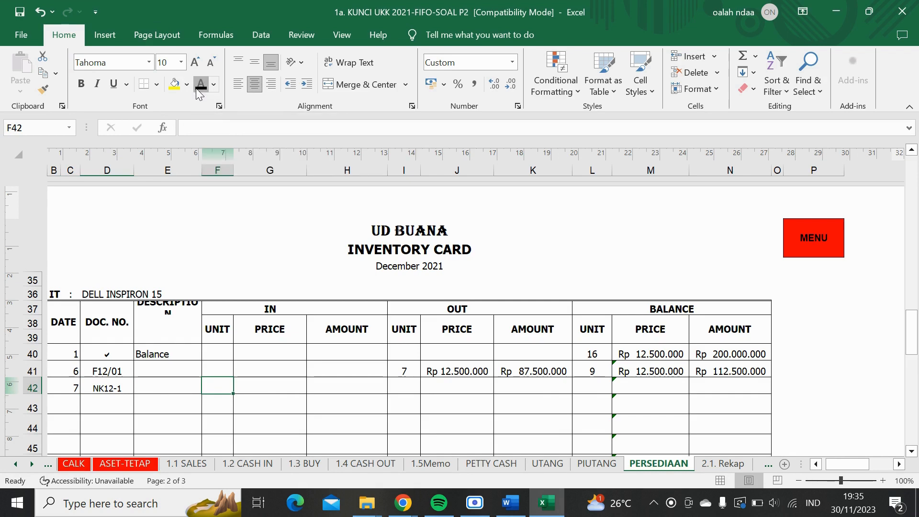
# - Set the OUT unit, price and amount in I42, J42 and K42 of the DELL INSPIRON 15 card to black font
pyautogui.click(406, 385)
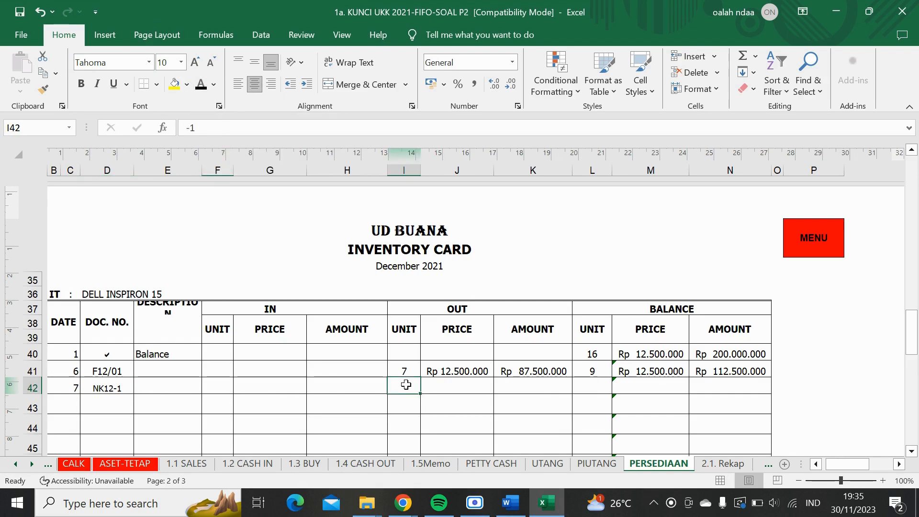
pyautogui.click(198, 93)
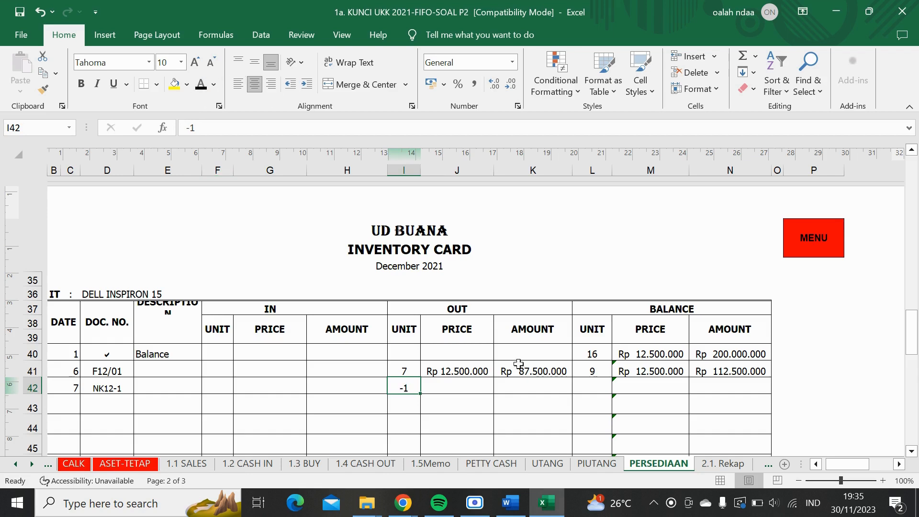
pyautogui.click(438, 383)
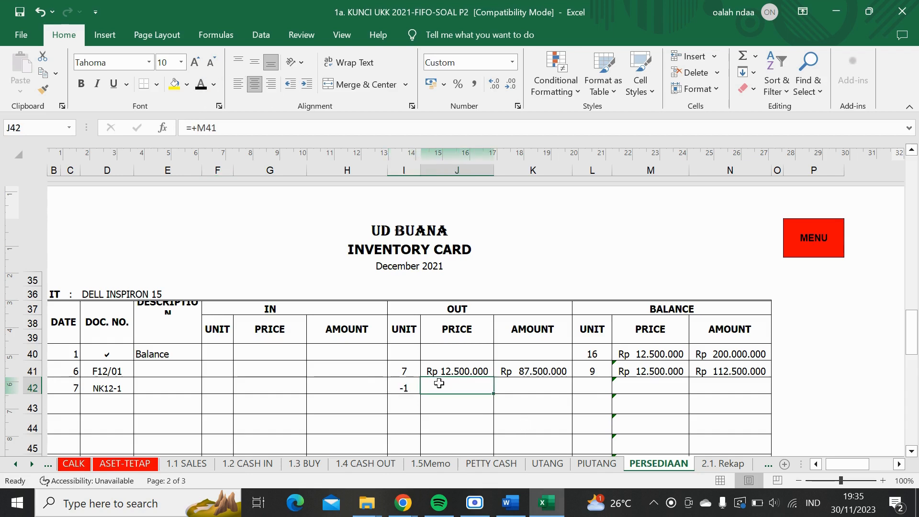
pyautogui.click(200, 85)
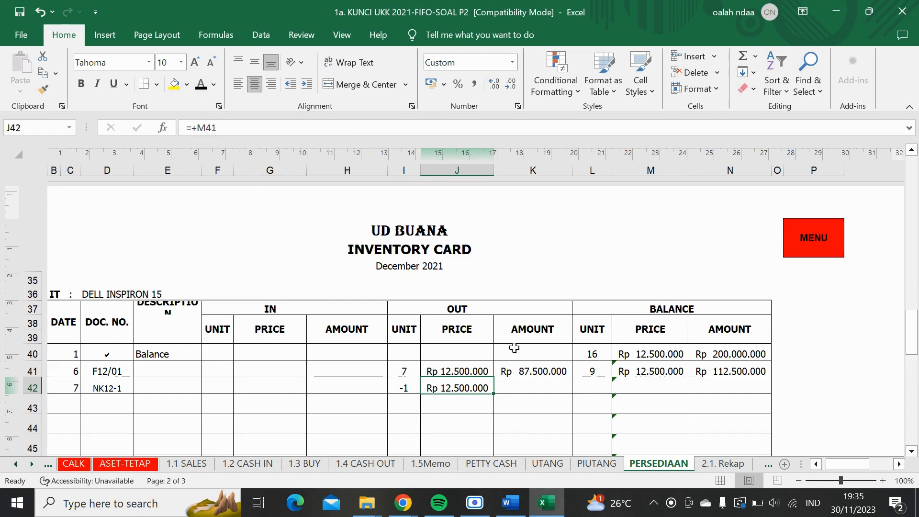
pyautogui.click(526, 388)
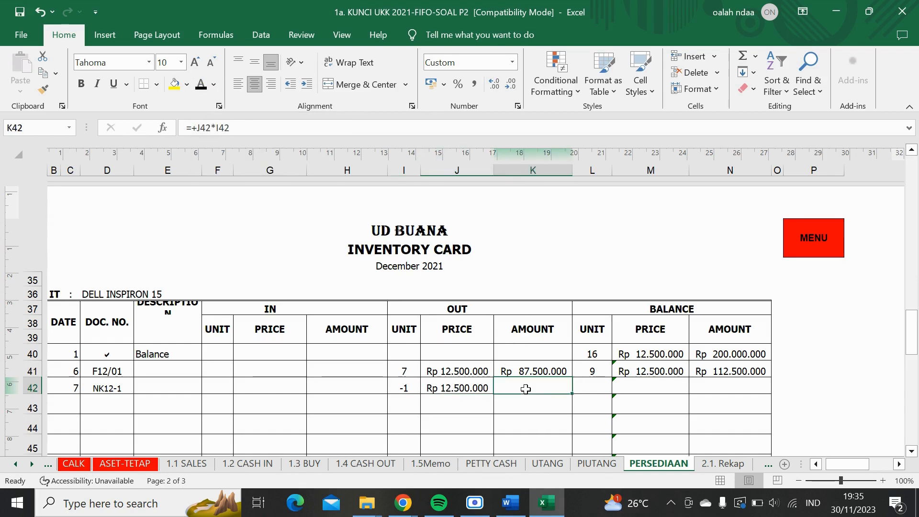
pyautogui.click(202, 86)
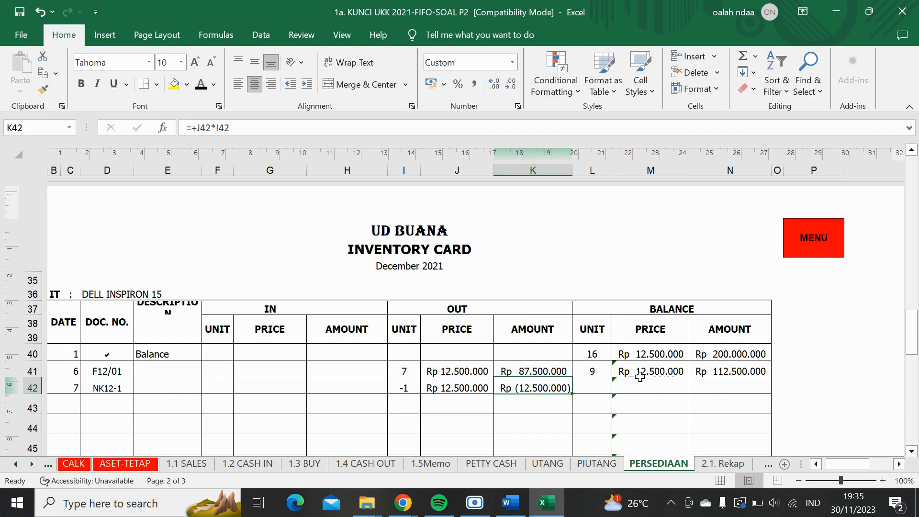
# - Set the balance unit, price and amount in L42, M42 and N42 of the DELL INSPIRON 15 card to black font
pyautogui.click(585, 391)
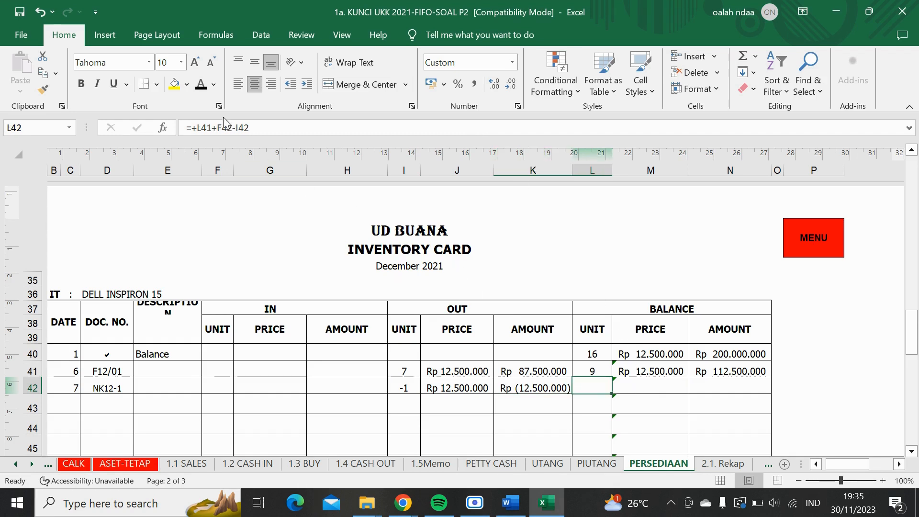
pyautogui.click(198, 87)
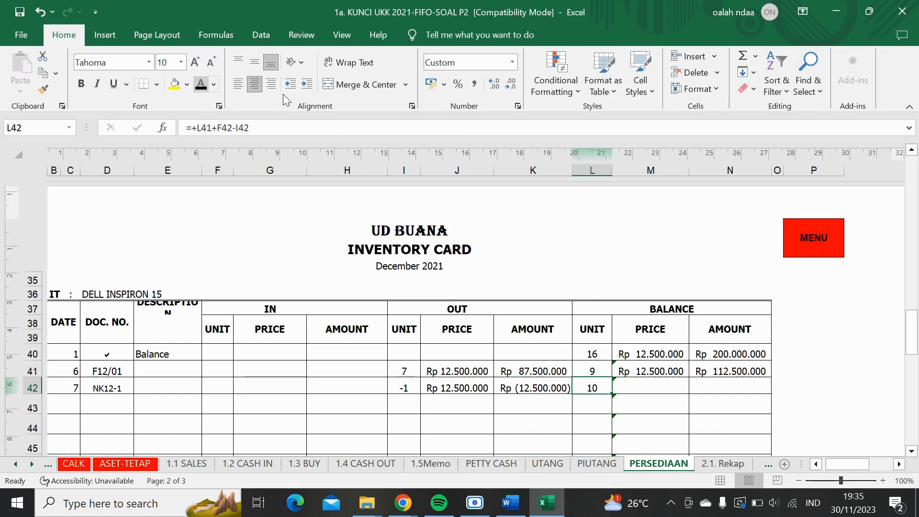
pyautogui.click(651, 390)
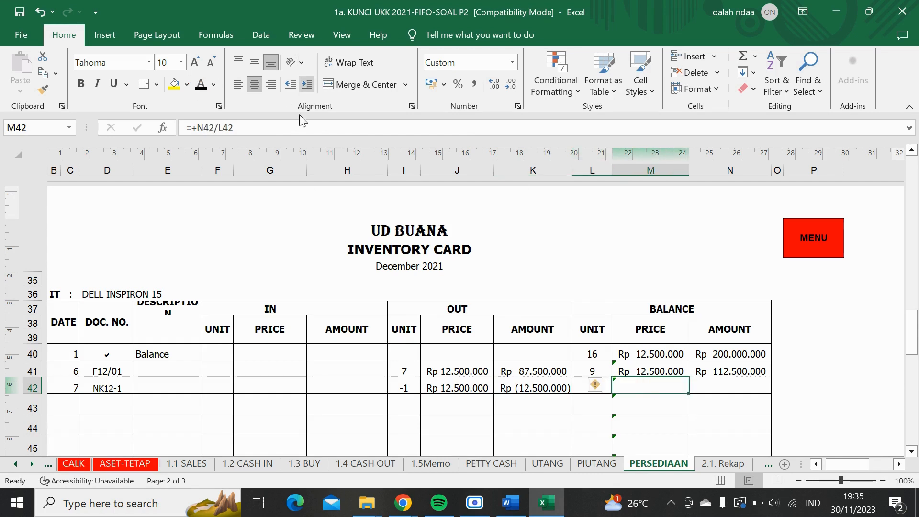
pyautogui.click(200, 85)
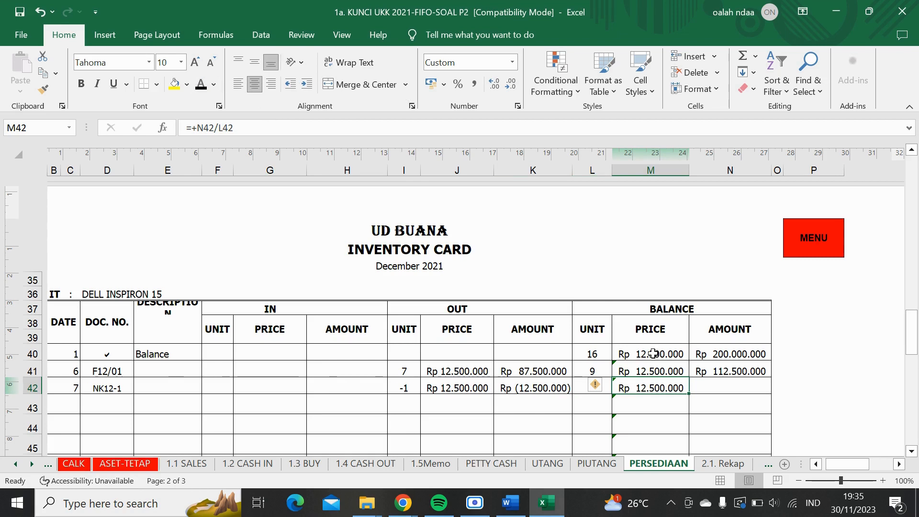
pyautogui.click(711, 388)
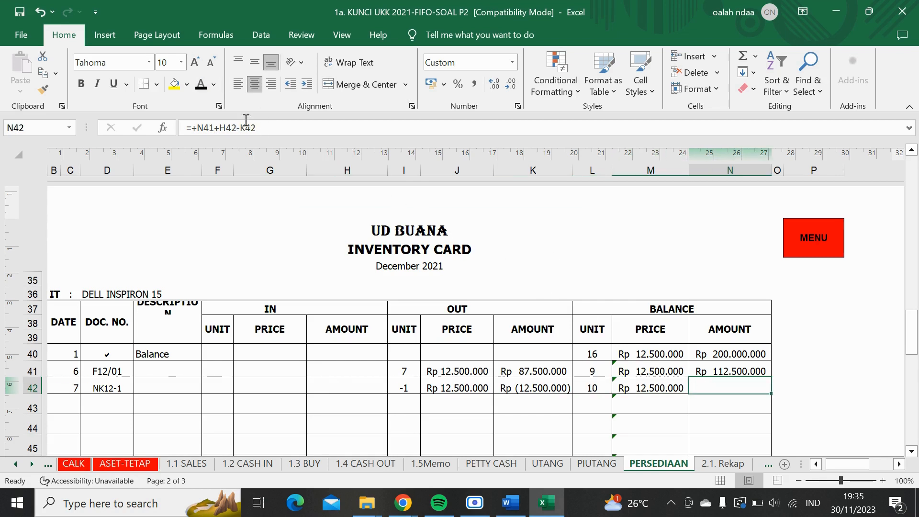
pyautogui.click(202, 84)
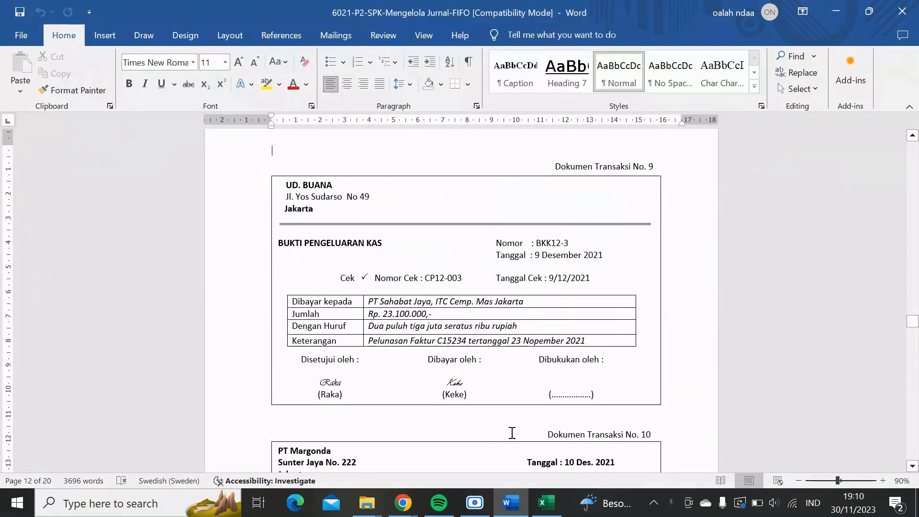
# - Go from Transaction Document No. 8 in Word to Excel's PETTY CASH sheet and set date 9 in A8 and voucher number V12-3 in B8 to black font
pyautogui.scroll(10, 511, 433)
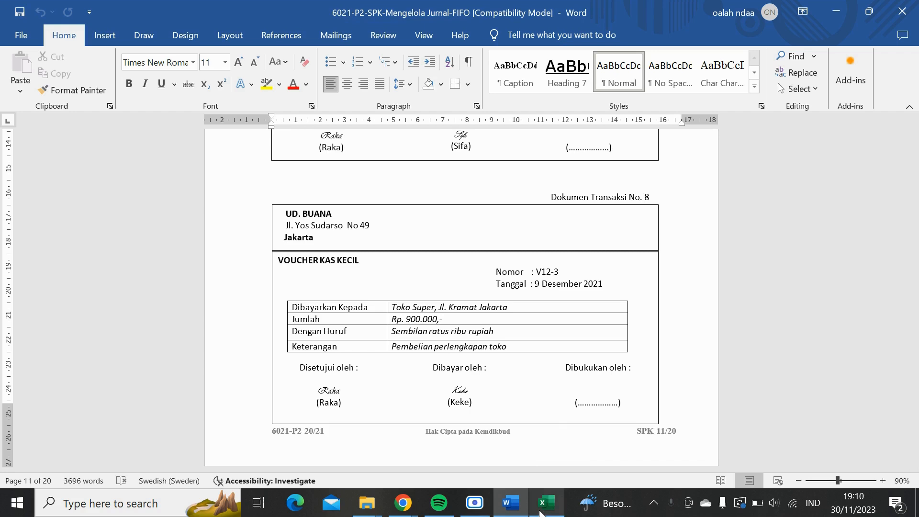
pyautogui.click(540, 510)
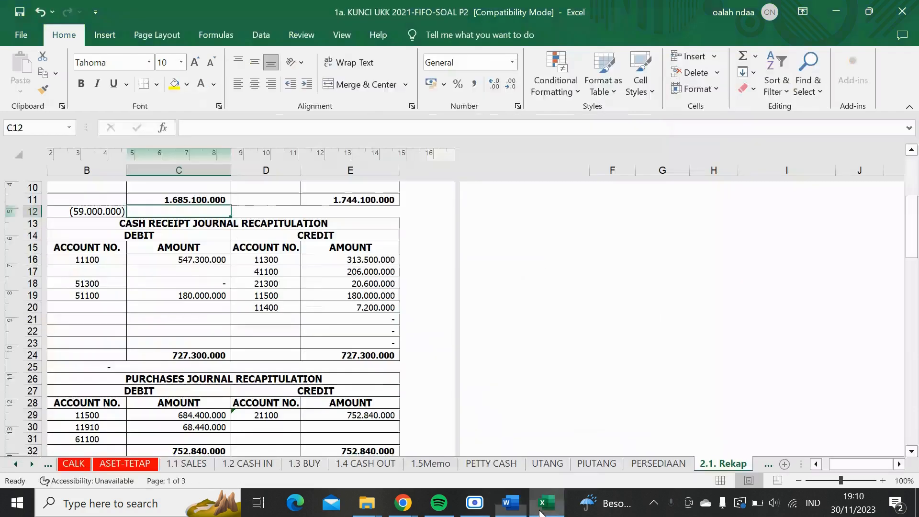
pyautogui.click(497, 463)
pyautogui.click(54, 282)
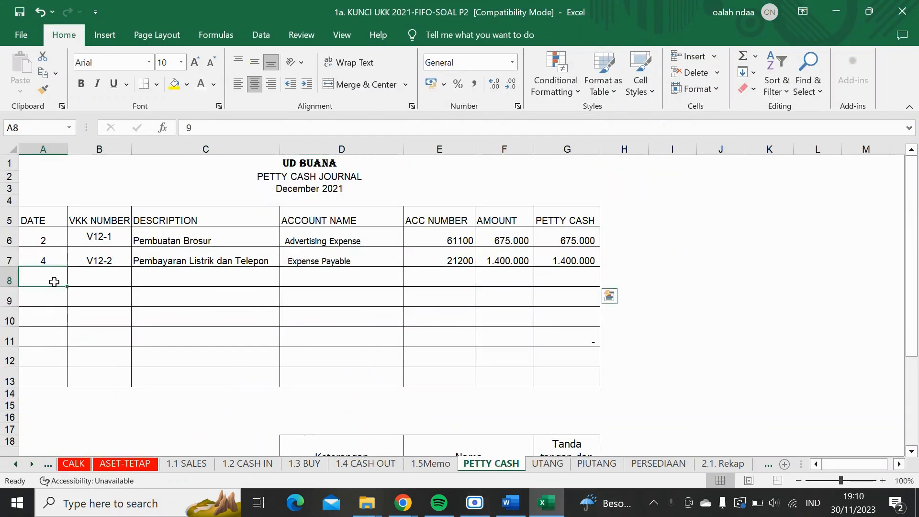
pyautogui.click(214, 83)
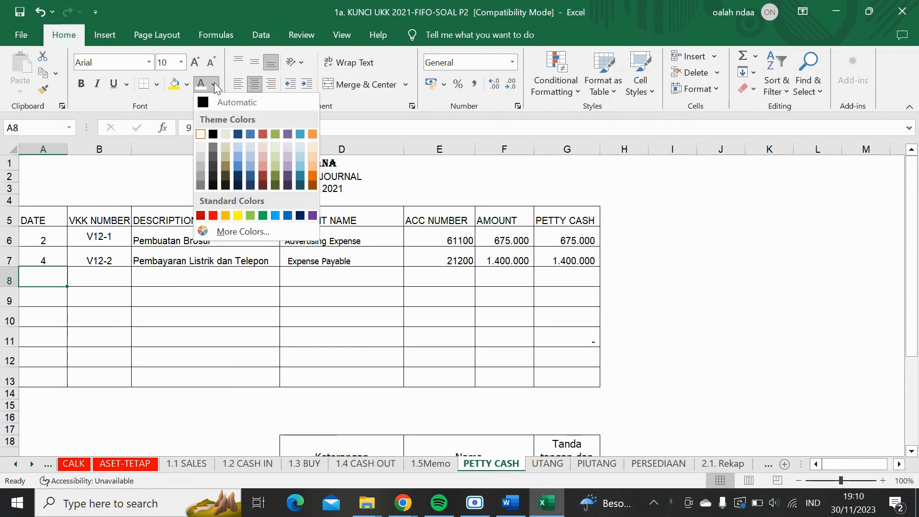
pyautogui.click(209, 132)
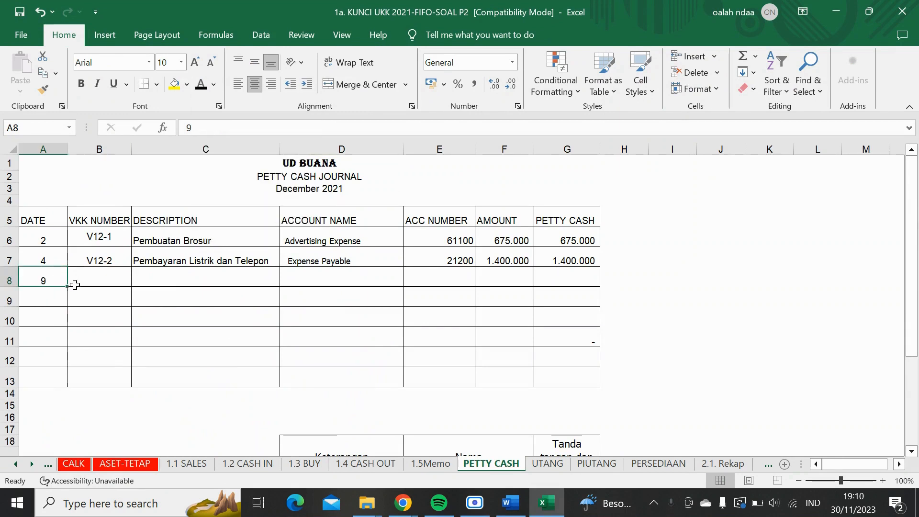
pyautogui.click(90, 275)
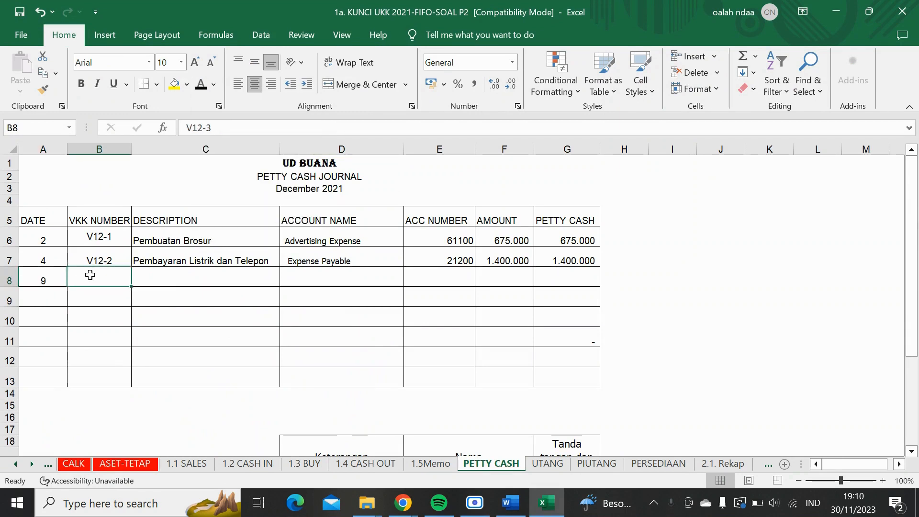
pyautogui.click(201, 85)
# - Set the description, account name and account number in C8, D8 and E8 of the petty cash journal to black font
pyautogui.click(164, 283)
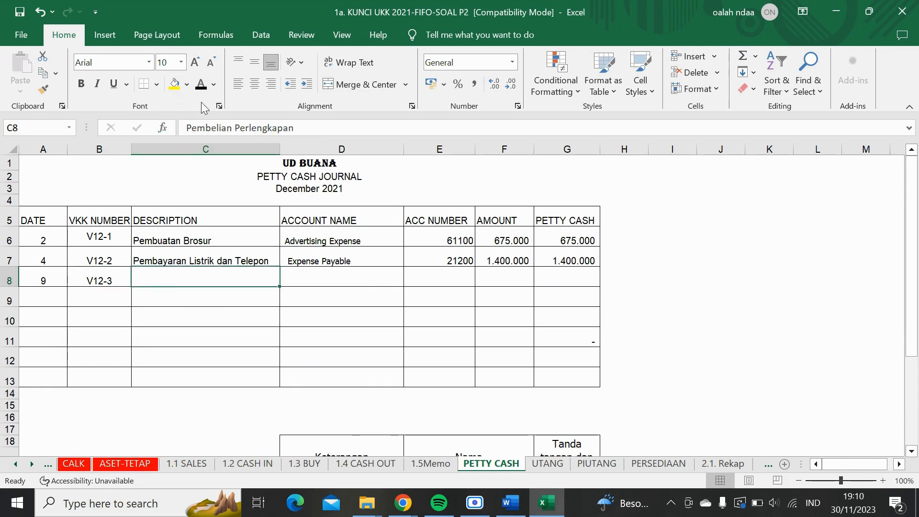
pyautogui.click(201, 85)
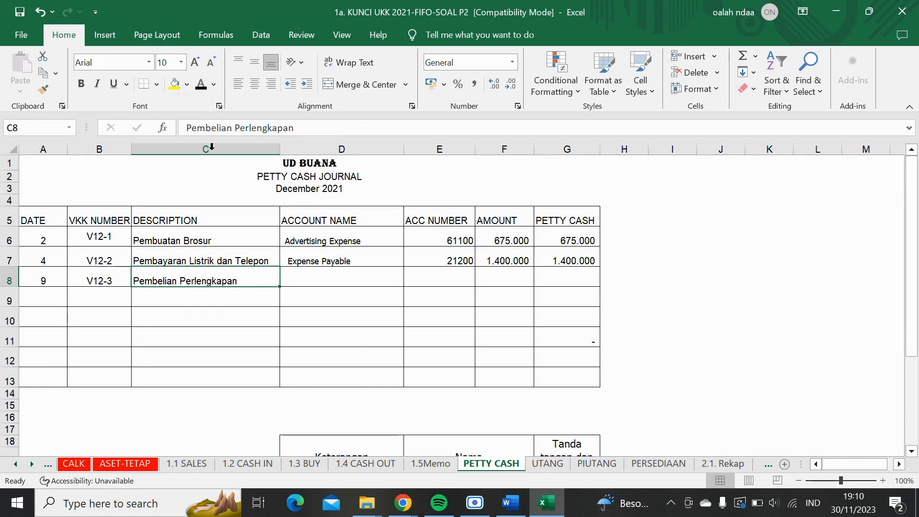
pyautogui.click(309, 282)
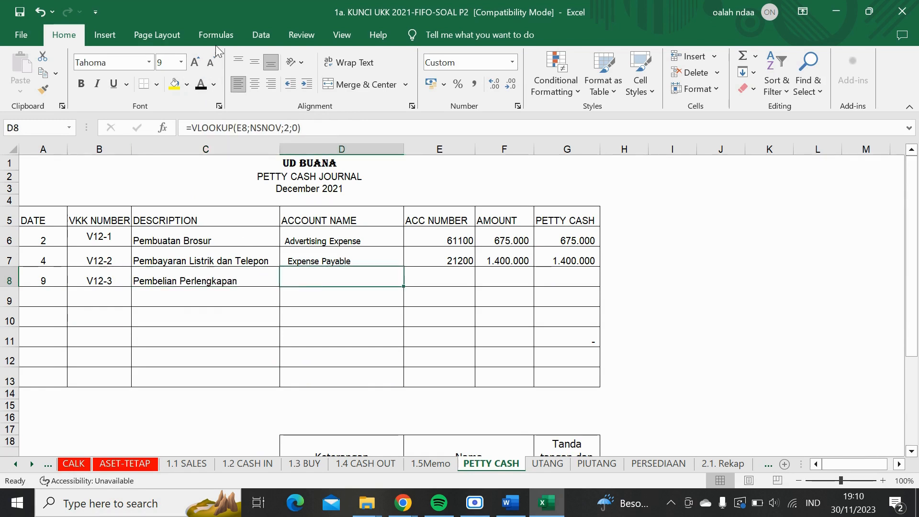
pyautogui.click(204, 89)
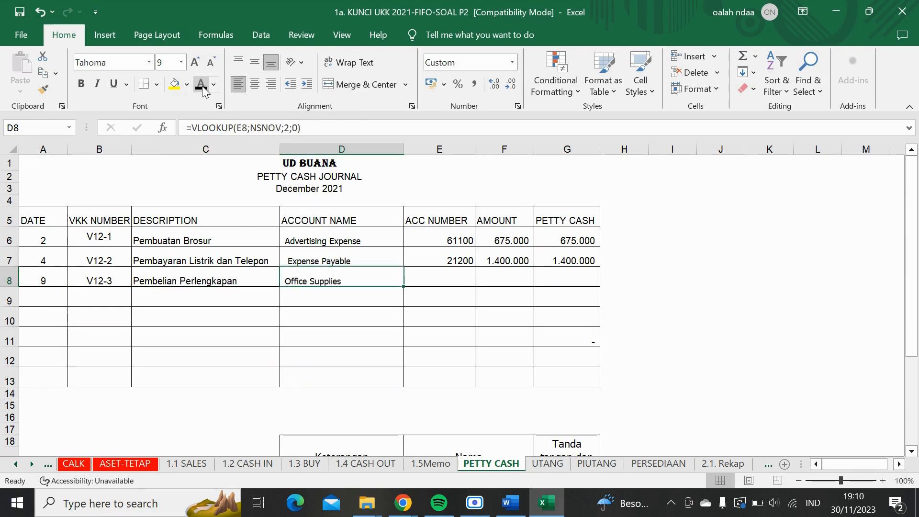
pyautogui.click(433, 283)
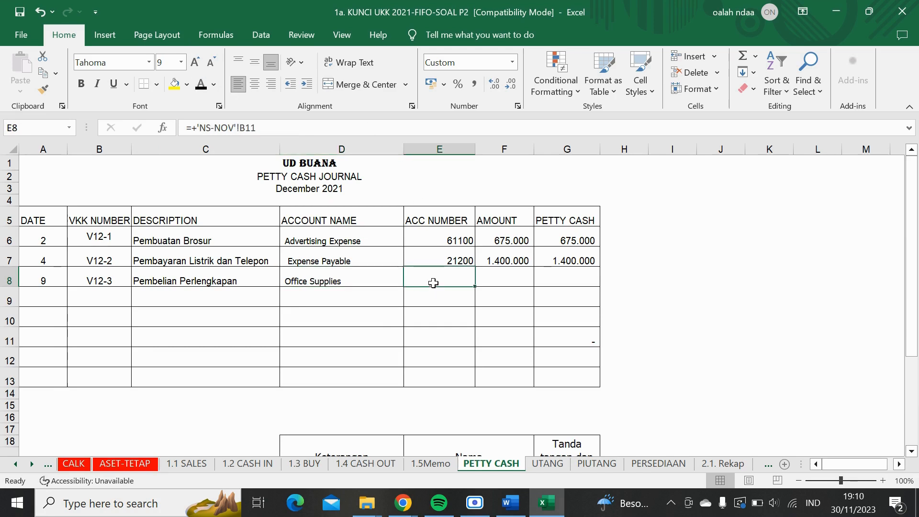
pyautogui.click(201, 88)
# - Set the amount in F8 and the petty cash value in G8 of the petty cash journal to black font
pyautogui.click(503, 286)
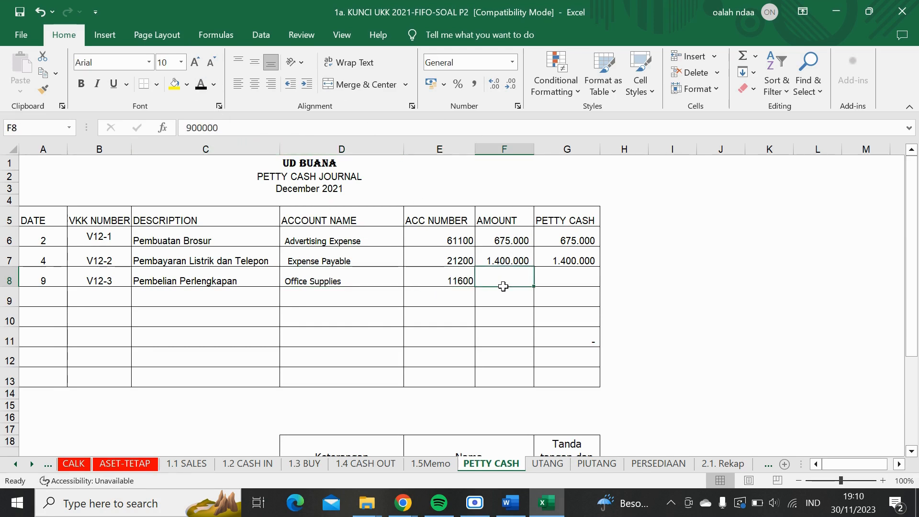
pyautogui.click(195, 87)
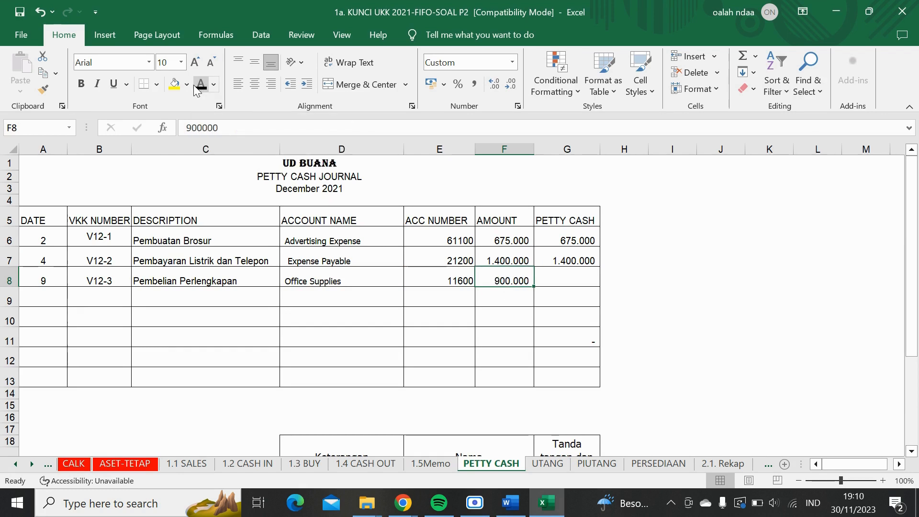
pyautogui.click(566, 276)
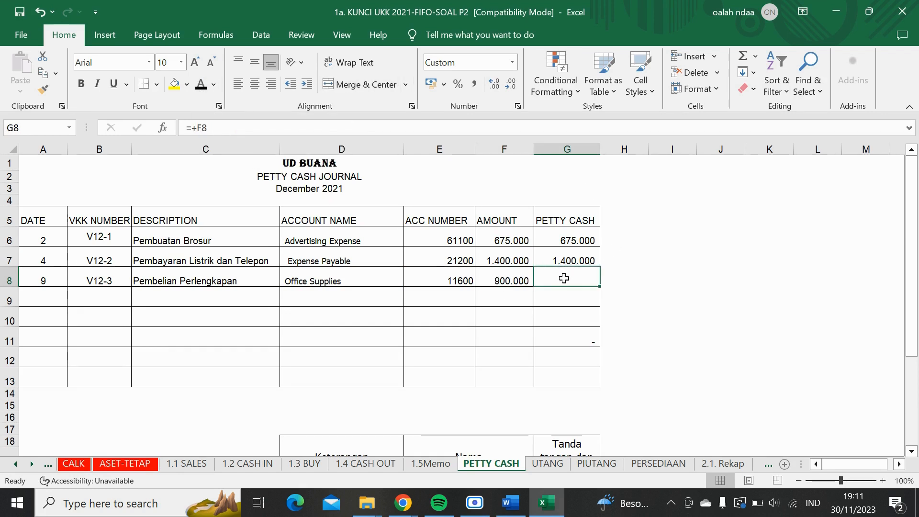
pyautogui.click(201, 86)
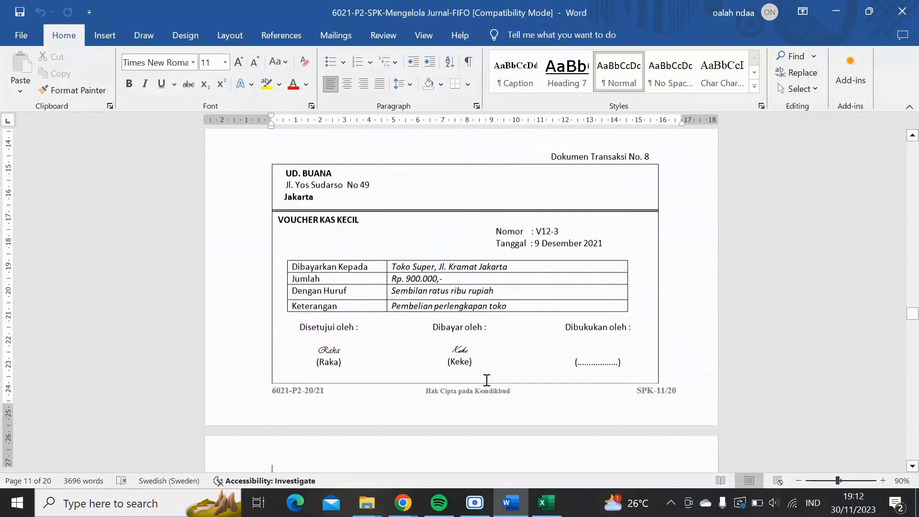
# - Review cash payment voucher BKK12-3 in Transaction Document No. 9 in Word, and return to the Excel workbook
pyautogui.scroll(-4, 486, 380)
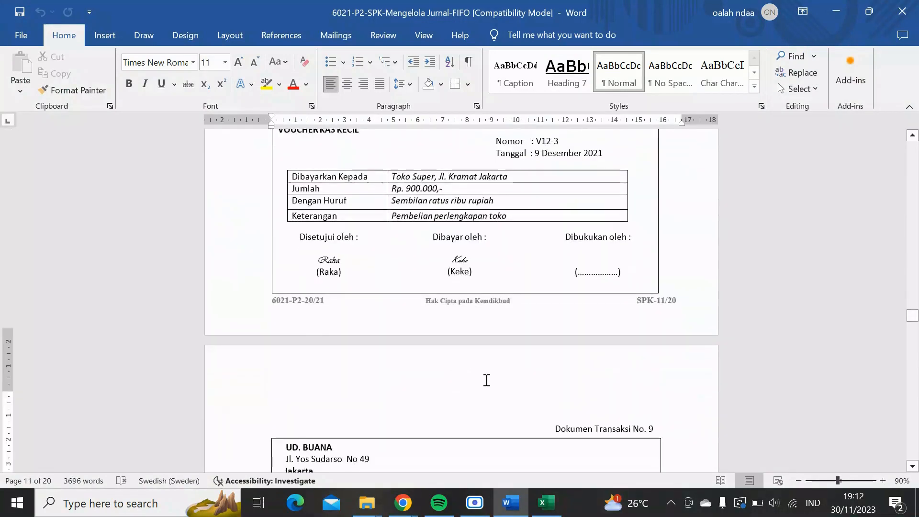
pyautogui.scroll(-5, 487, 380)
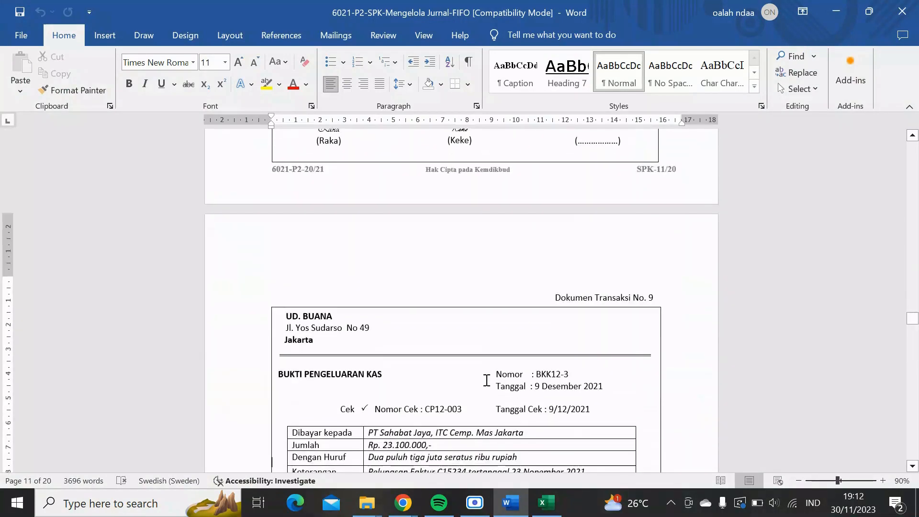
pyautogui.scroll(-3, 485, 380)
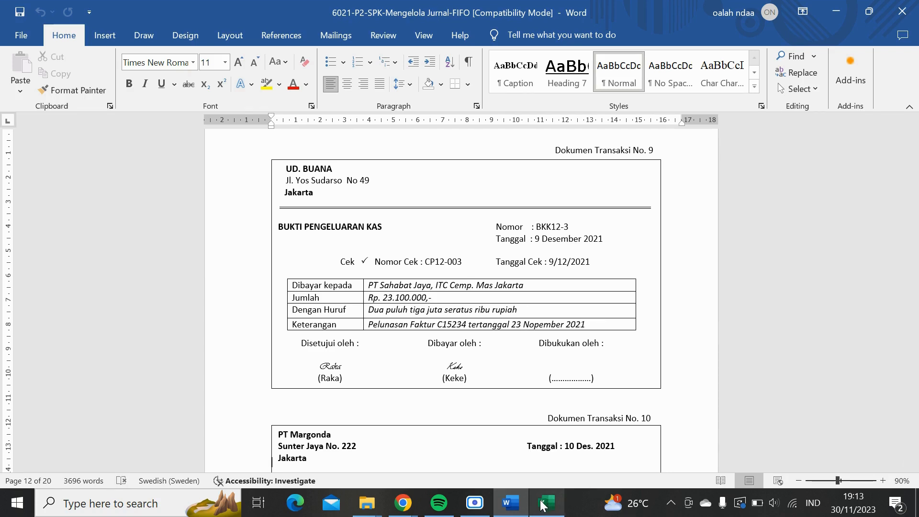
pyautogui.moveTo(542, 505)
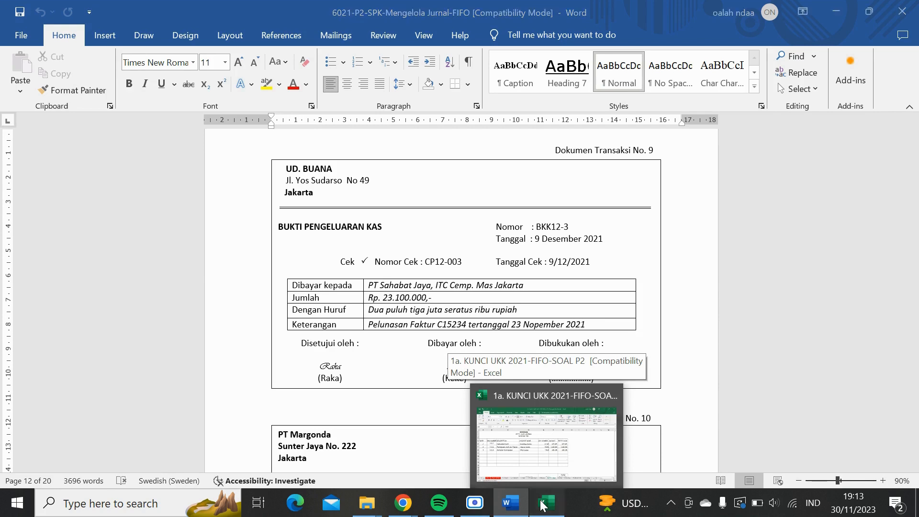
pyautogui.click(542, 505)
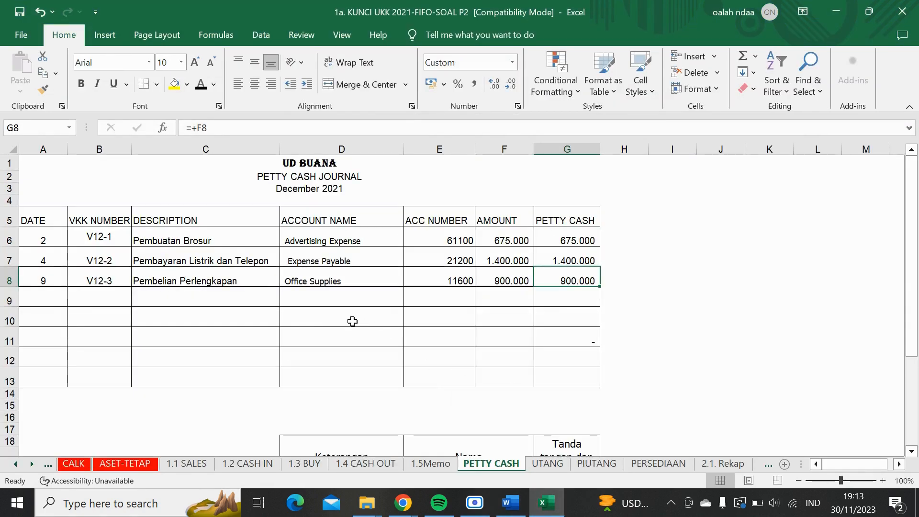
# - In the 1.4 CASH OUT journal, set date 9, account PT SAHABAT and document number BKK12-3 in A10, B10 and C10 to black font
pyautogui.click(377, 467)
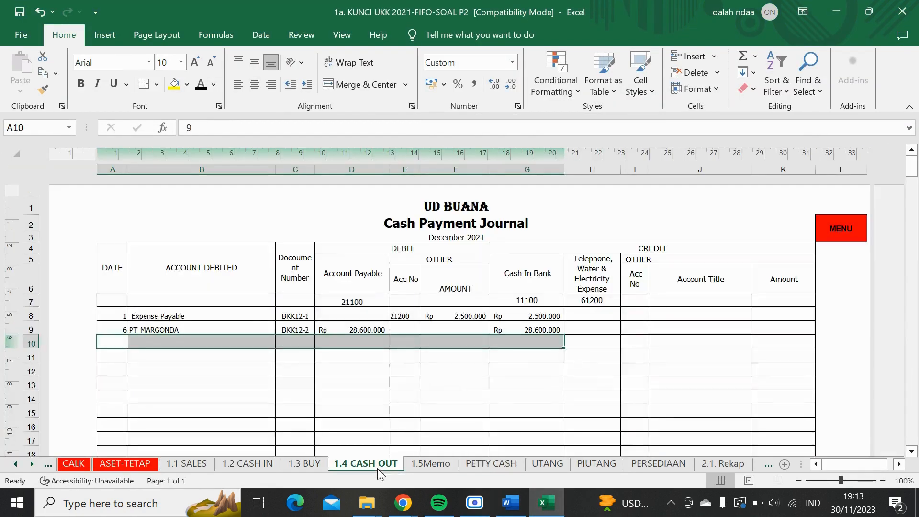
pyautogui.click(120, 342)
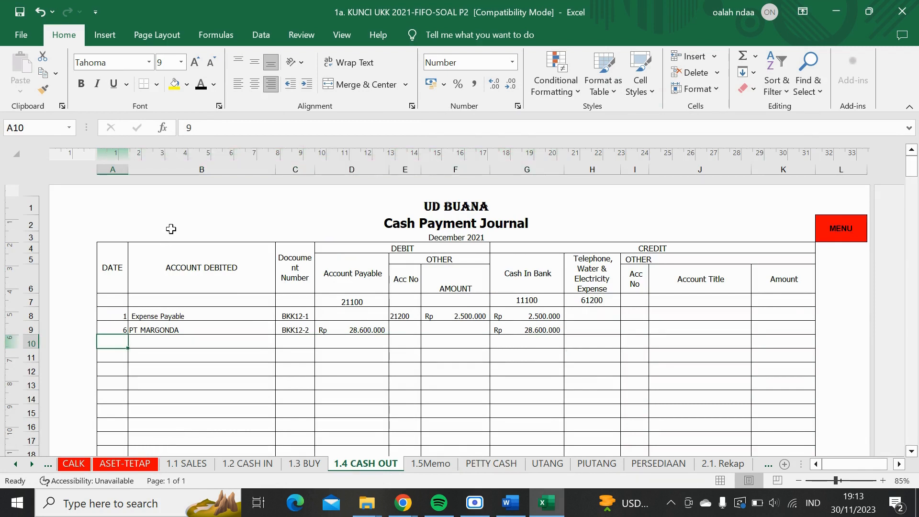
pyautogui.click(201, 86)
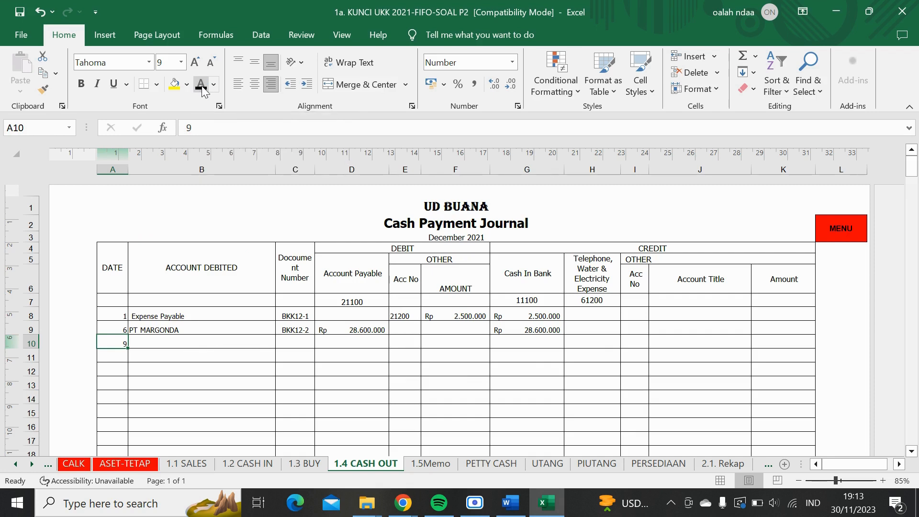
pyautogui.click(174, 347)
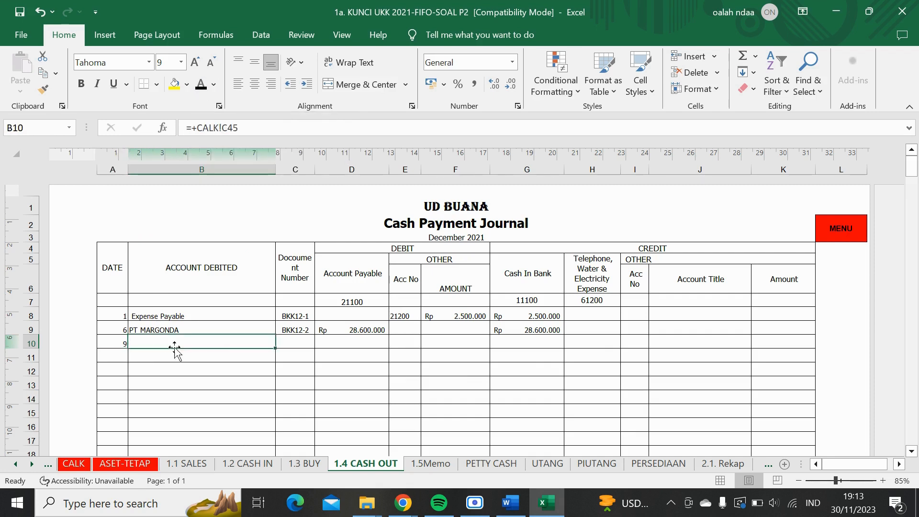
pyautogui.click(200, 89)
pyautogui.click(296, 341)
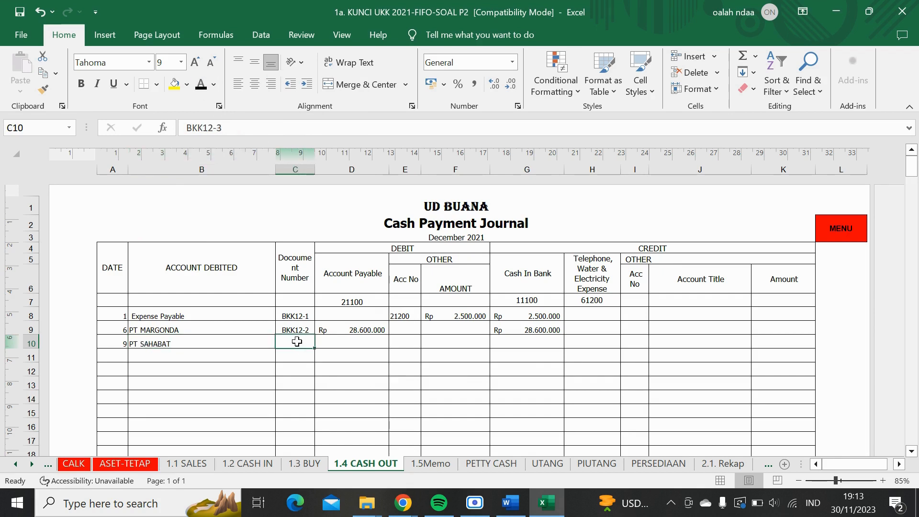
pyautogui.click(200, 86)
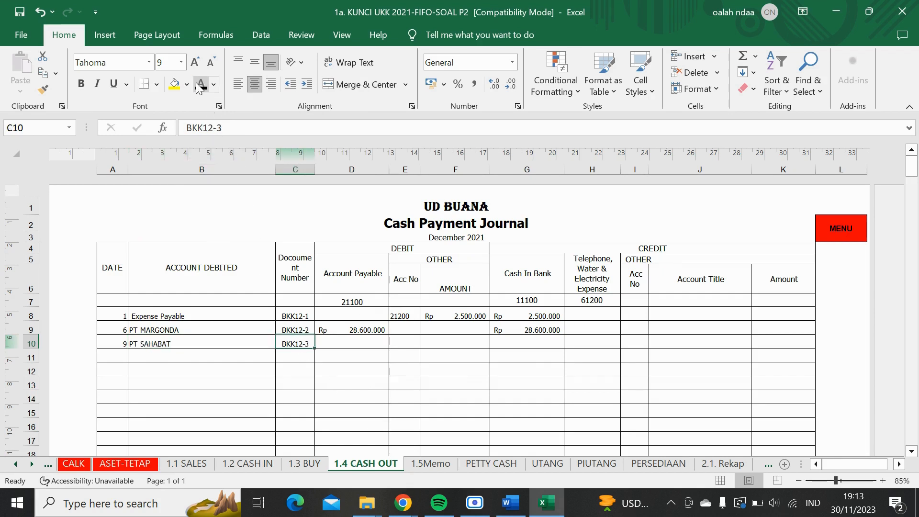
# - Set the account payable amount in D10 and the cash in bank amount in G10 to black font, and go to the UTANG sheet
pyautogui.click(356, 344)
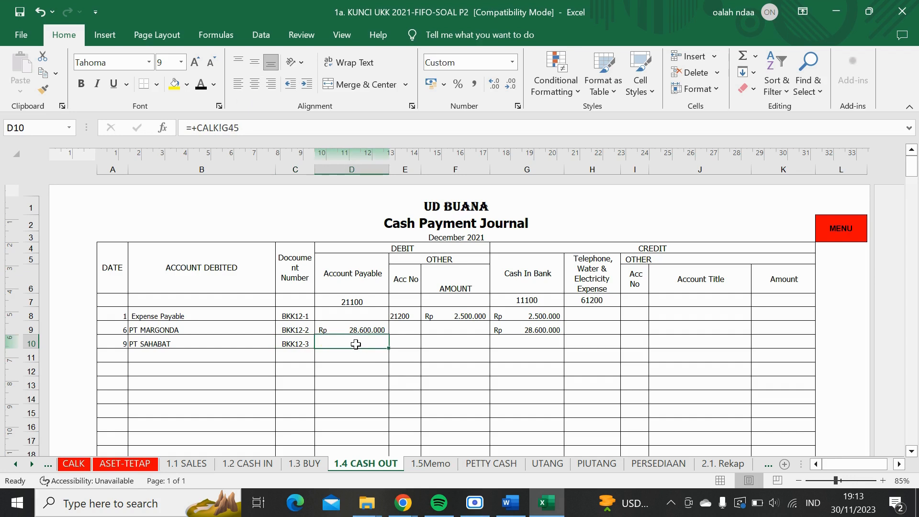
pyautogui.click(201, 86)
pyautogui.click(517, 339)
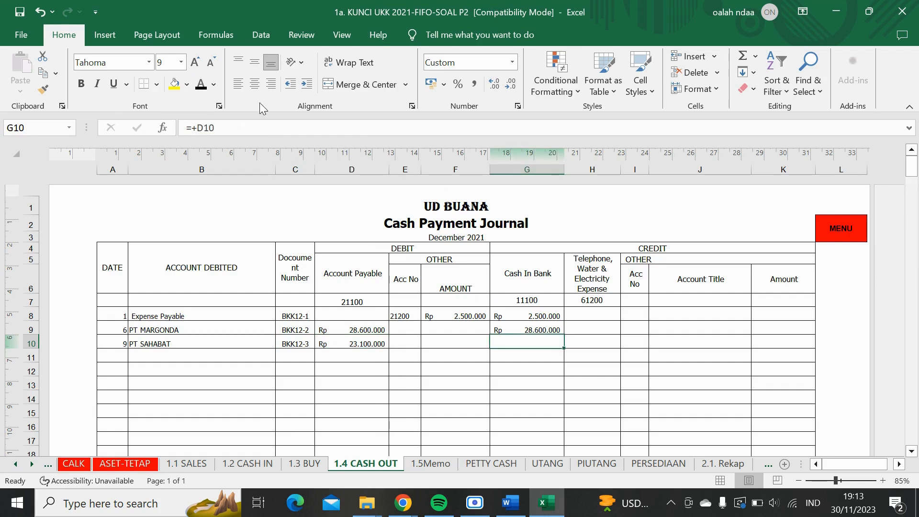
pyautogui.click(201, 85)
pyautogui.moveTo(390, 513)
pyautogui.click(555, 464)
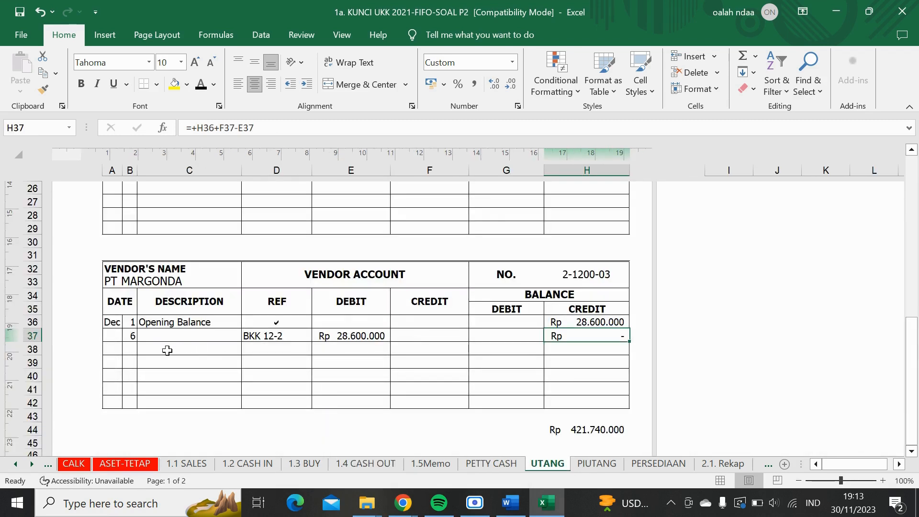
pyautogui.click(133, 352)
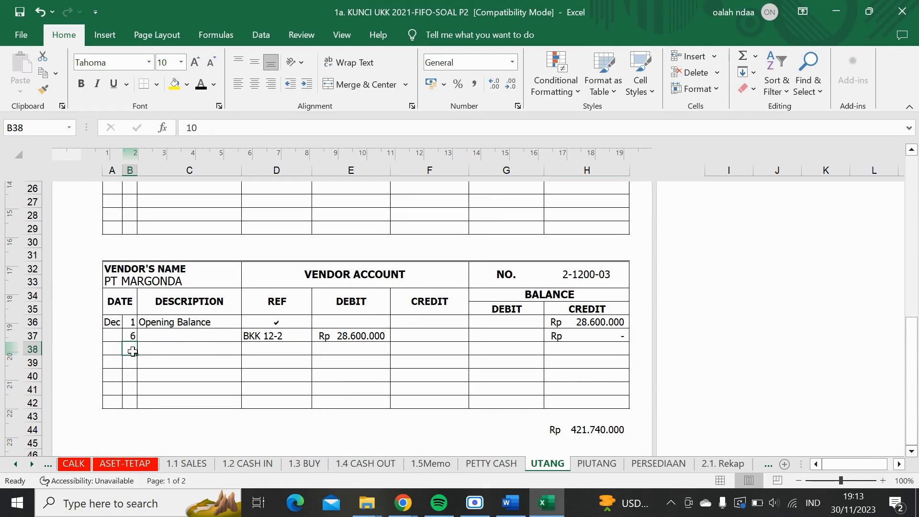
pyautogui.click(201, 85)
pyautogui.click(214, 86)
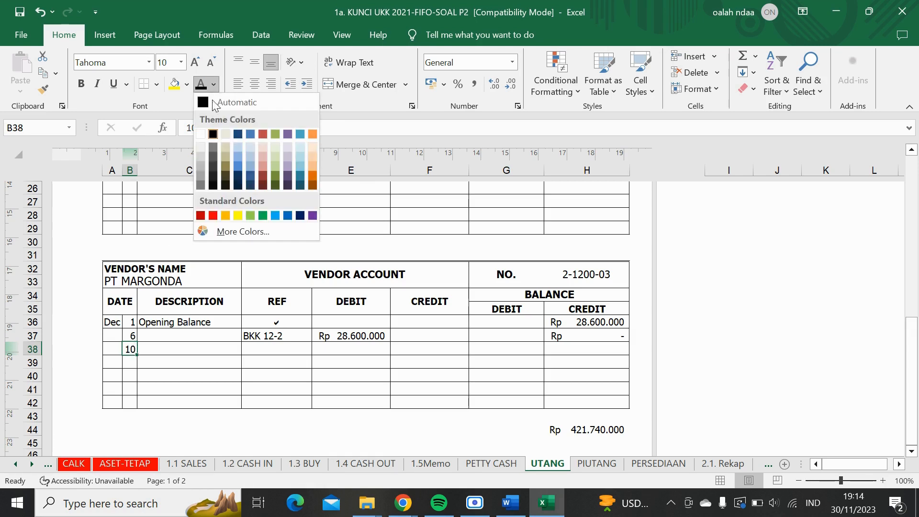
pyautogui.click(201, 136)
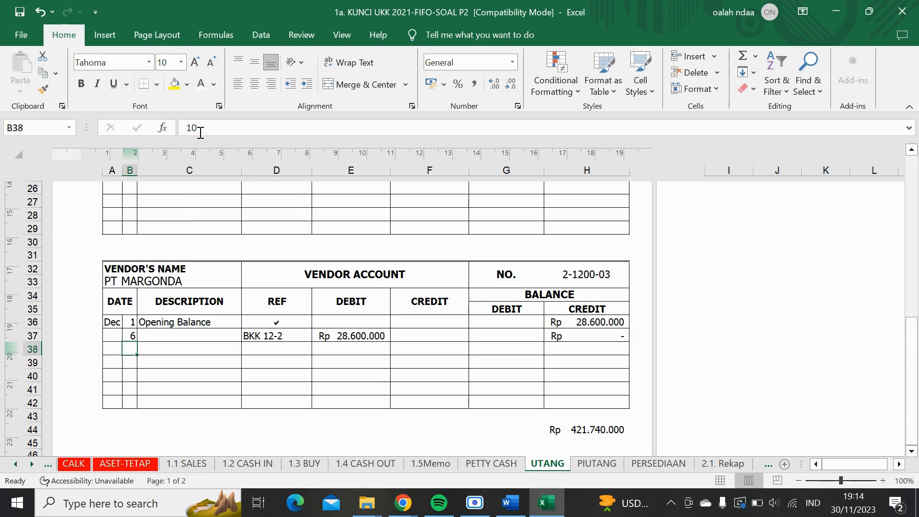
# - Find the PT SAHABAT vendor account on the UTANG sheet, check voucher BKK12-3 in Word, and return to the Excel workbook
pyautogui.press('Up')
pyautogui.press('Up')
pyautogui.press('Up')
pyautogui.press('Up')
pyautogui.press('Up')
pyautogui.press('Up')
pyautogui.press('Up')
pyautogui.press('Up')
pyautogui.press('Up')
pyautogui.press('Up')
pyautogui.press('Up')
pyautogui.press('Up')
pyautogui.press('Up')
pyautogui.press('Up')
pyautogui.press('Up')
pyautogui.press('Up')
pyautogui.press('Up')
pyautogui.press('Up')
pyautogui.press('Up')
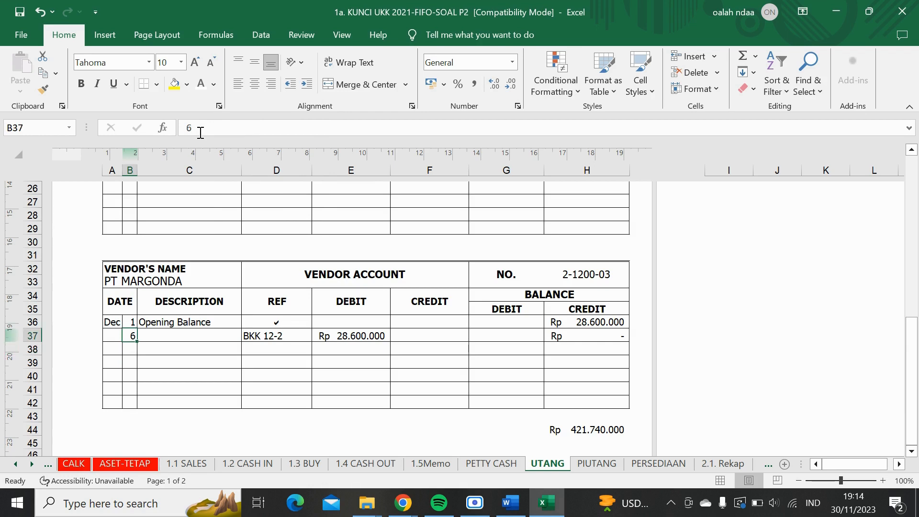
pyautogui.press('Up')
pyautogui.press('Up')
pyautogui.press('Up')
pyautogui.press('Up')
pyautogui.press('Up')
pyautogui.press('Up')
pyautogui.press('Up')
pyautogui.press('Up')
pyautogui.press('Up')
pyautogui.press('Up')
pyautogui.press('Up')
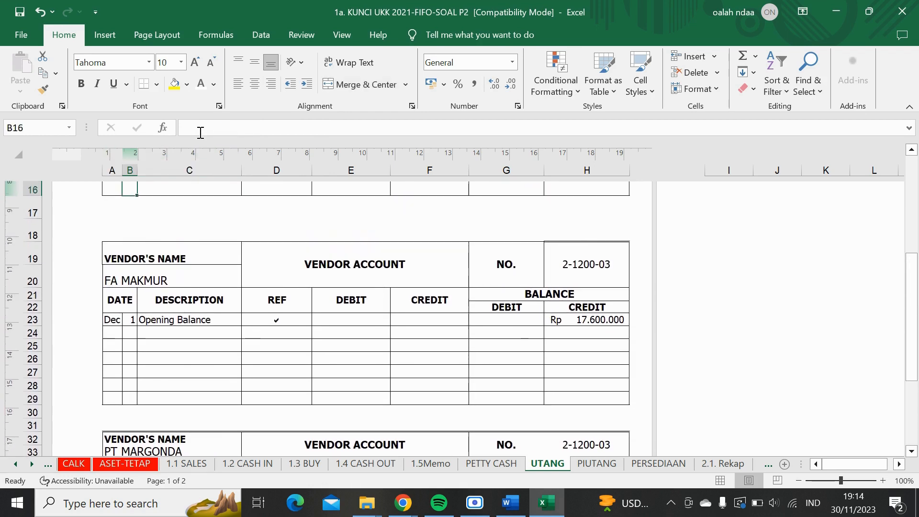
pyautogui.press('Up')
pyautogui.press('Up')
pyautogui.press('Up')
pyautogui.press('Up')
pyautogui.press('Up')
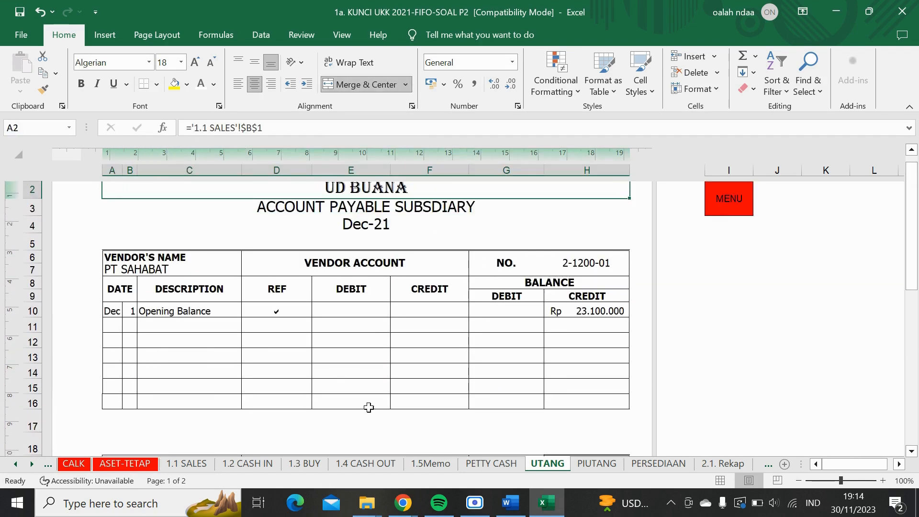
pyautogui.click(510, 502)
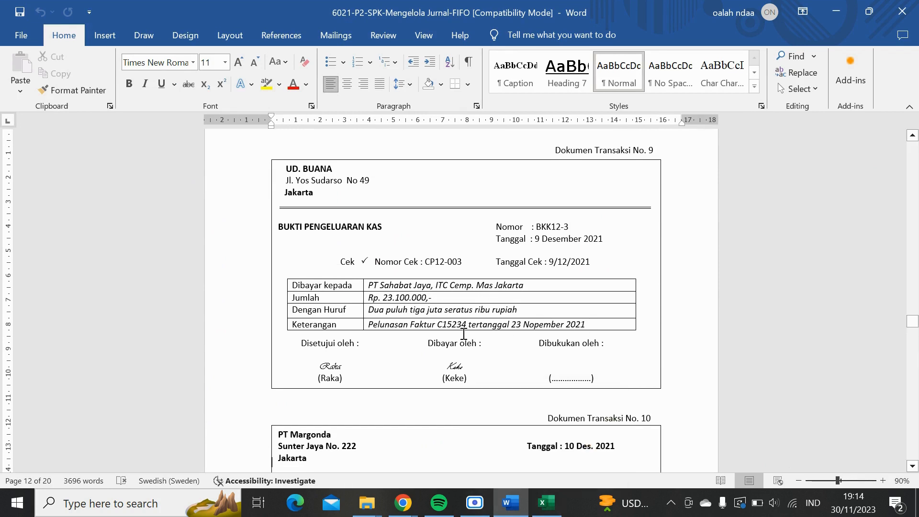
pyautogui.click(546, 503)
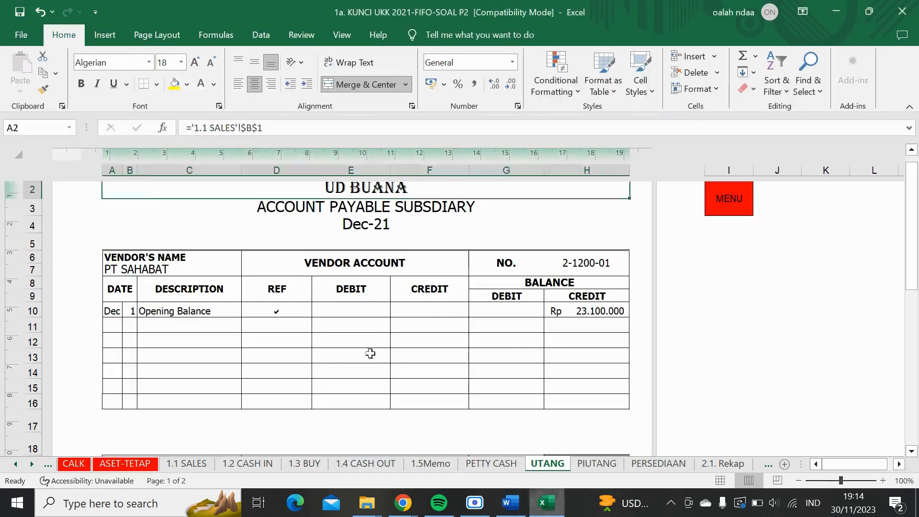
# - In the PT SAHABAT vendor account, set date 9 in B11, the description cell C11 and reference BKK12-3 in D11 to black font
pyautogui.click(130, 326)
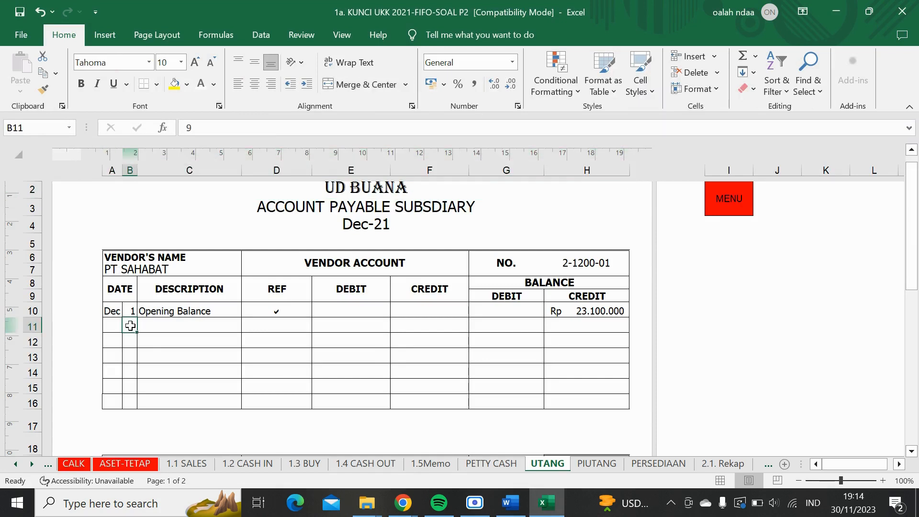
pyautogui.click(215, 84)
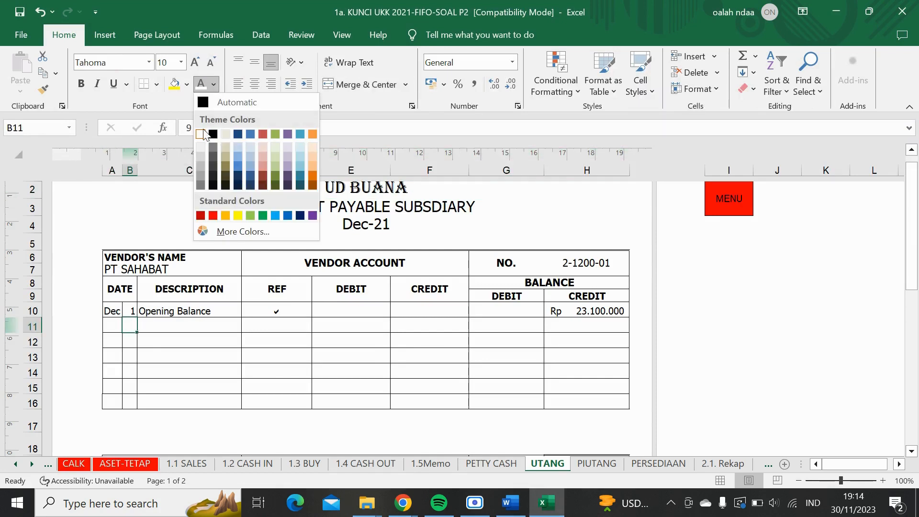
pyautogui.click(213, 135)
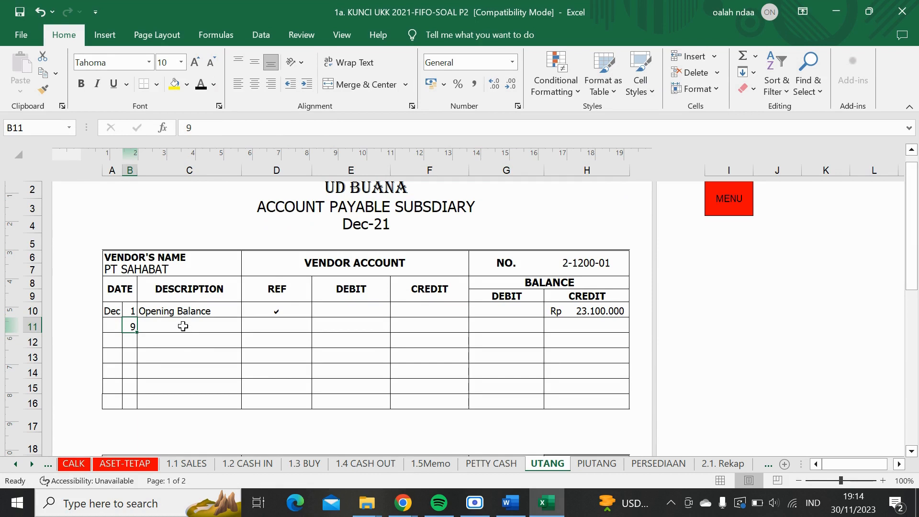
pyautogui.click(183, 326)
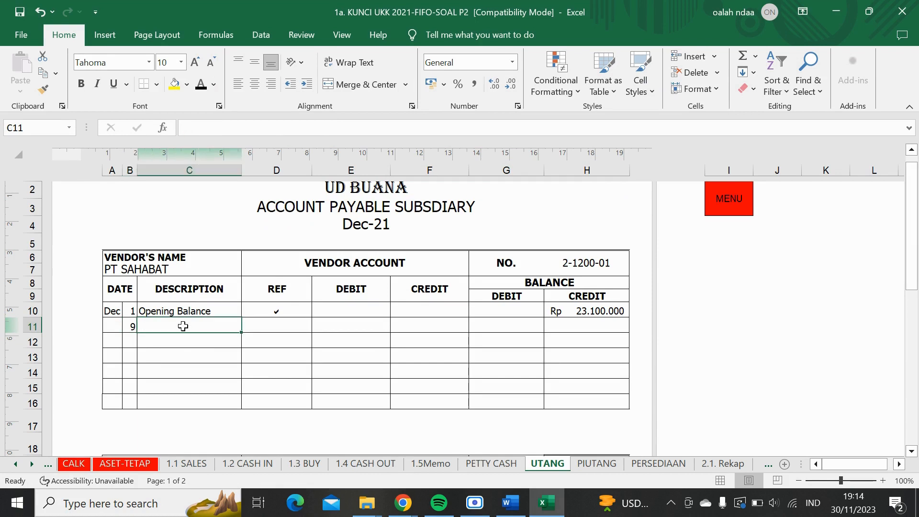
pyautogui.click(196, 82)
pyautogui.click(271, 322)
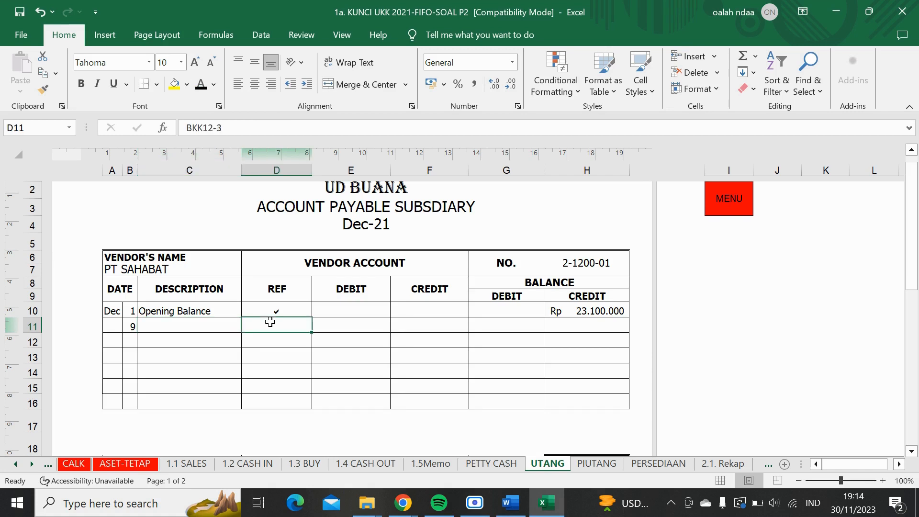
pyautogui.click(201, 86)
# - Set the debit amount in E11 and the credit balance in H11 of the PT SAHABAT vendor account to black font
pyautogui.click(355, 323)
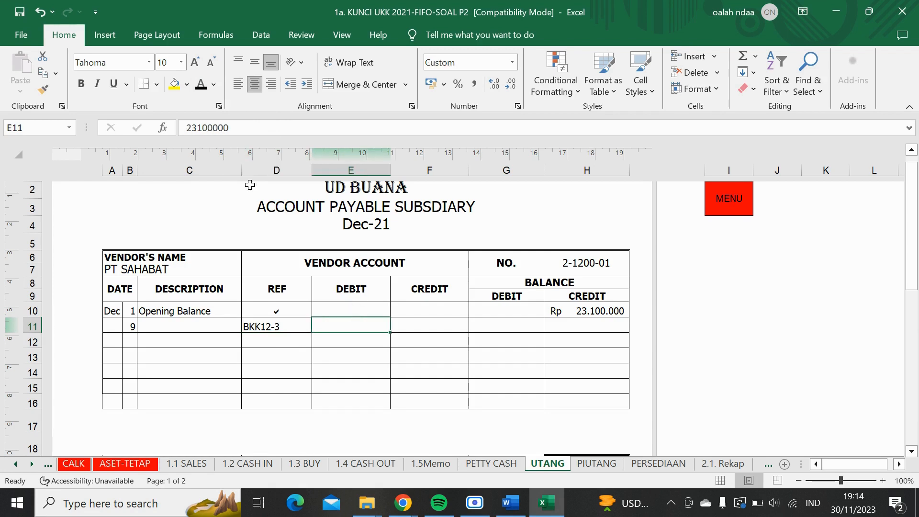
pyautogui.click(200, 86)
pyautogui.click(600, 322)
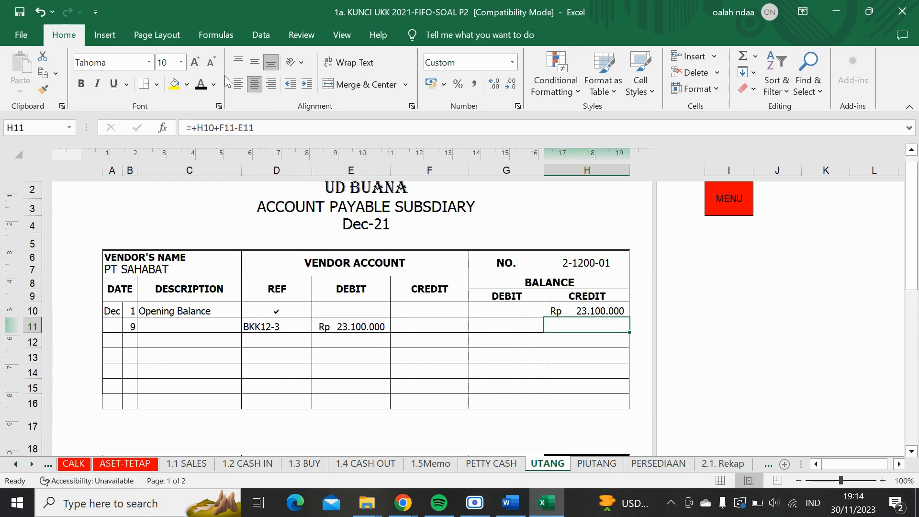
pyautogui.click(200, 85)
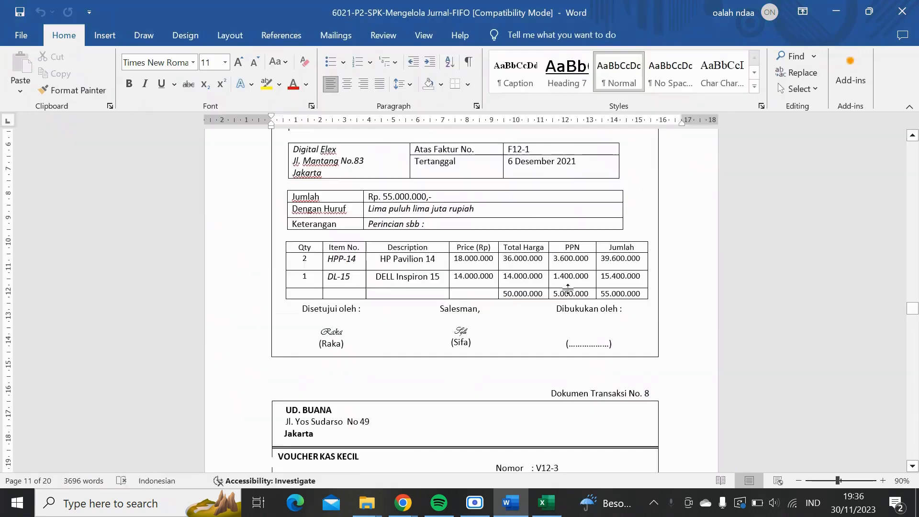
# - Review PT Margonda's invoice F05 in Transaction Document No. 10 in Word, and return to the Excel workbook
pyautogui.scroll(-15, 569, 289)
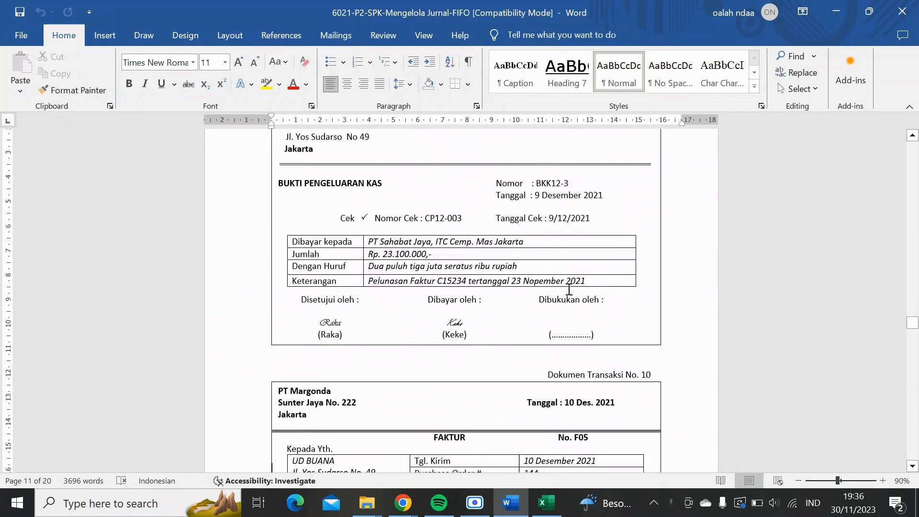
pyautogui.scroll(-4, 569, 289)
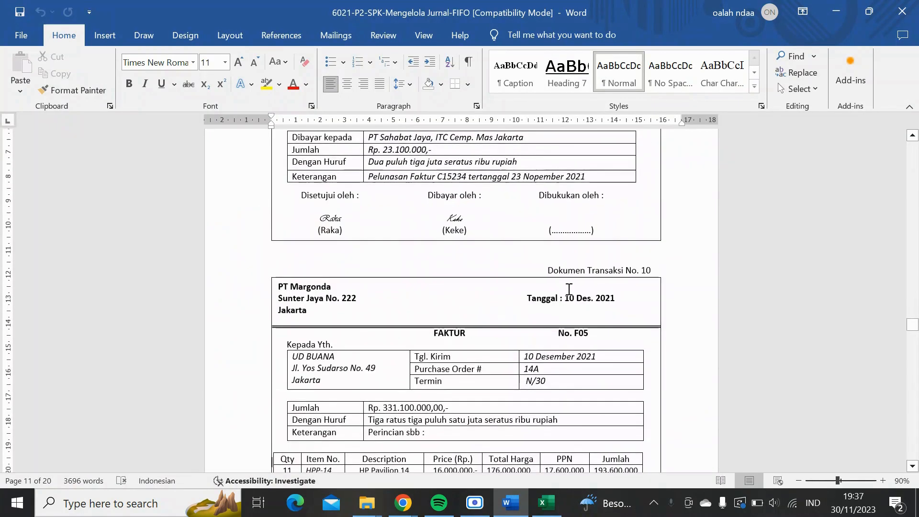
pyautogui.click(569, 289)
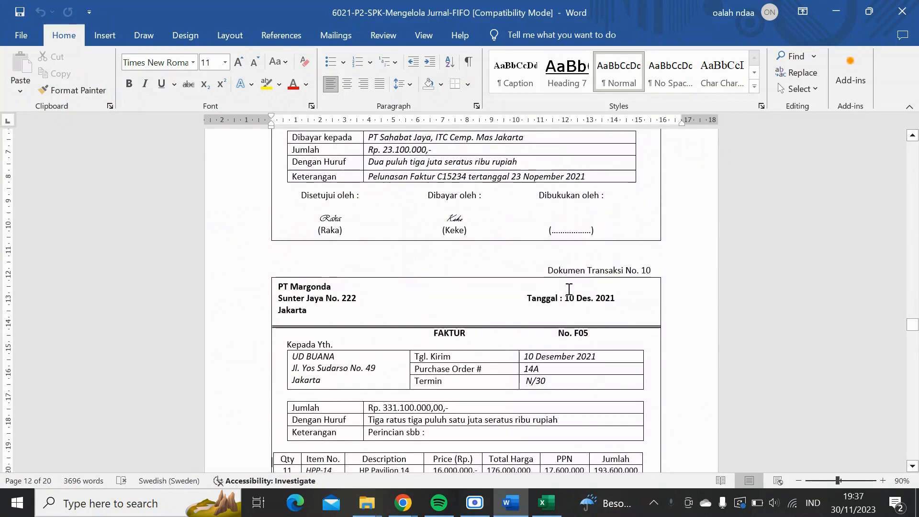
pyautogui.scroll(-2, 568, 290)
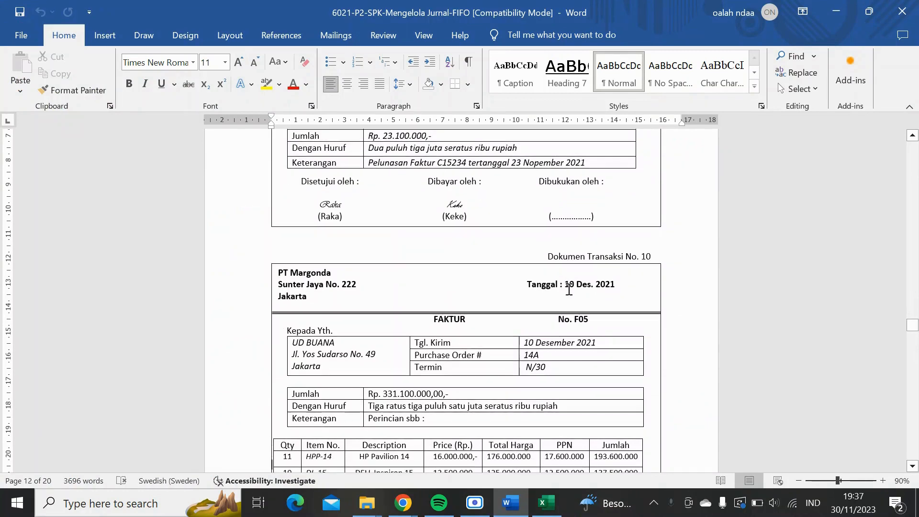
pyautogui.scroll(-1, 569, 289)
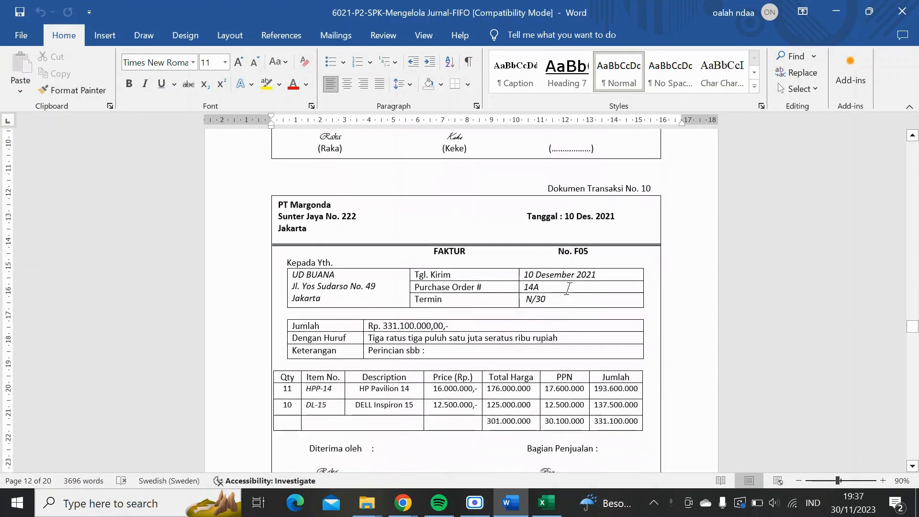
pyautogui.click(567, 288)
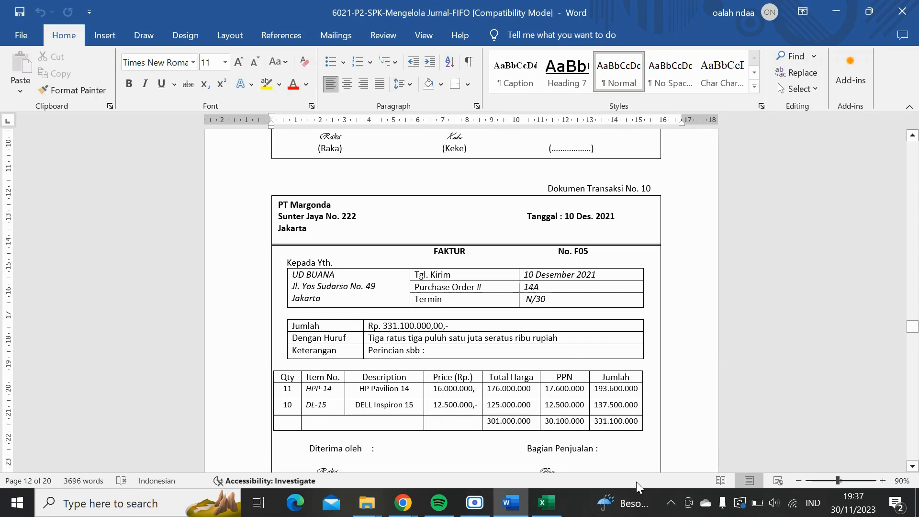
pyautogui.click(549, 508)
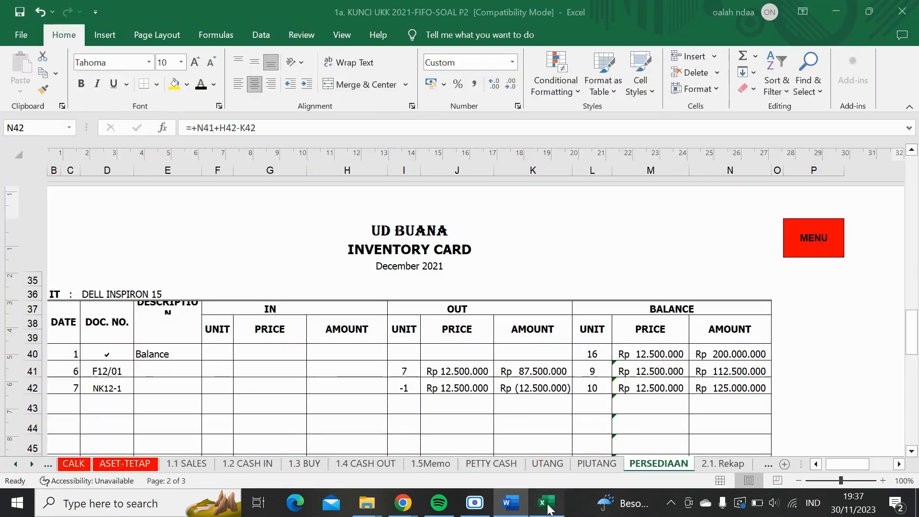
# - On the 1.3 BUY sheet, set date 10 in A9, document number F05 in B9 and vendor PT MARGONDA in C9 to black font
pyautogui.click(305, 463)
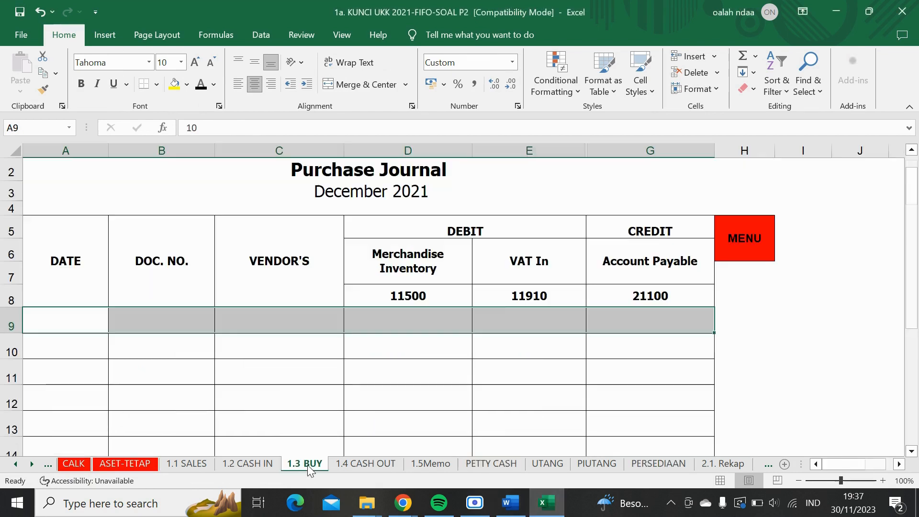
pyautogui.click(77, 320)
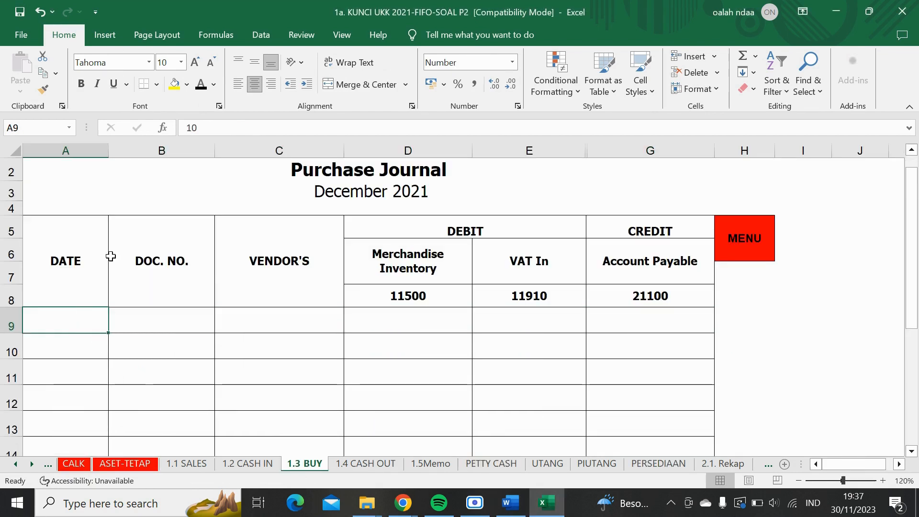
pyautogui.click(201, 84)
pyautogui.click(164, 318)
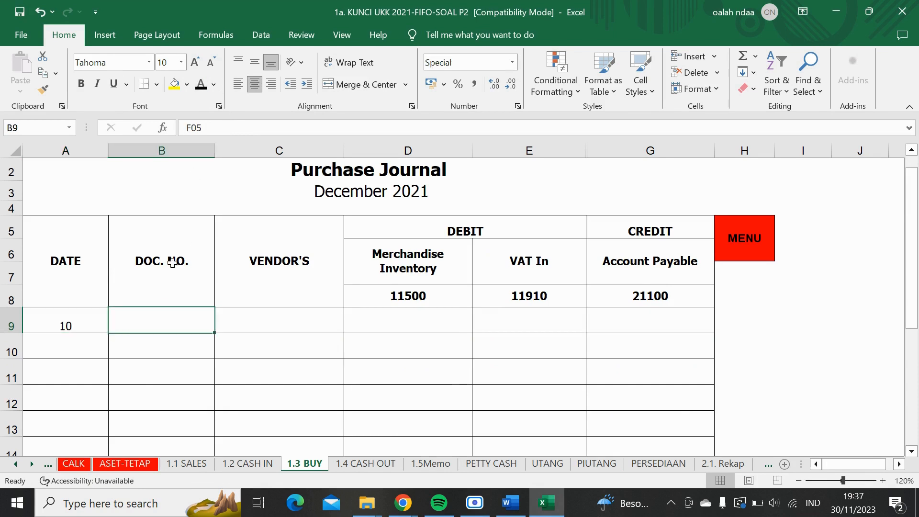
pyautogui.click(201, 84)
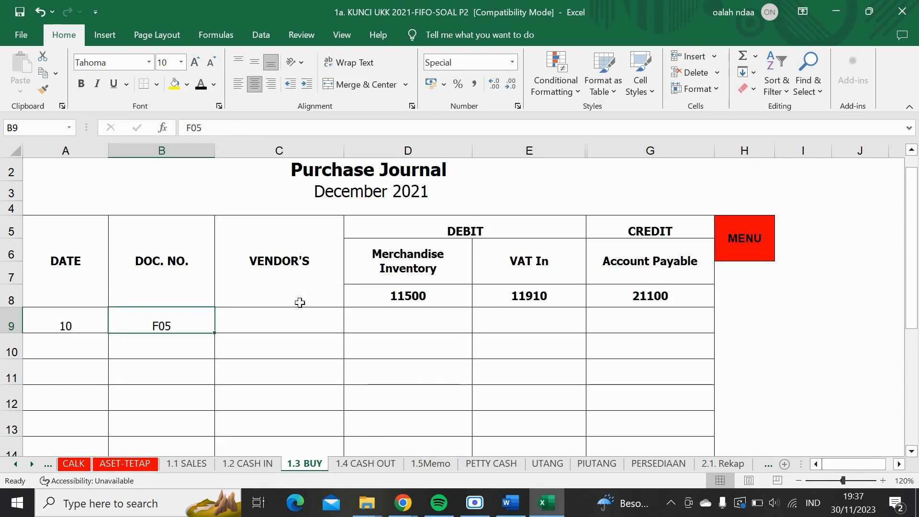
pyautogui.click(275, 316)
pyautogui.click(201, 84)
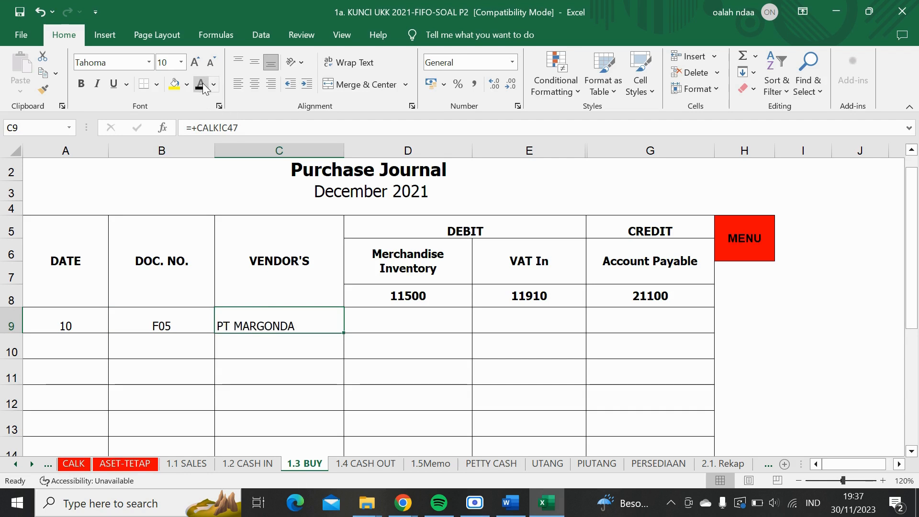
# - In the Purchase Journal's PT MARGONDA row, set the Merchandise Inventory, VAT In and Account Payable amounts in D9, E9 and G9 to black font
pyautogui.click(402, 325)
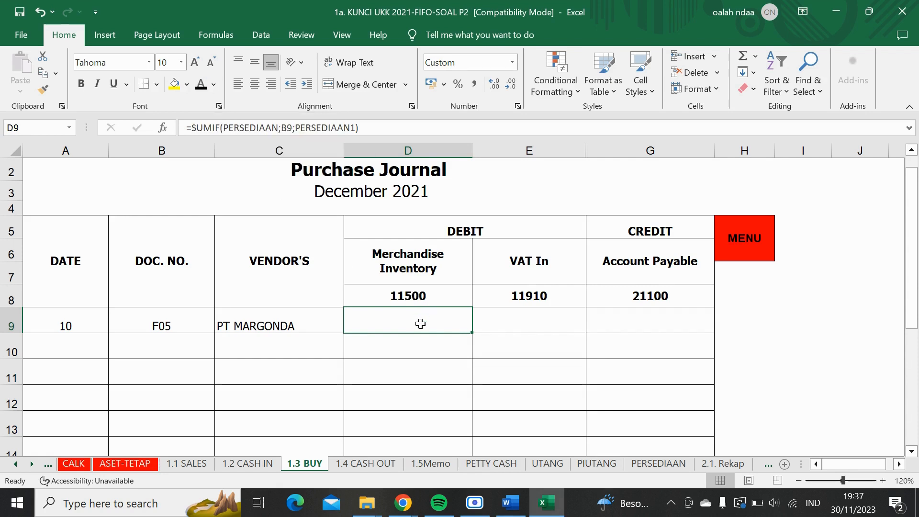
pyautogui.click(201, 85)
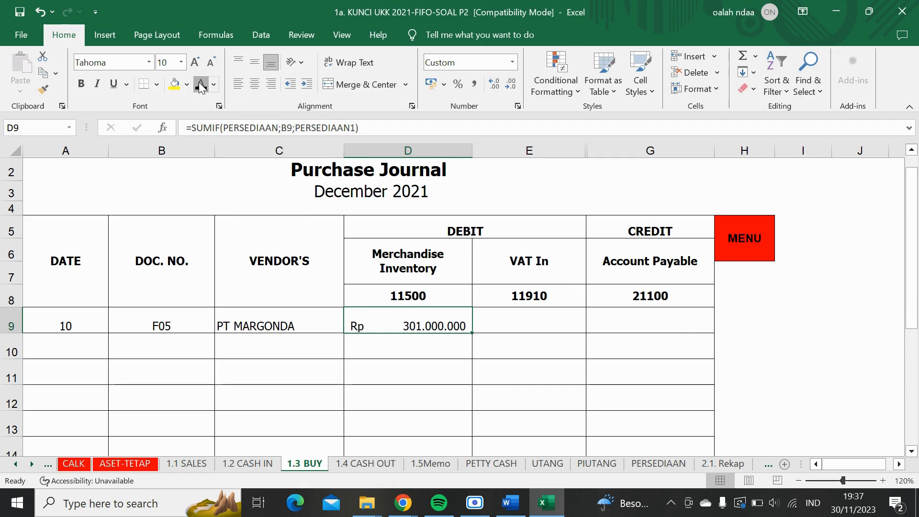
pyautogui.click(515, 325)
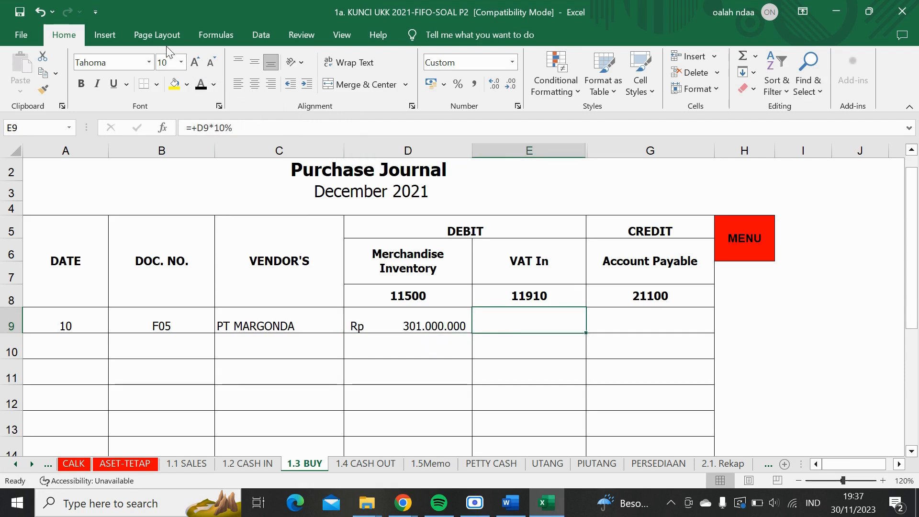
pyautogui.click(201, 84)
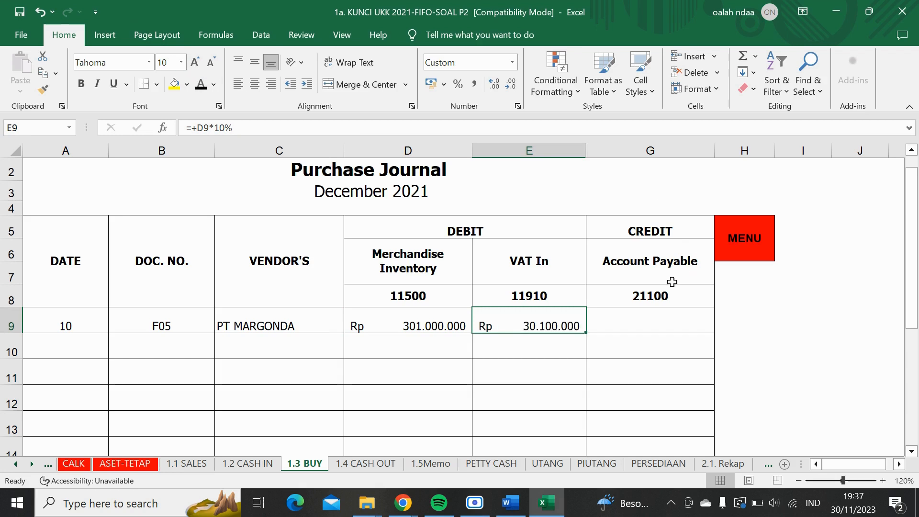
pyautogui.click(641, 314)
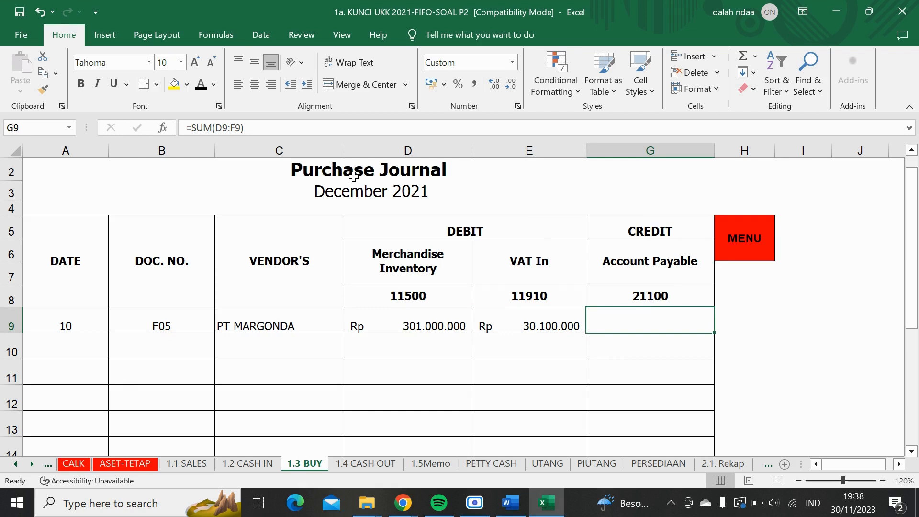
pyautogui.click(201, 86)
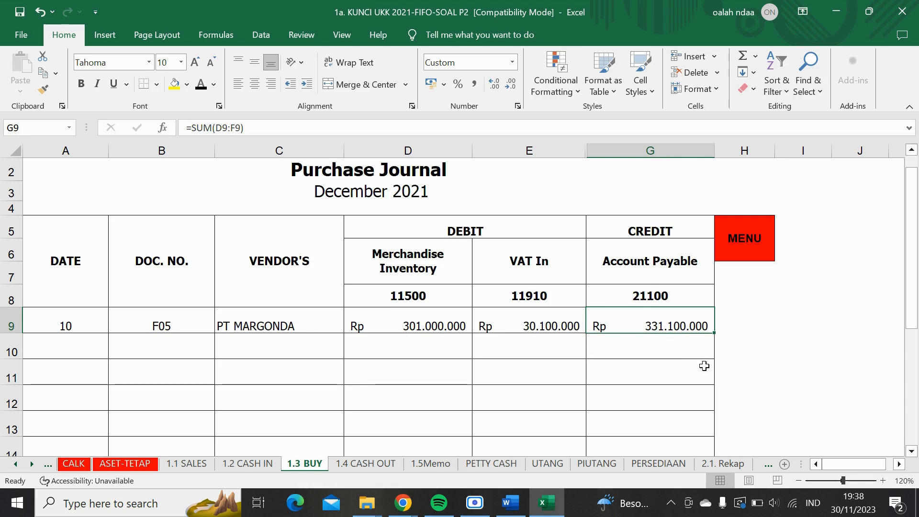
# - On the 1.5Memo sheet, set date 10 in A18 and document number NB-1 in B18 to black font
pyautogui.click(431, 463)
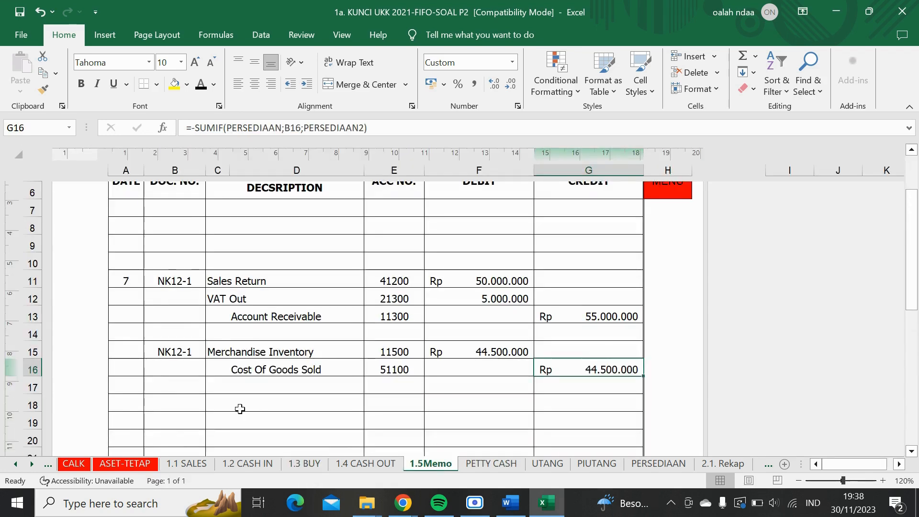
pyautogui.click(130, 399)
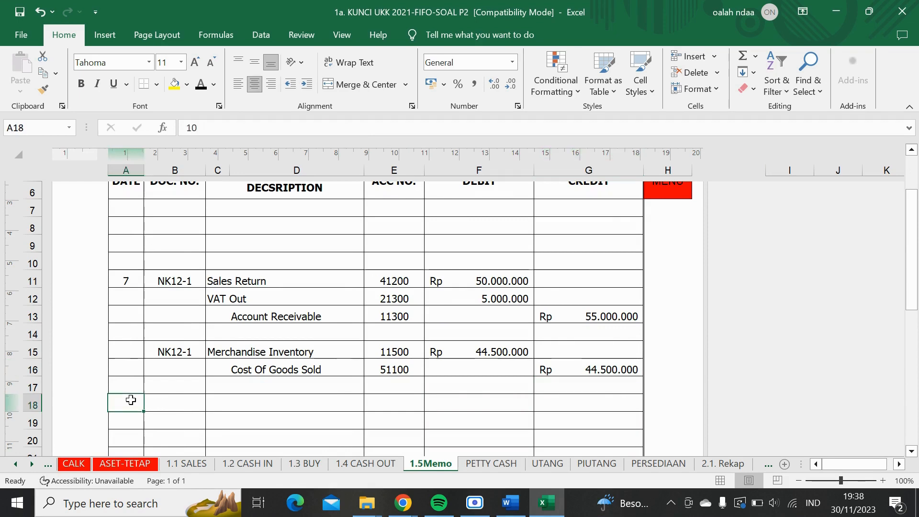
pyautogui.click(200, 84)
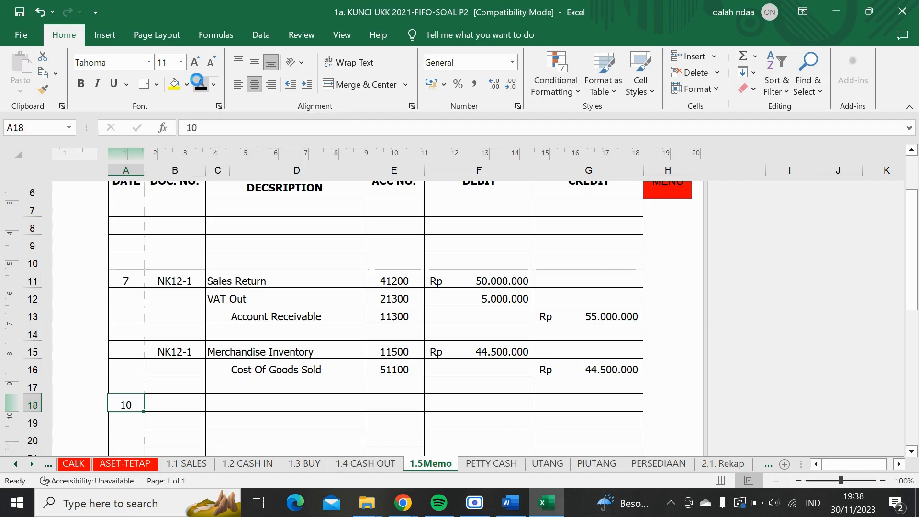
pyautogui.click(167, 403)
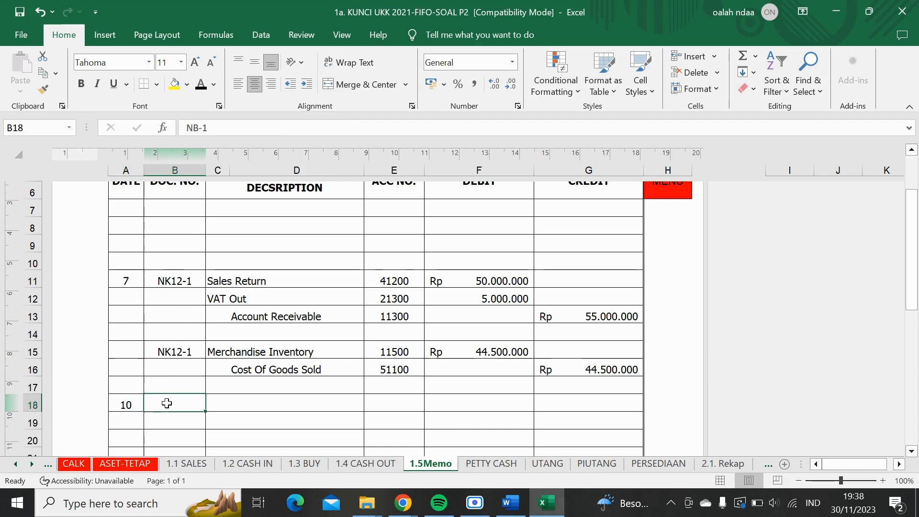
pyautogui.click(201, 86)
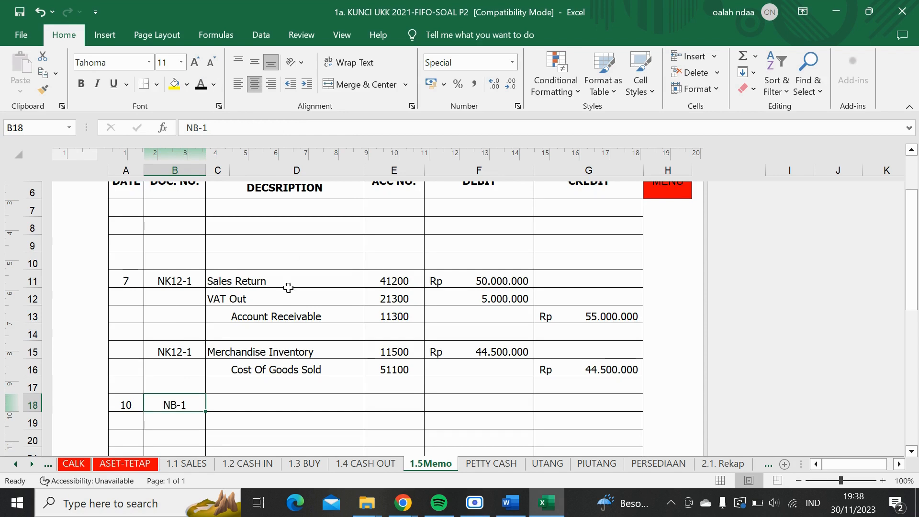
# - Set the account names Account Payable in C18 and Merchandise Inventory in D19 of the NB-1 entry to black font
pyautogui.click(249, 399)
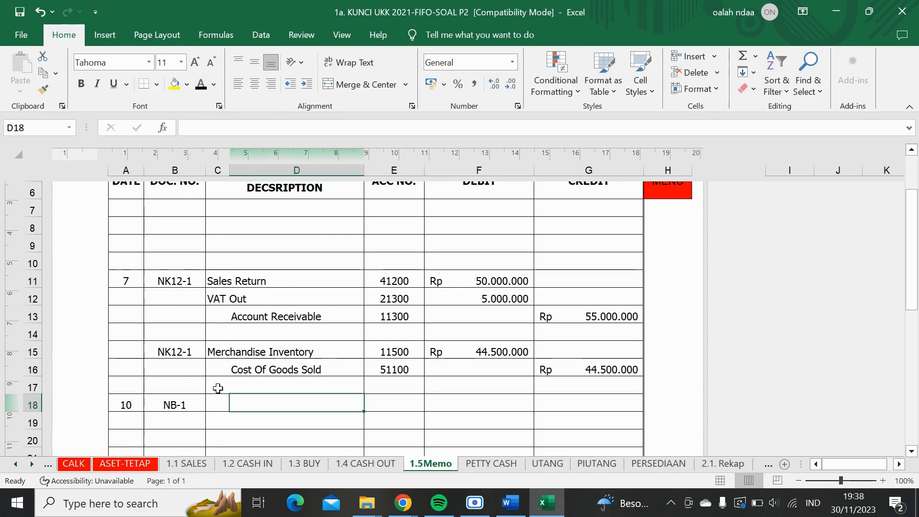
pyautogui.click(219, 403)
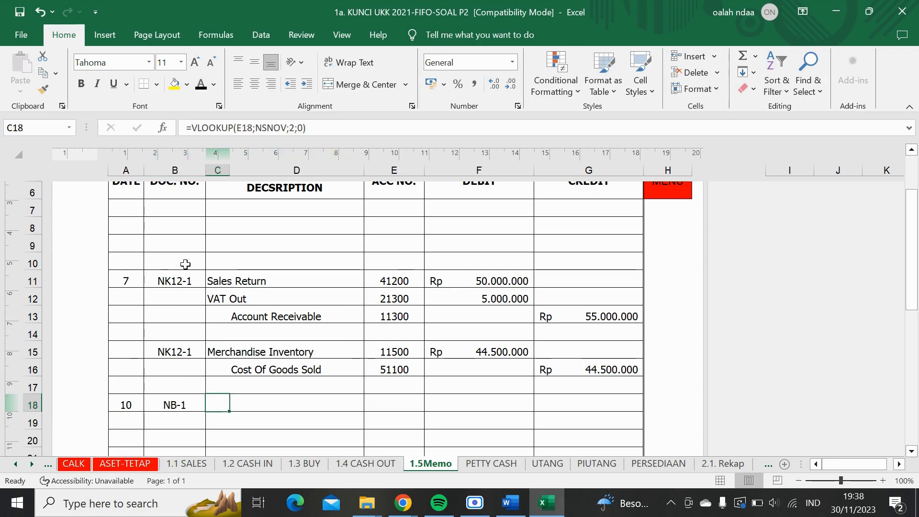
pyautogui.click(201, 85)
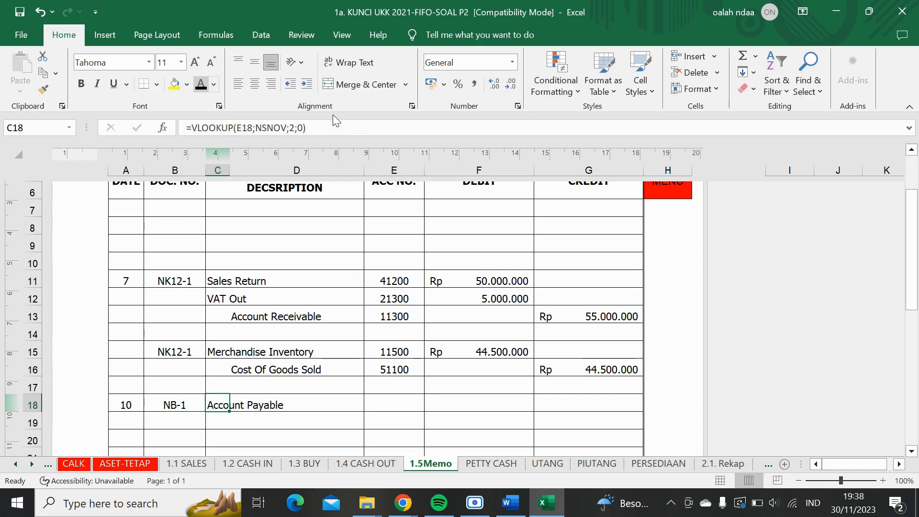
pyautogui.click(269, 421)
pyautogui.click(203, 86)
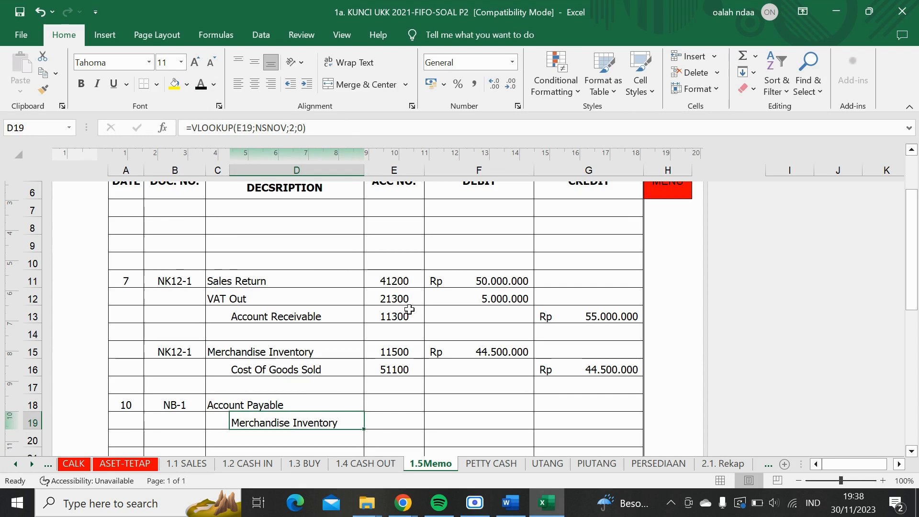
# - Set account numbers 21100 in E18 and 11500 in E19 of the NB-1 entry to black font
pyautogui.click(373, 400)
pyautogui.click(200, 86)
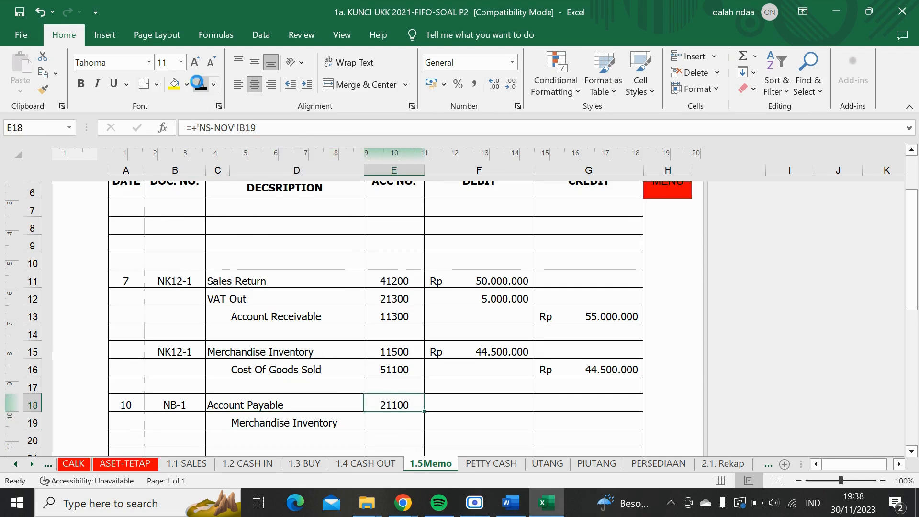
pyautogui.click(381, 424)
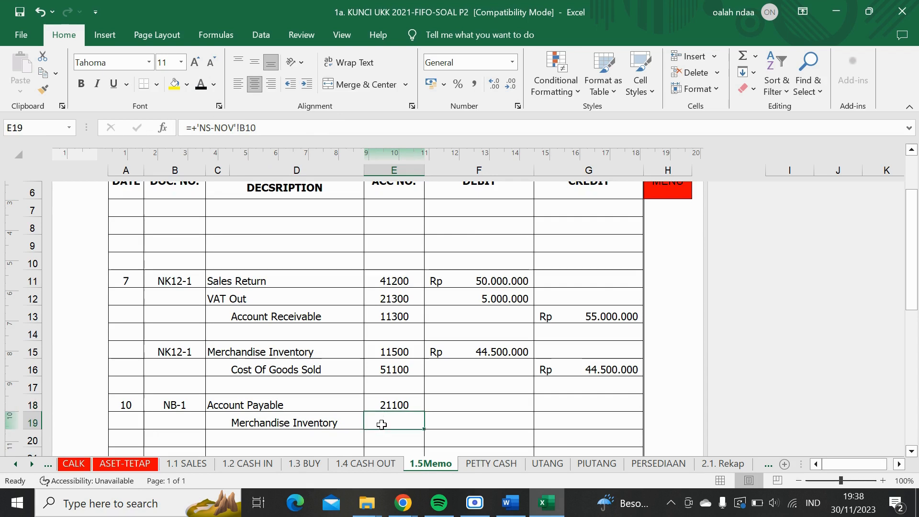
pyautogui.click(201, 86)
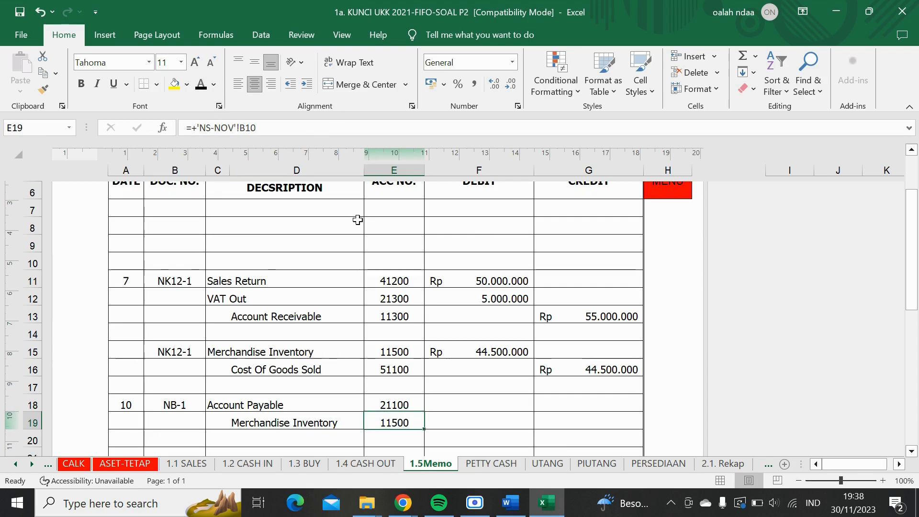
# - Set the Account Payable debit in F18 and the Merchandise Inventory credit in G19 of the NB-1 entry to black font
pyautogui.click(444, 400)
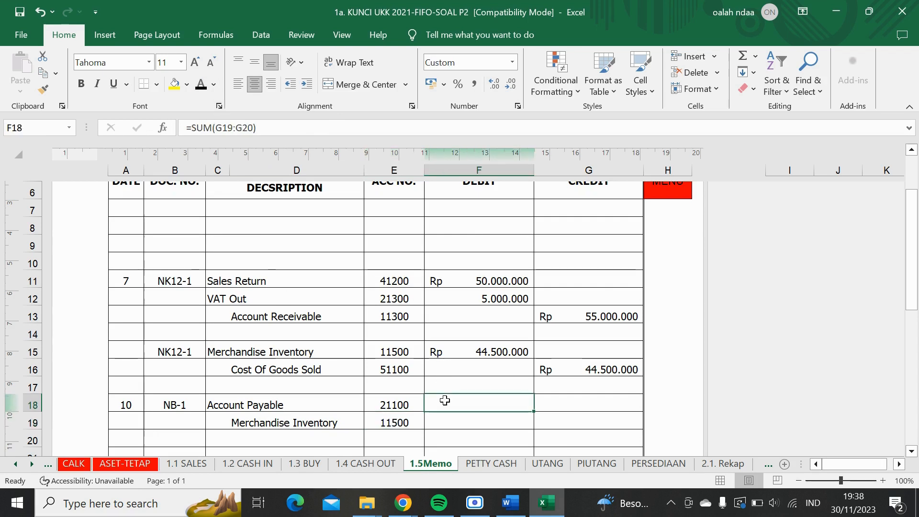
pyautogui.click(200, 85)
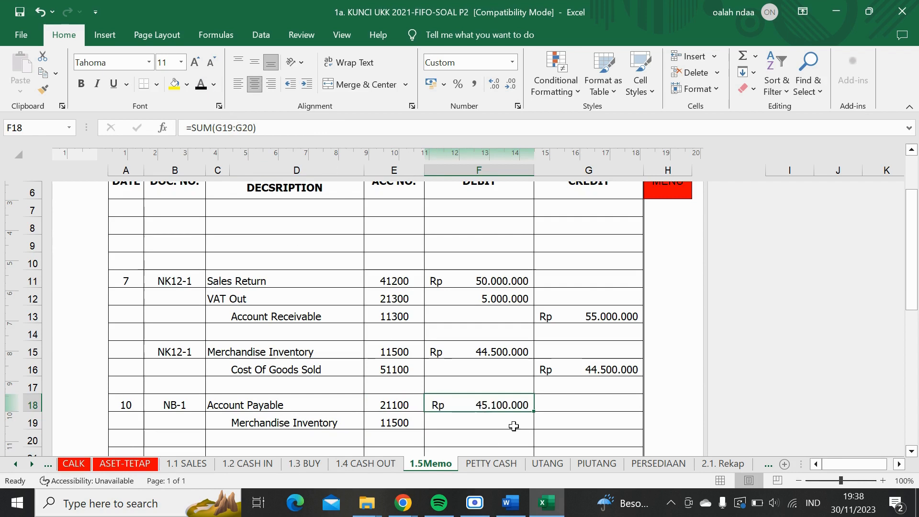
pyautogui.click(561, 425)
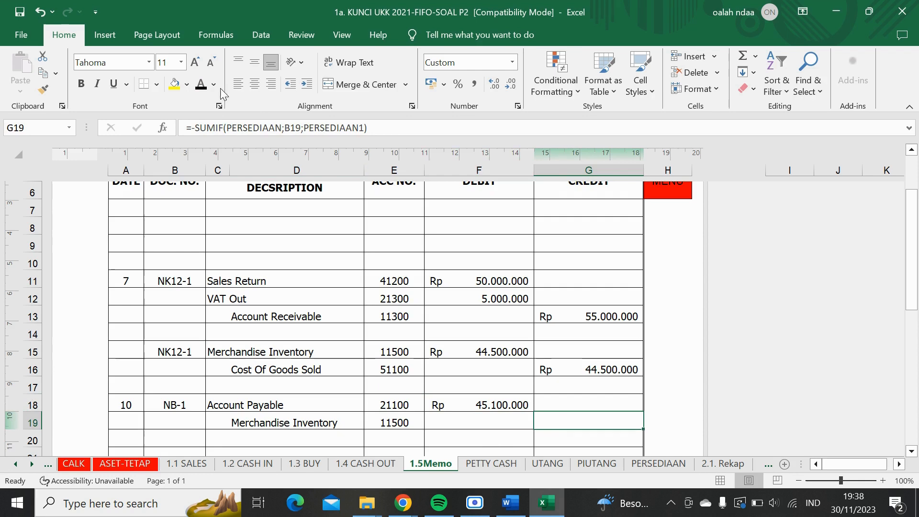
pyautogui.click(201, 85)
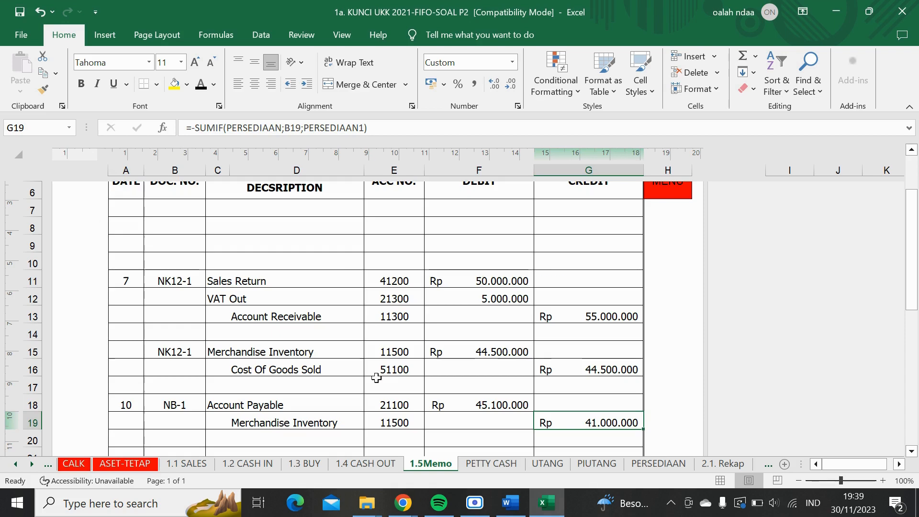
pyautogui.click(484, 504)
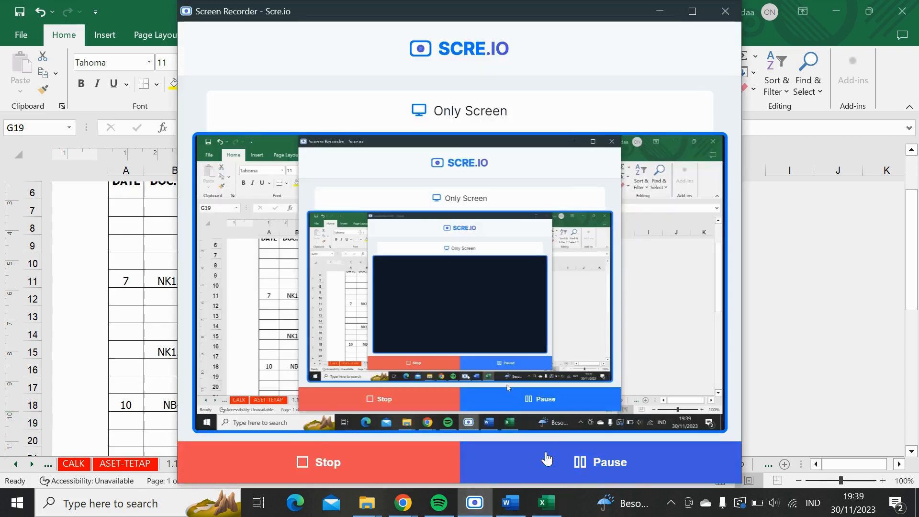
pyautogui.click(545, 503)
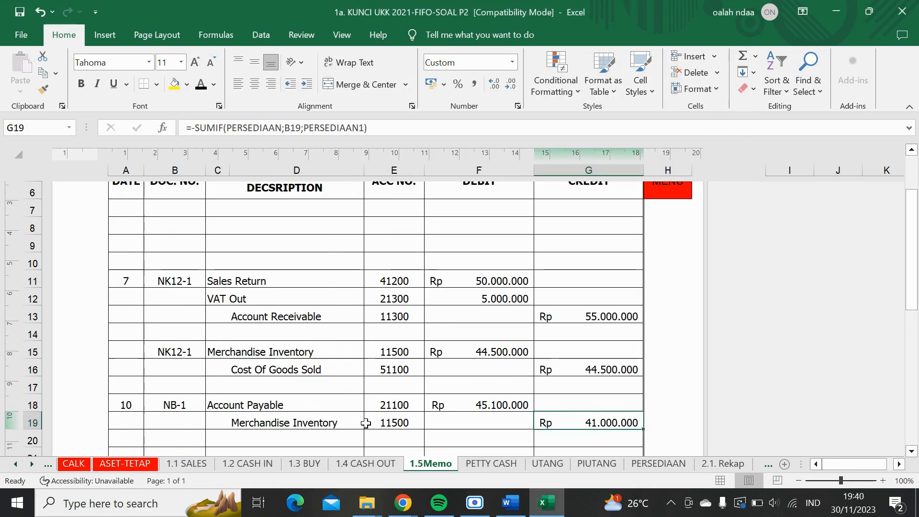
# - In row 20 of the NB-1 entry, set the account name VAT In, account number 11910 and the credit amount to black font
pyautogui.click(291, 443)
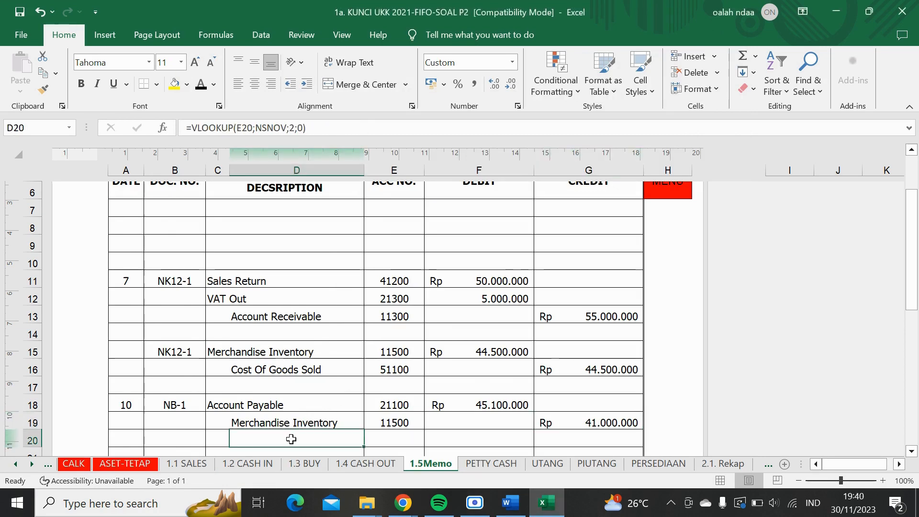
pyautogui.click(201, 84)
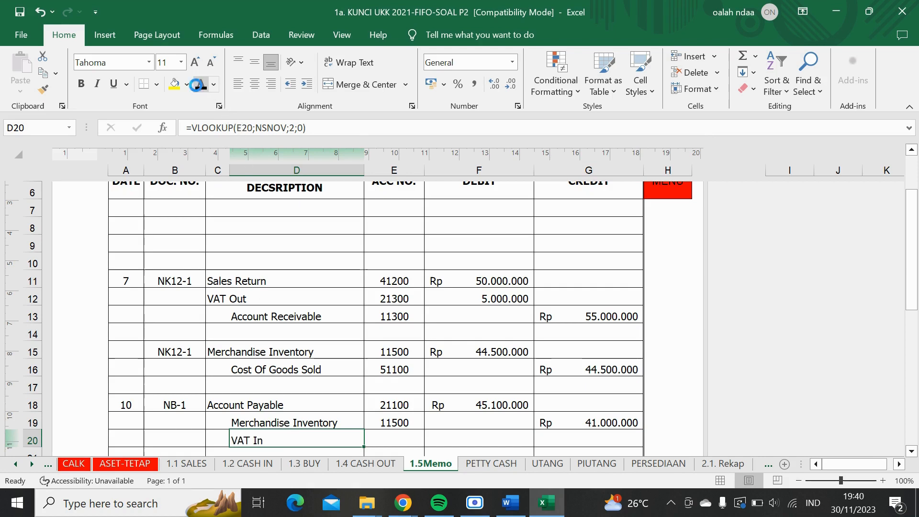
pyautogui.click(401, 438)
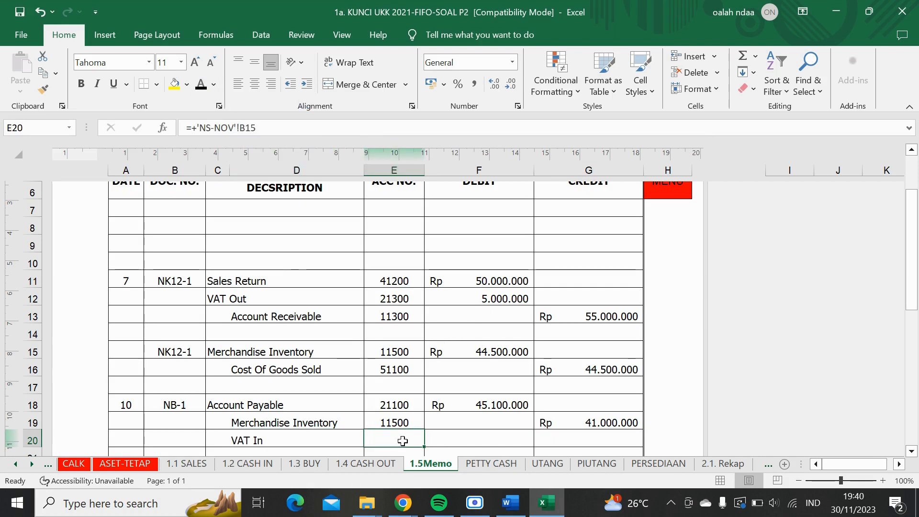
pyautogui.click(200, 84)
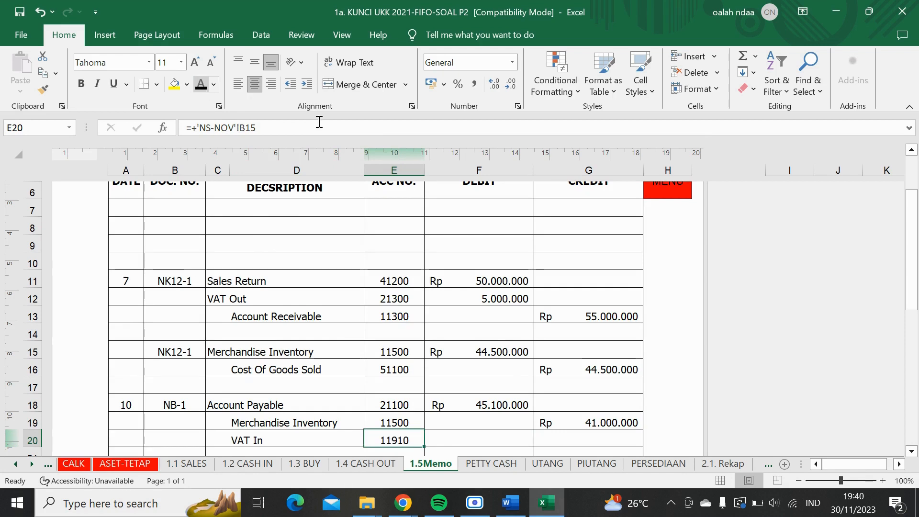
pyautogui.click(606, 438)
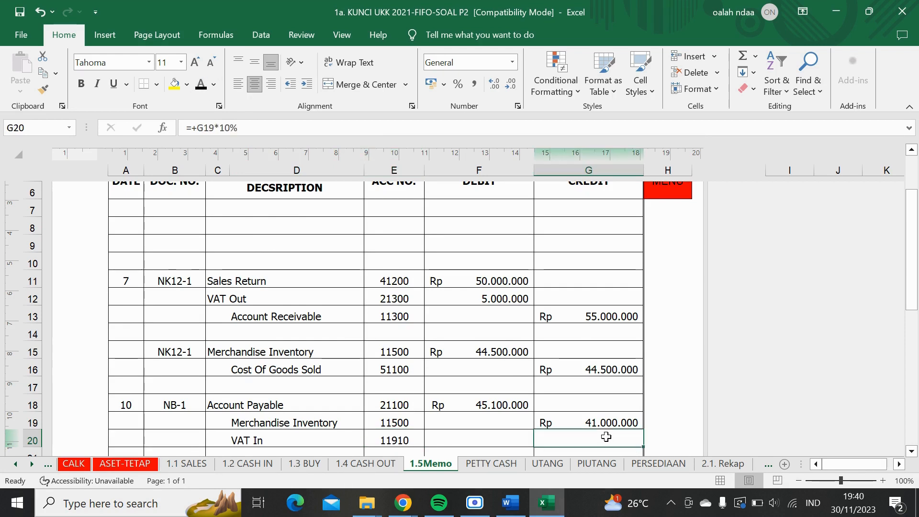
pyautogui.click(201, 84)
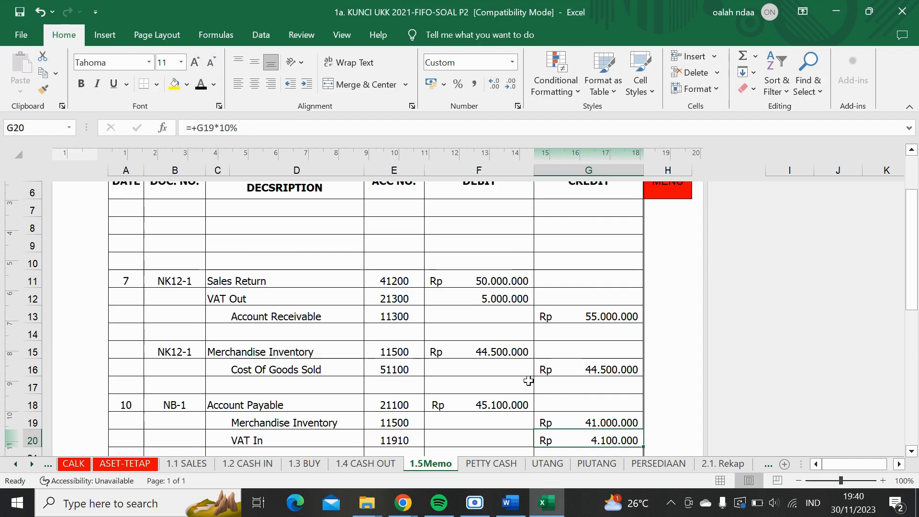
# - On the UTANG sheet, set the date 10 and reference F05 in row 38 of PT MARGONDA's ledger to black font
pyautogui.click(548, 463)
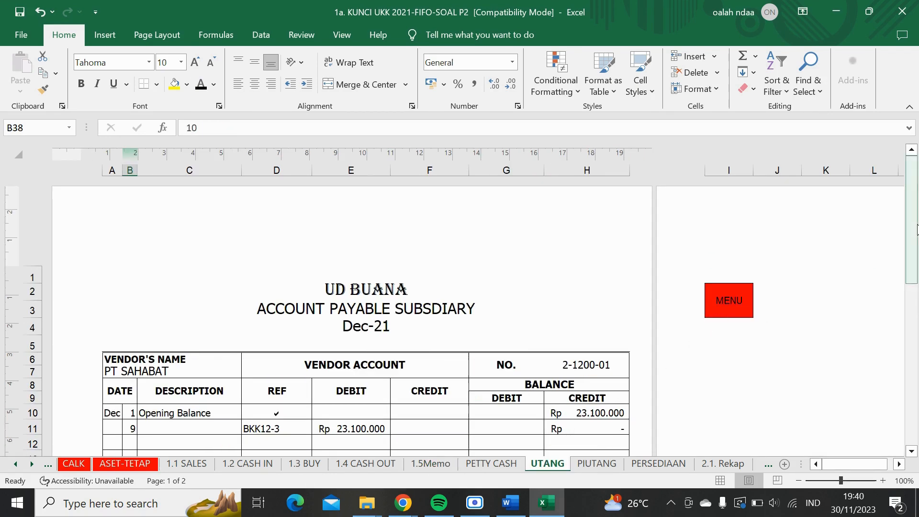
pyautogui.moveTo(914, 235); pyautogui.dragTo(916, 380)
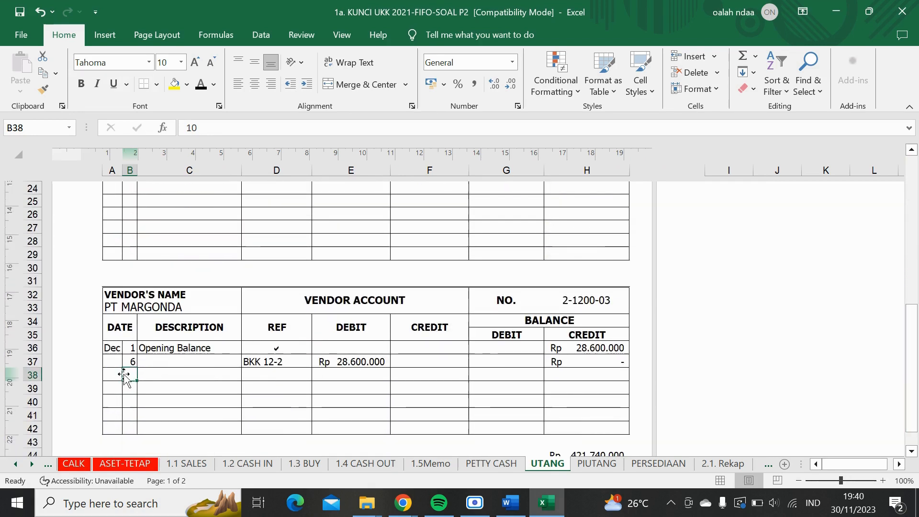
pyautogui.click(200, 91)
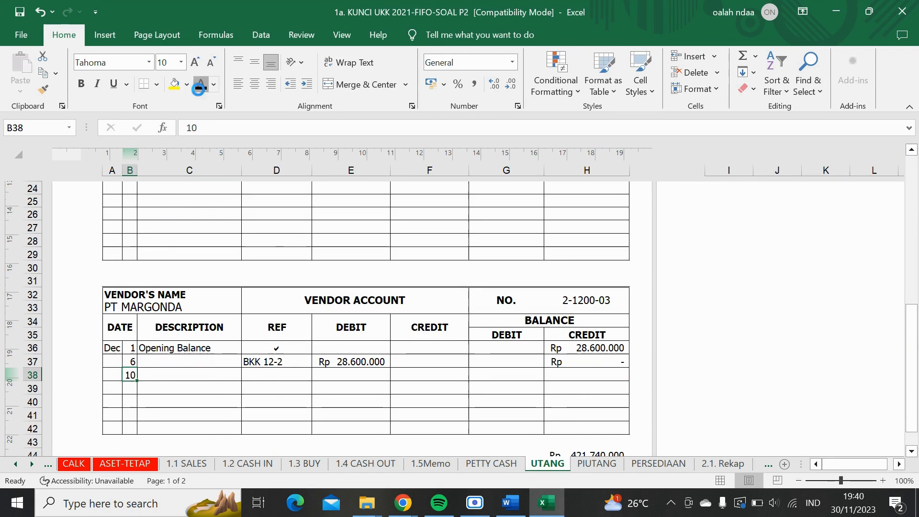
pyautogui.click(269, 376)
pyautogui.click(199, 90)
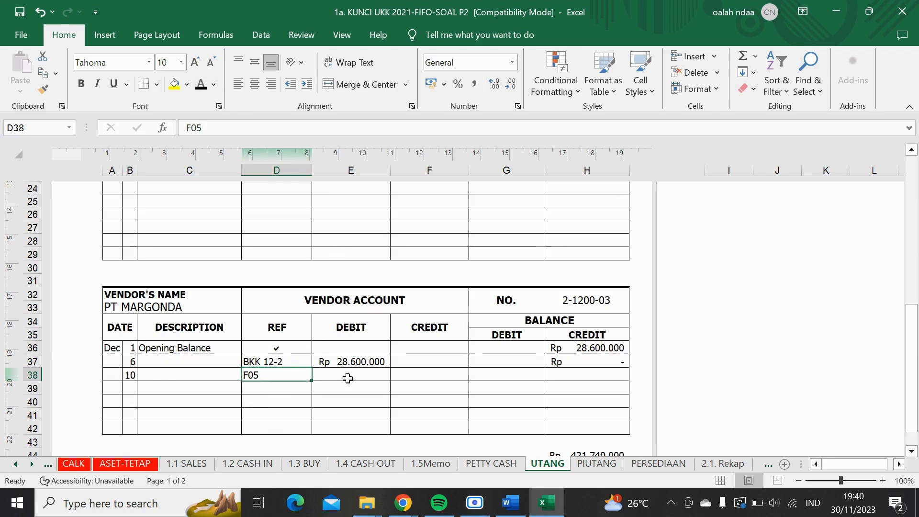
# - Set the F05 credit amount in F38 and the credit balance in H38 of PT MARGONDA's ledger to black font
pyautogui.click(425, 375)
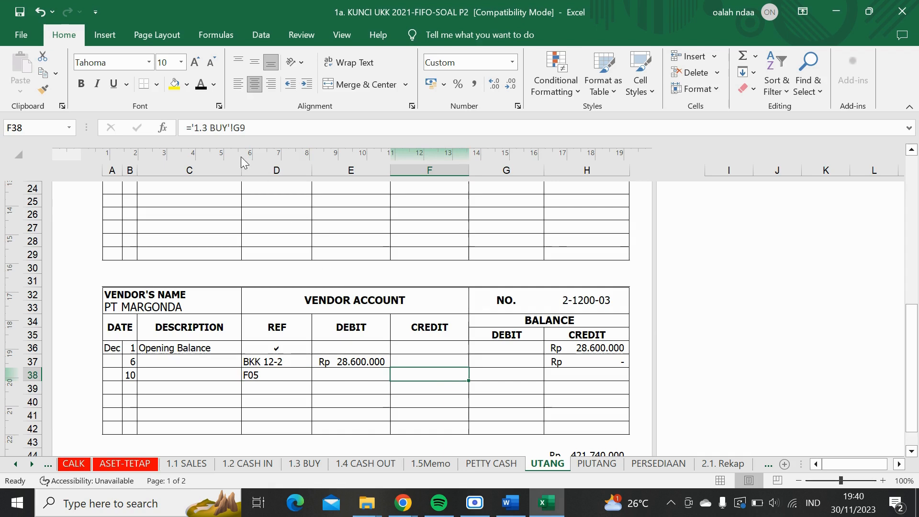
pyautogui.click(201, 85)
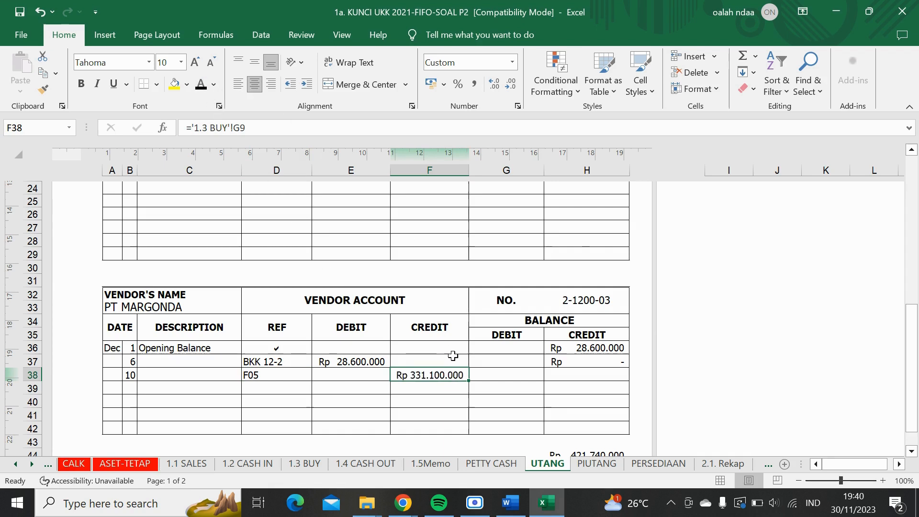
pyautogui.click(574, 378)
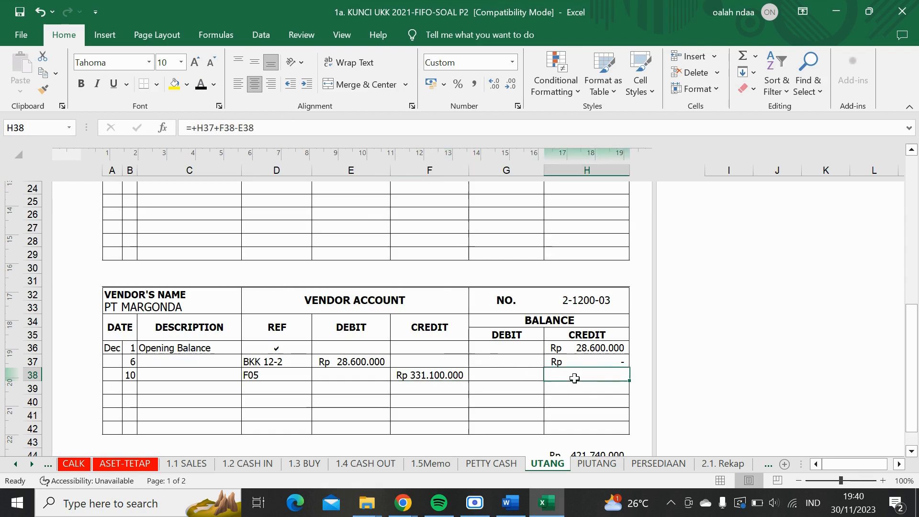
pyautogui.click(201, 85)
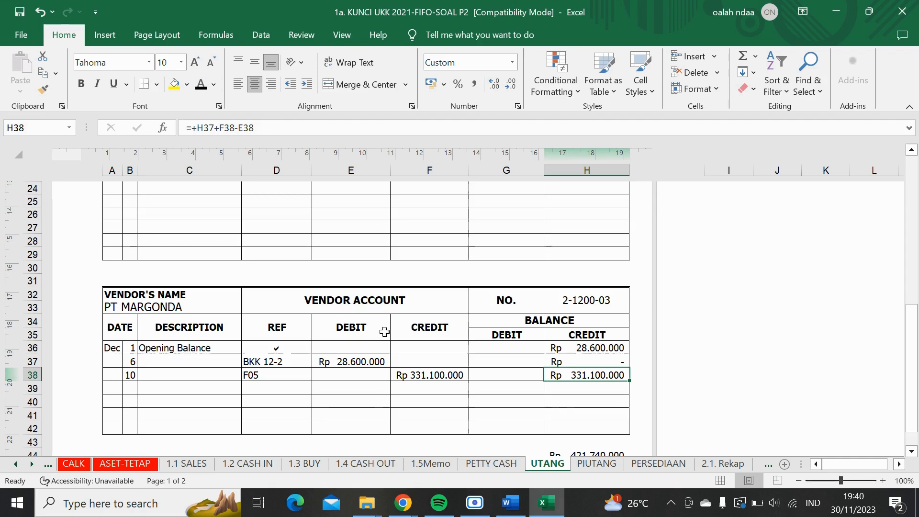
# - On the PERSEDIAAN sheet, set the date 10 and document number F05 in row 11 of the HP PAVILION 14 card to black font
pyautogui.click(643, 464)
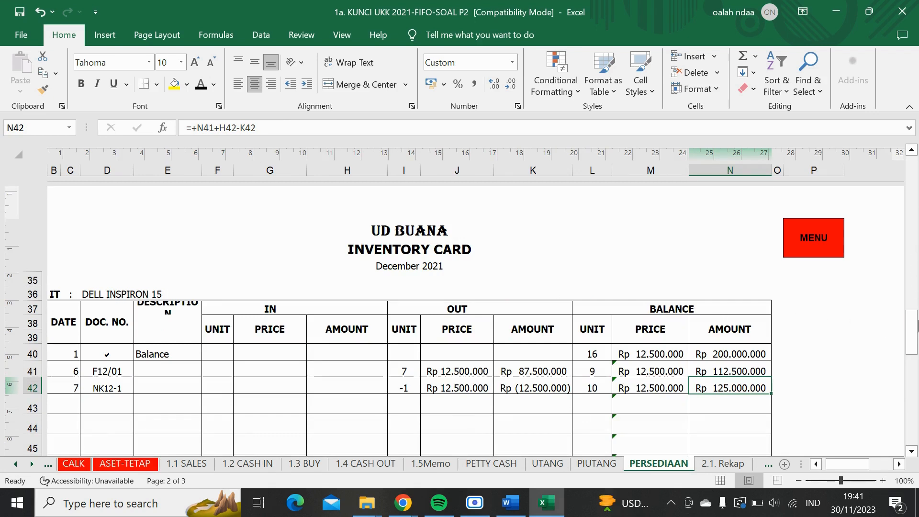
pyautogui.moveTo(911, 332); pyautogui.dragTo(861, 169)
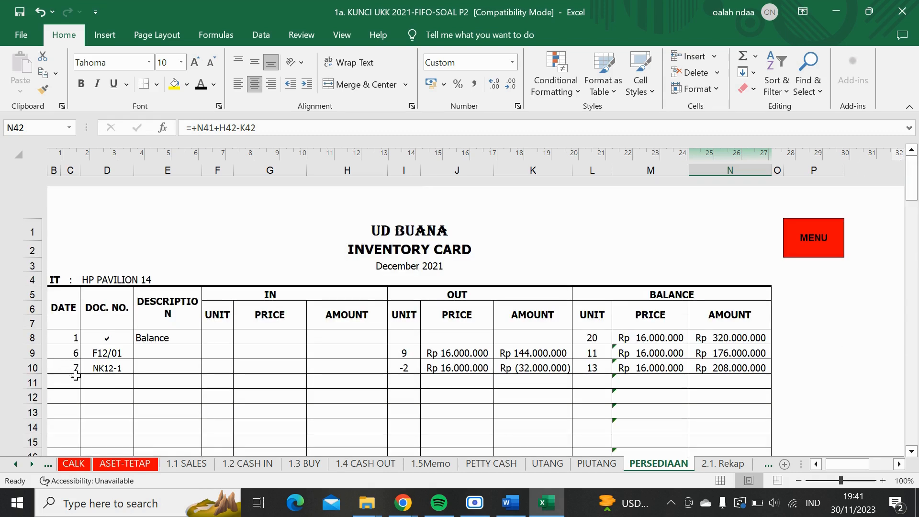
pyautogui.click(72, 380)
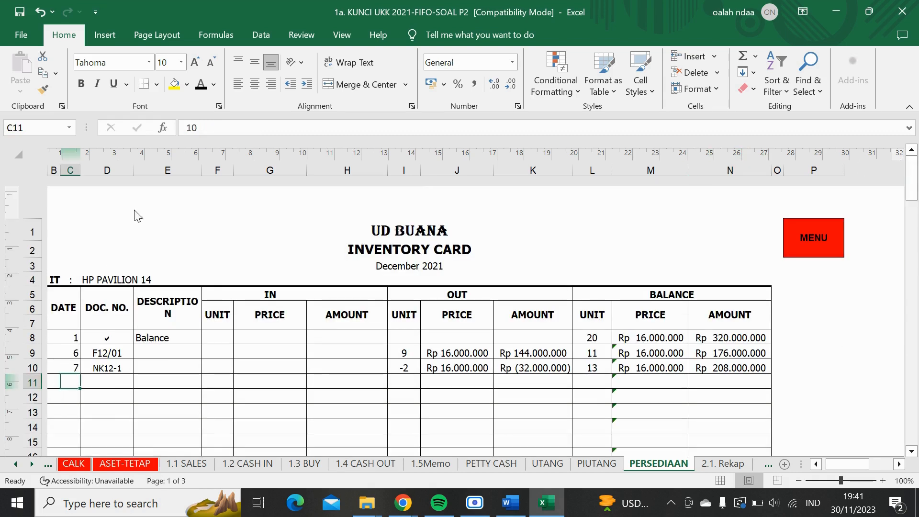
pyautogui.click(199, 84)
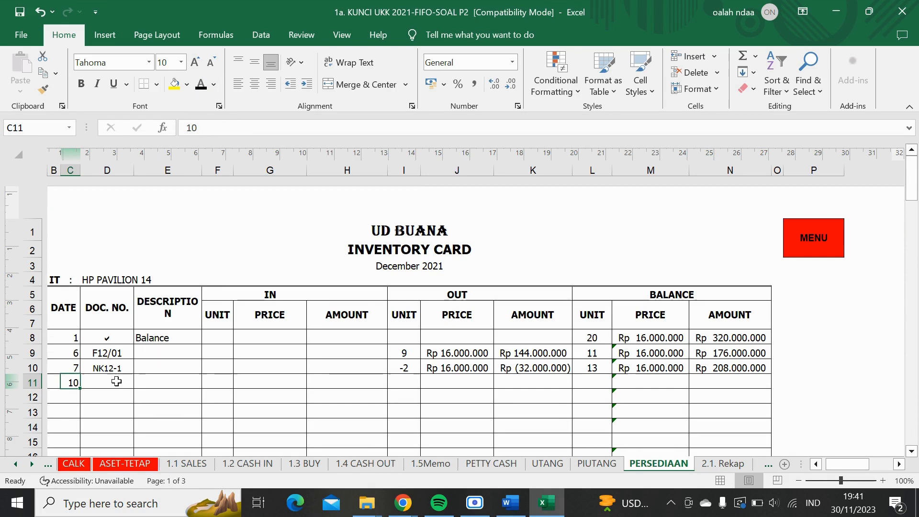
pyautogui.click(116, 381)
pyautogui.click(201, 86)
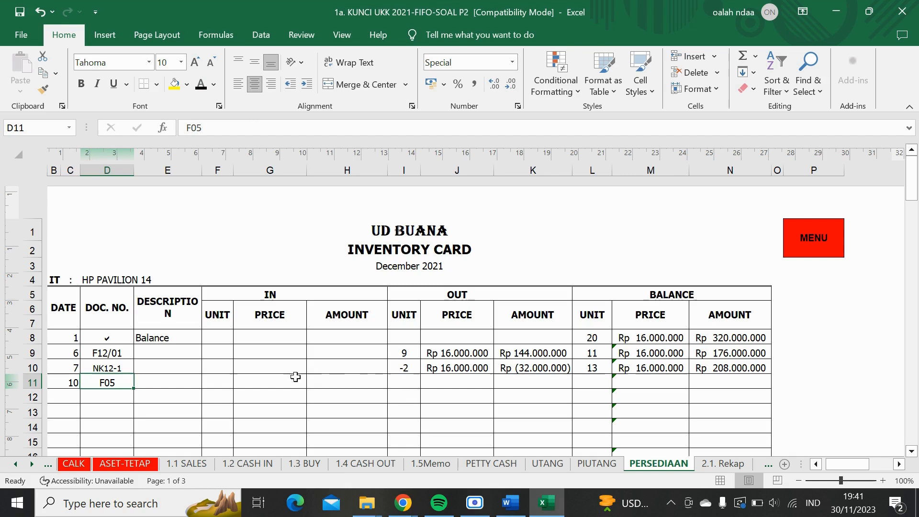
# - Set the incoming unit, price and amount in F11, G11 and H11 of the HP PAVILION 14 card to black font
pyautogui.click(218, 379)
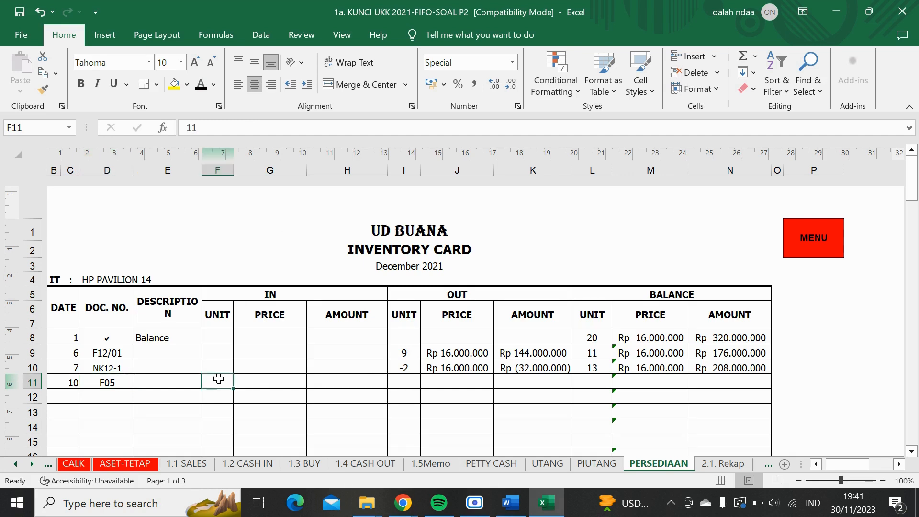
pyautogui.click(200, 86)
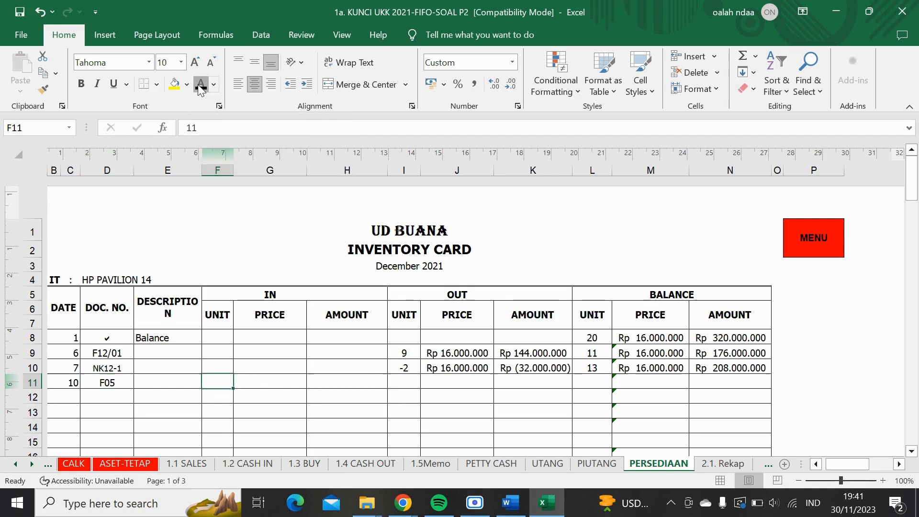
pyautogui.click(262, 386)
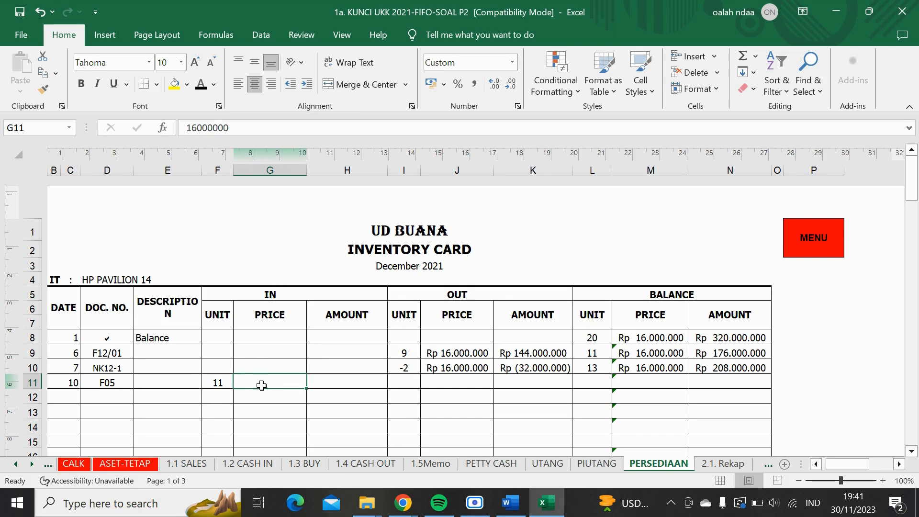
pyautogui.click(200, 86)
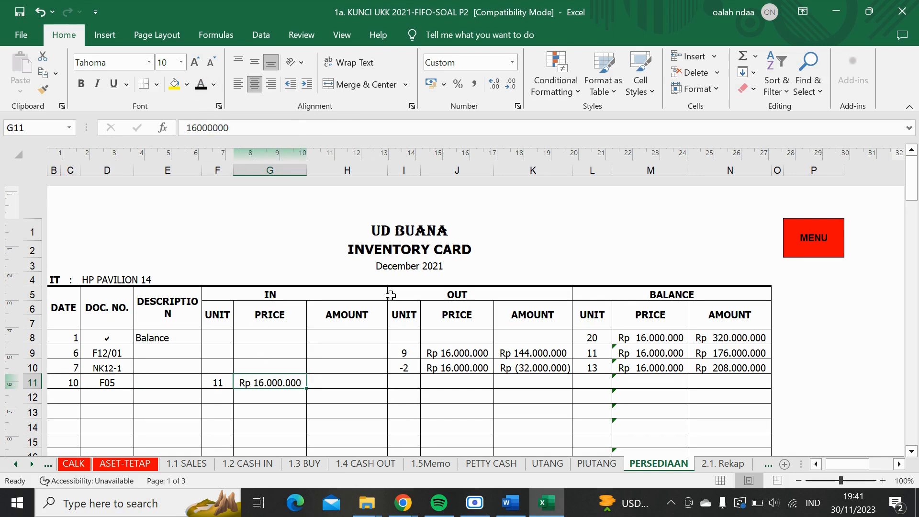
pyautogui.click(350, 378)
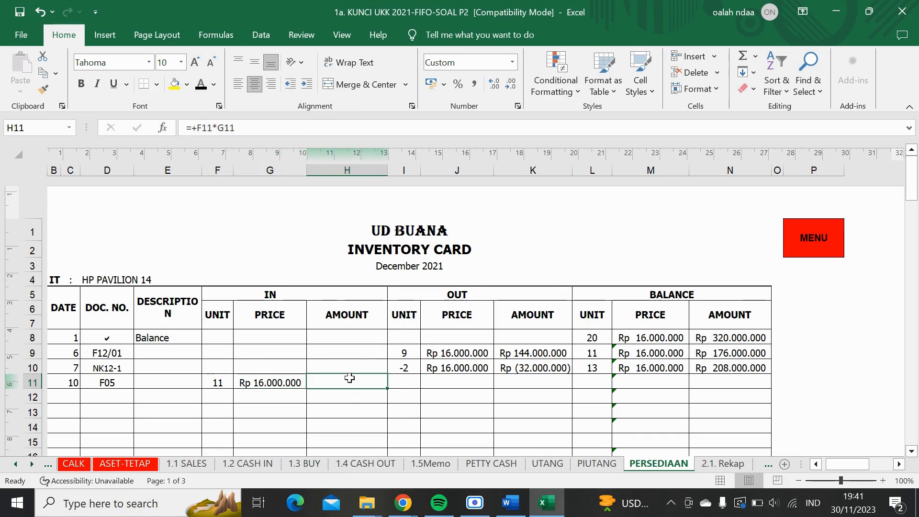
pyautogui.click(200, 87)
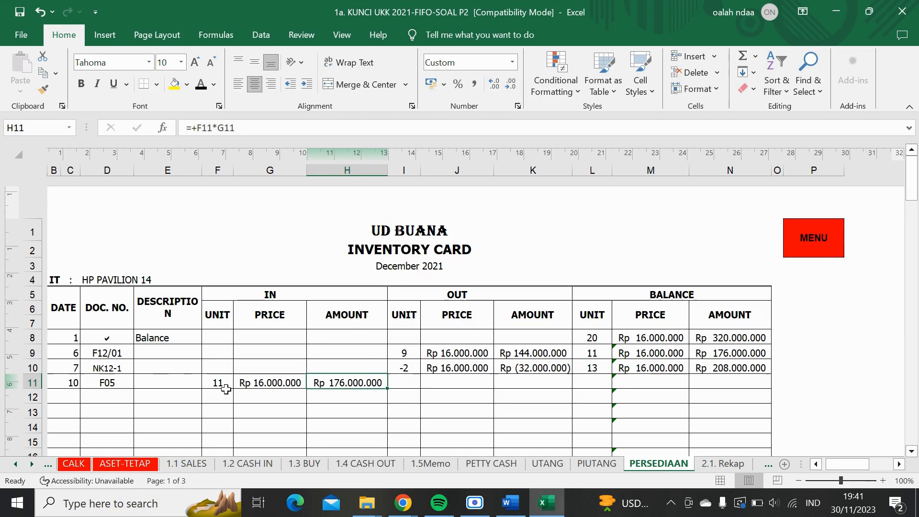
# - Set the balance unit, price and amount in L11, M11 and N11 of the HP PAVILION 14 card to black font
pyautogui.click(592, 380)
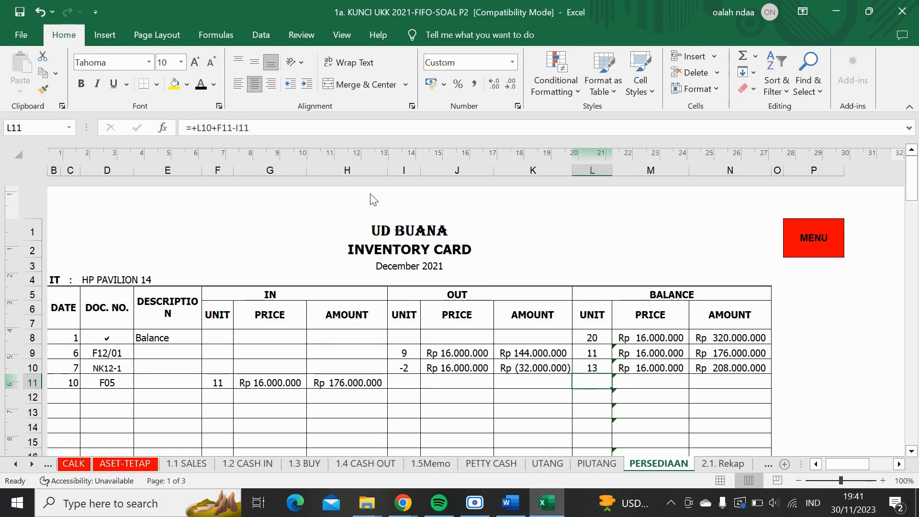
pyautogui.click(201, 86)
pyautogui.click(645, 383)
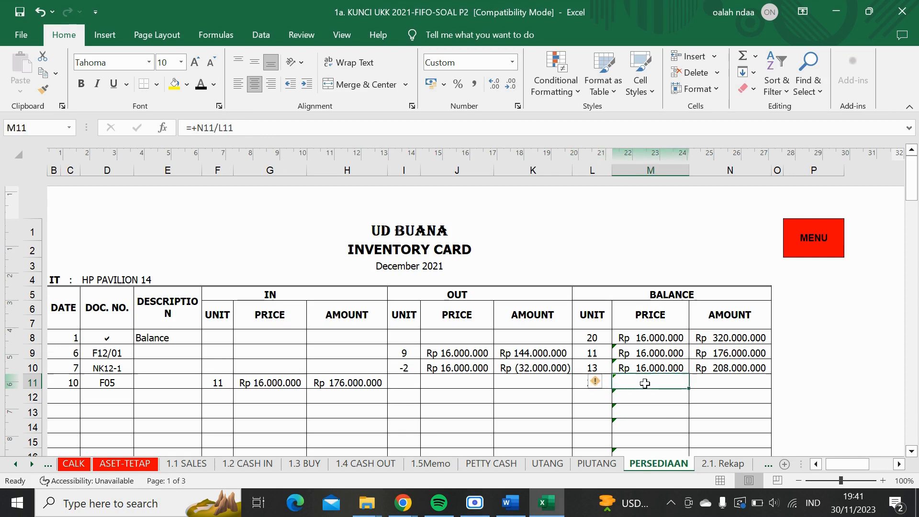
pyautogui.click(201, 85)
pyautogui.click(736, 386)
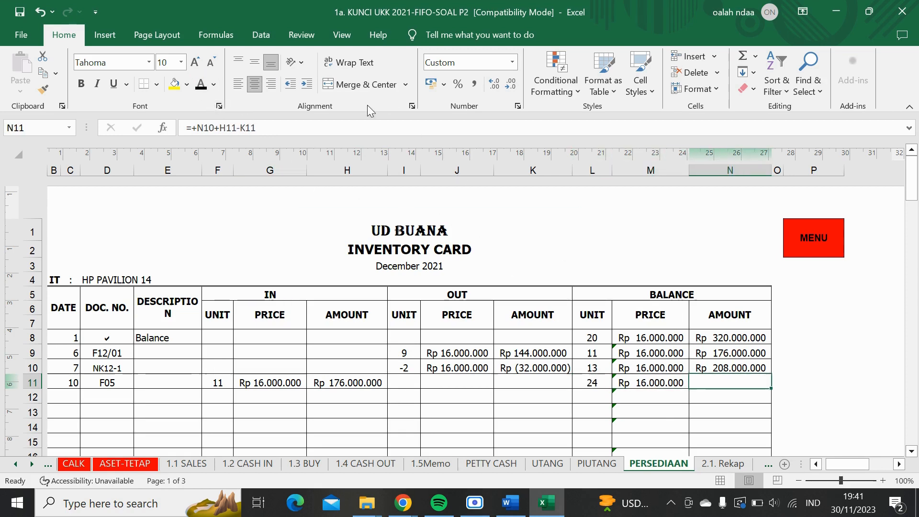
pyautogui.click(201, 86)
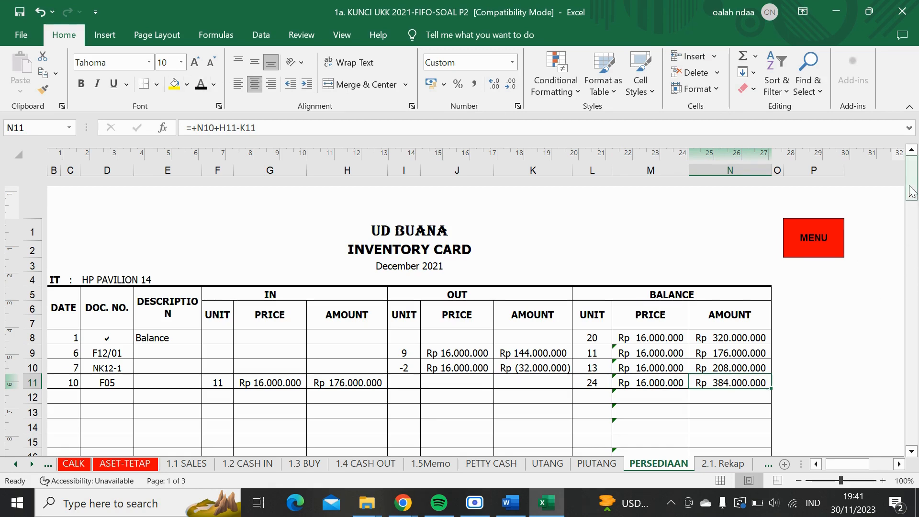
# - Set the date 10 and document number F05 in row 43 of the DELL INSPIRON 15 card to black font
pyautogui.moveTo(910, 191); pyautogui.dragTo(917, 343)
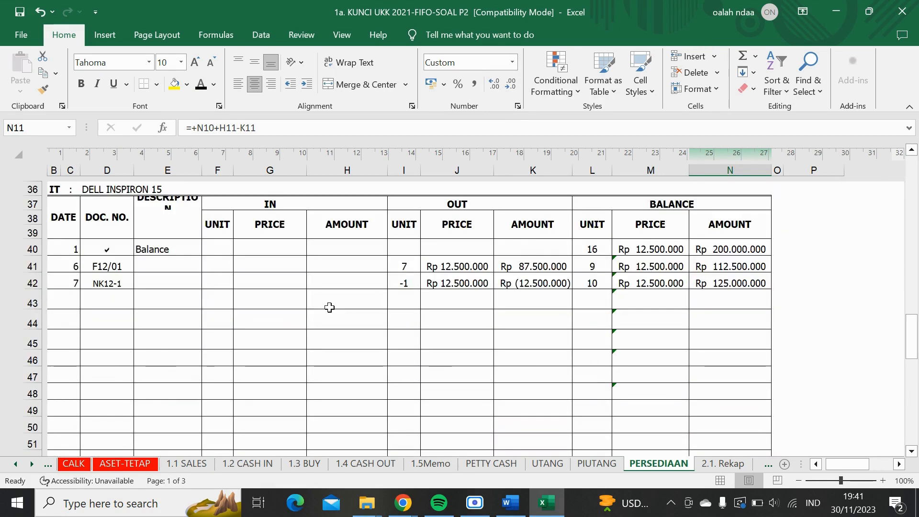
pyautogui.click(75, 294)
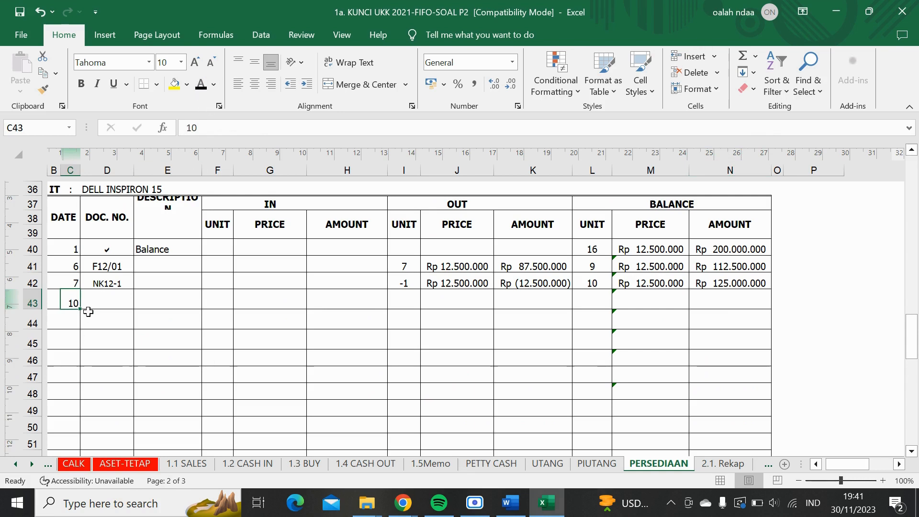
pyautogui.click(96, 296)
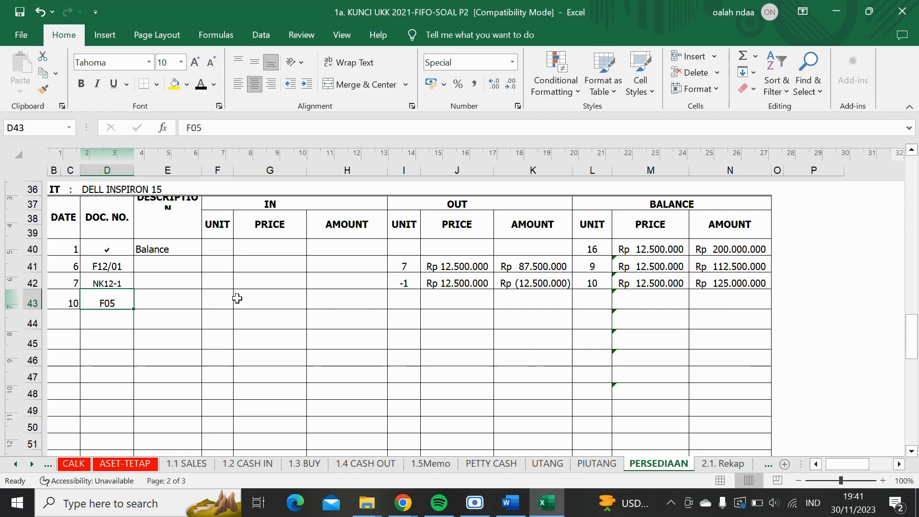
# - Set the incoming unit, price and amount in F43, G43 and H43 of the DELL INSPIRON 15 card to black font
pyautogui.click(213, 297)
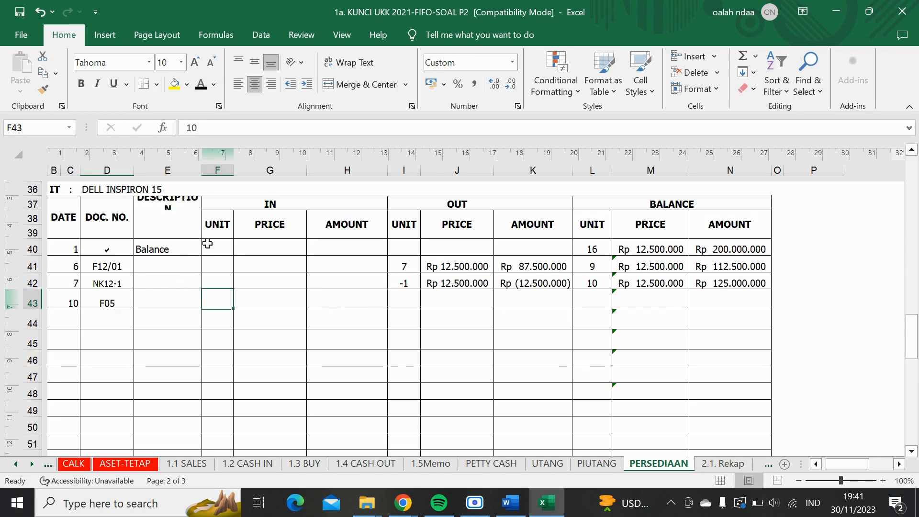
pyautogui.click(205, 89)
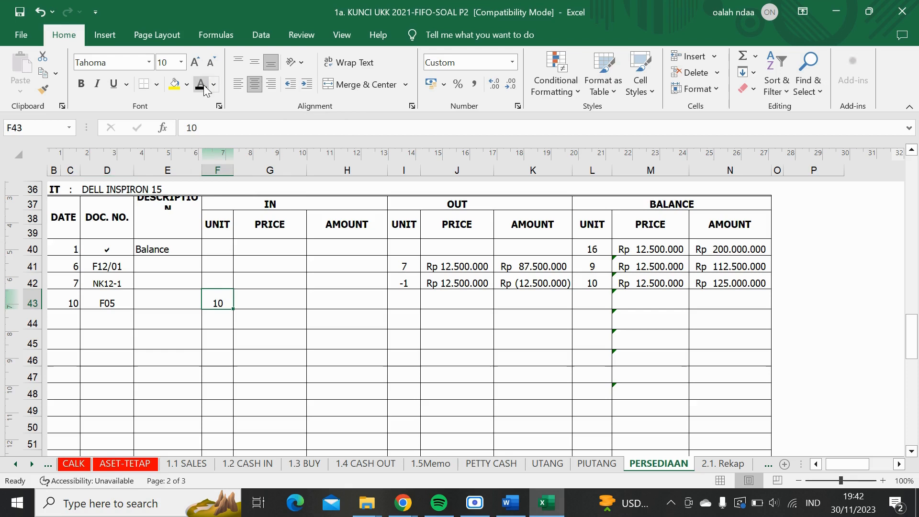
pyautogui.click(272, 291)
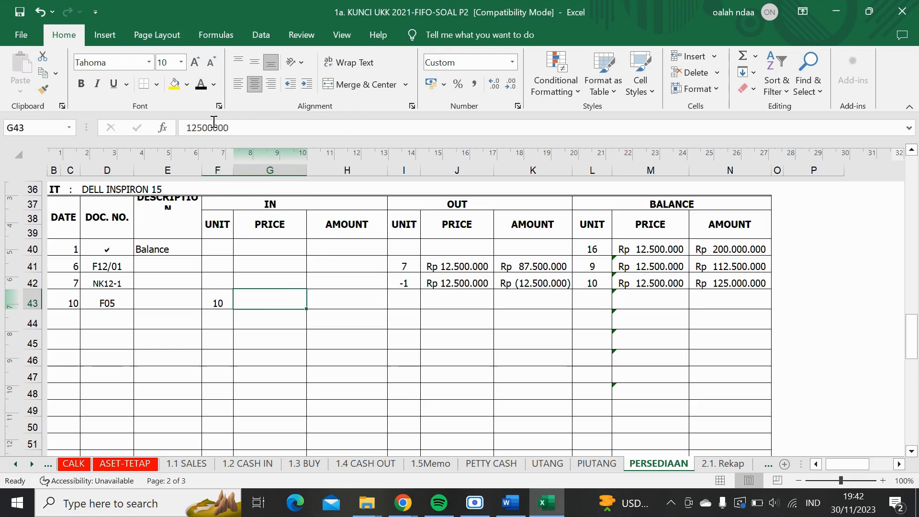
pyautogui.click(202, 85)
pyautogui.click(348, 292)
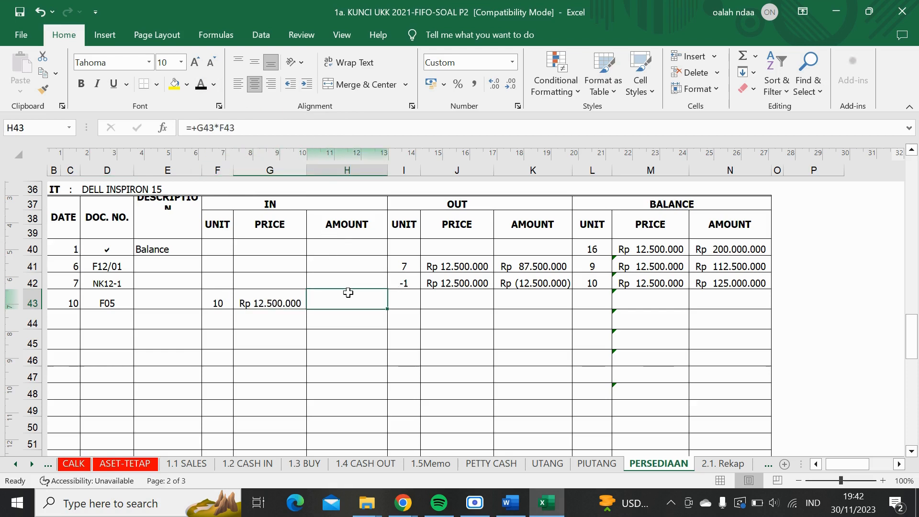
pyautogui.click(201, 85)
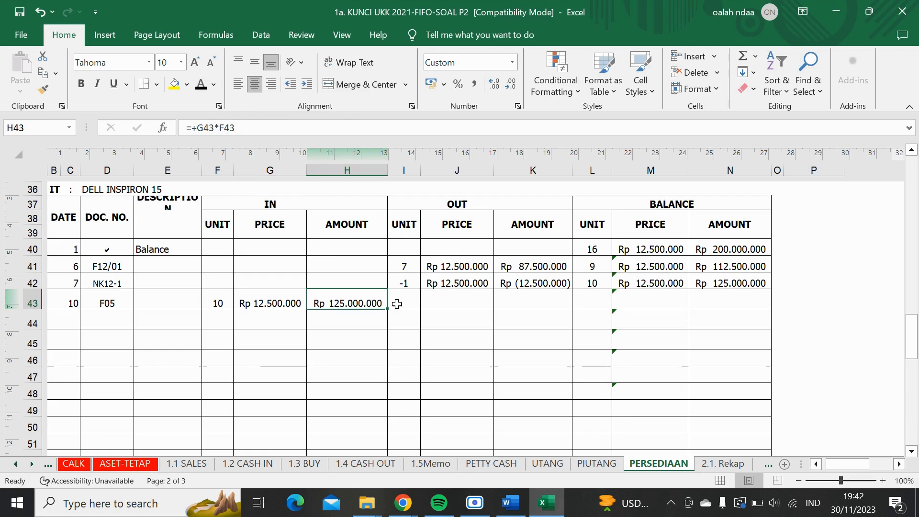
# - Set the balance unit, price and amount in L43, M43 and N43 of the DELL INSPIRON 15 card to black font
pyautogui.click(591, 303)
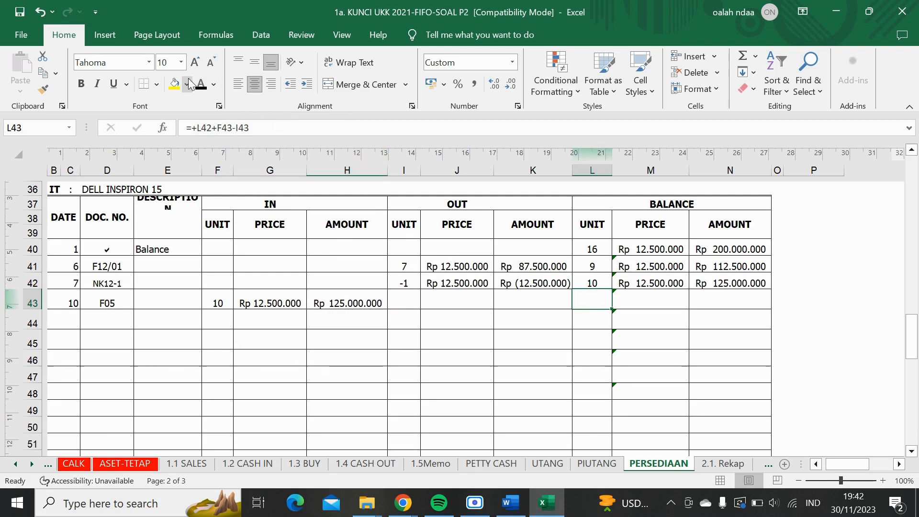
pyautogui.click(204, 84)
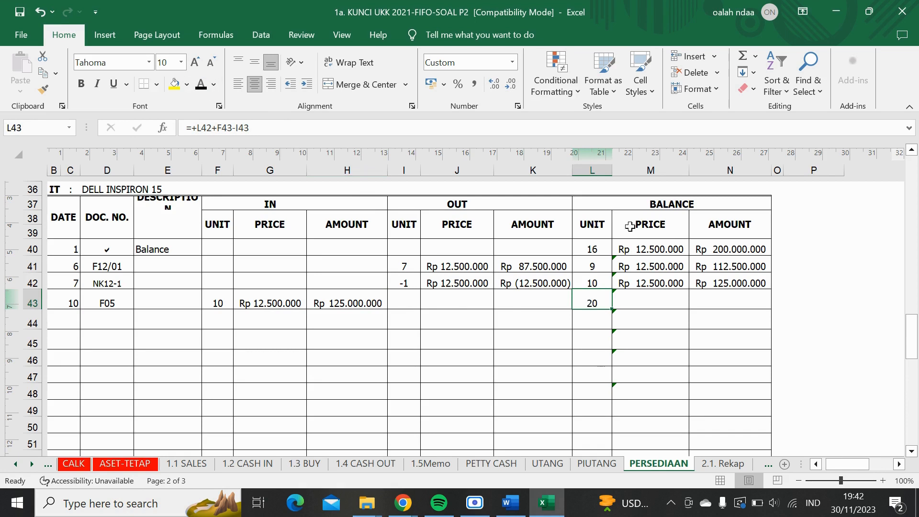
pyautogui.click(648, 303)
pyautogui.click(203, 85)
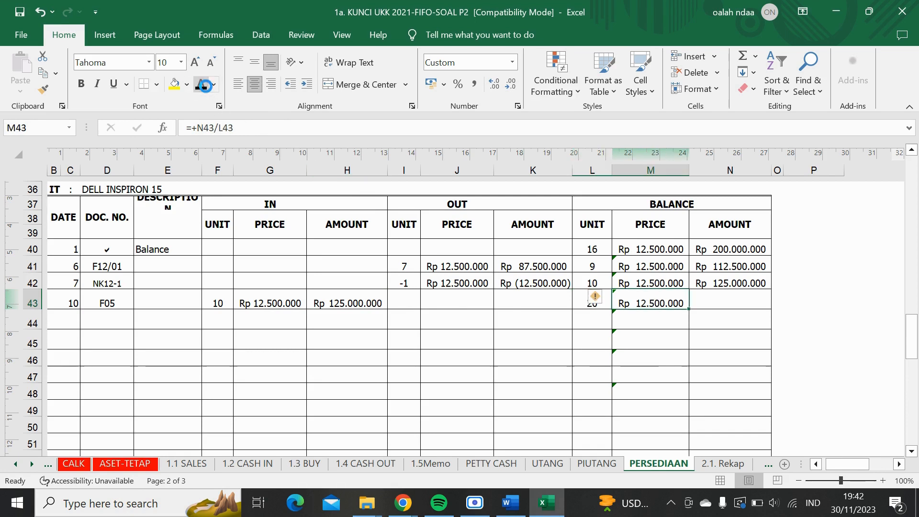
pyautogui.click(719, 301)
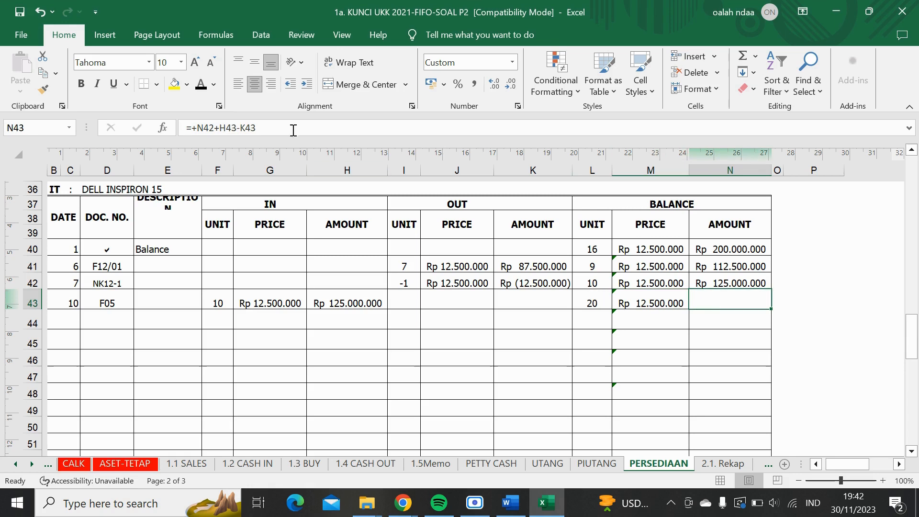
pyautogui.click(202, 86)
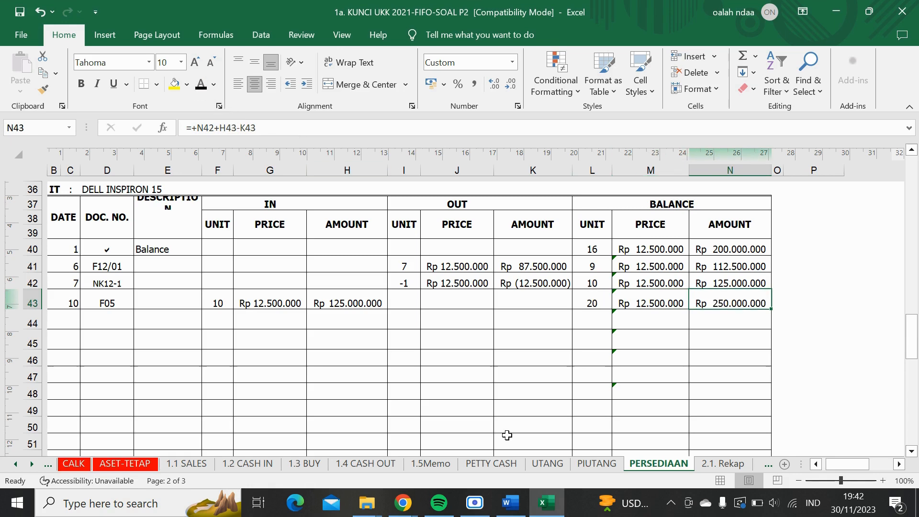